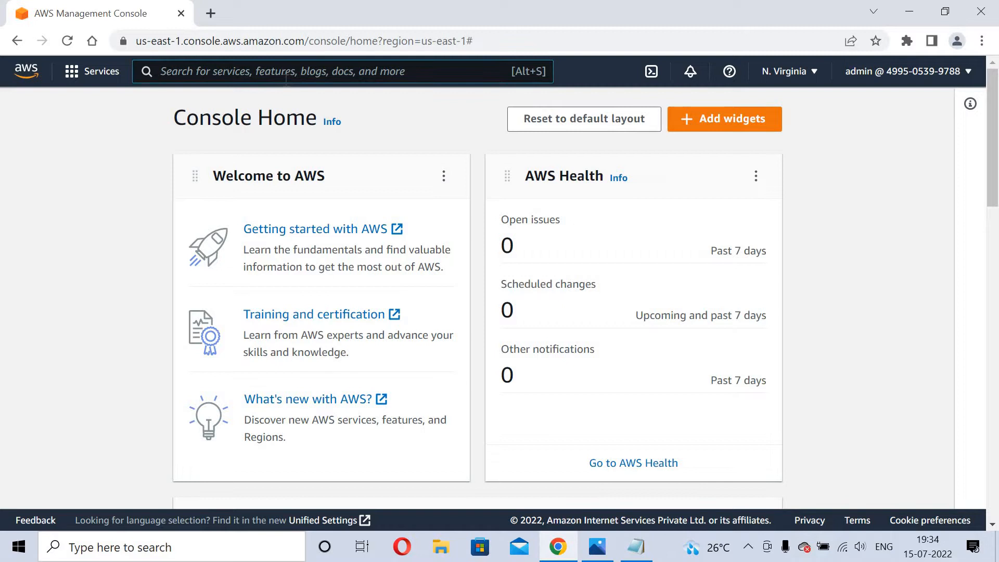
Search for vpc and open the VPC dashboard in a new browser tab.
type("vpc")
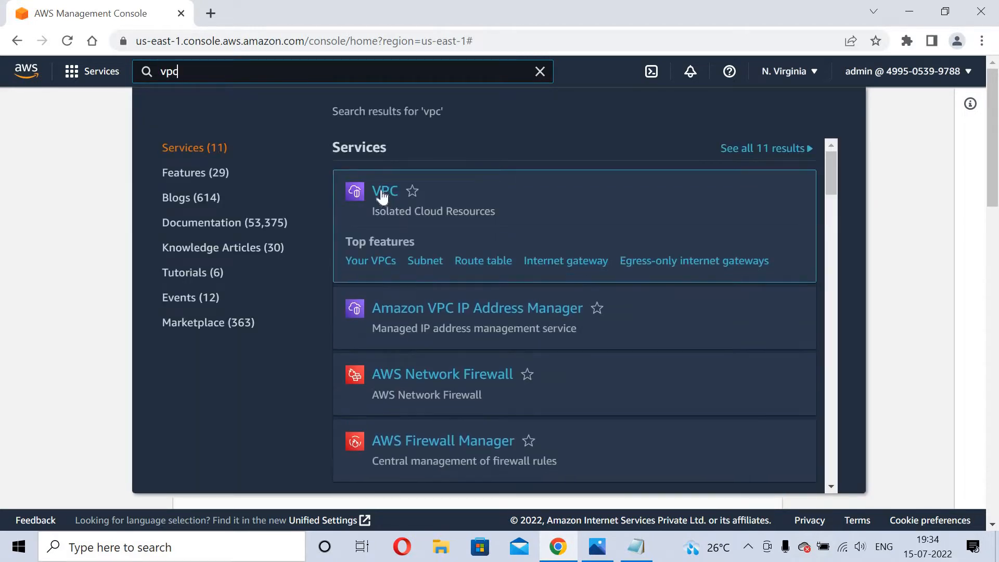
right_click(385, 193)
left_click(390, 202)
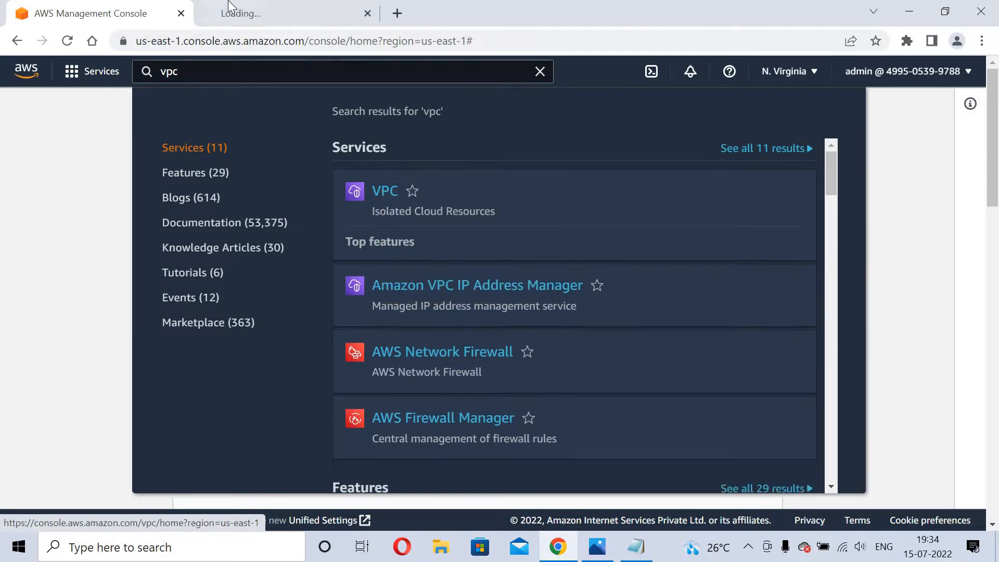
left_click(231, 8)
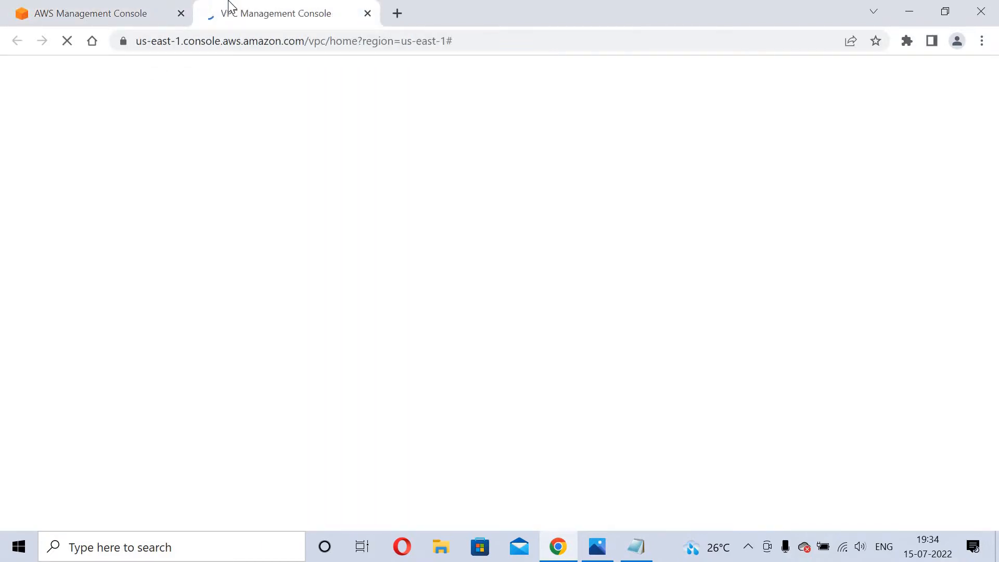
left_click(115, 8)
left_click(268, 7)
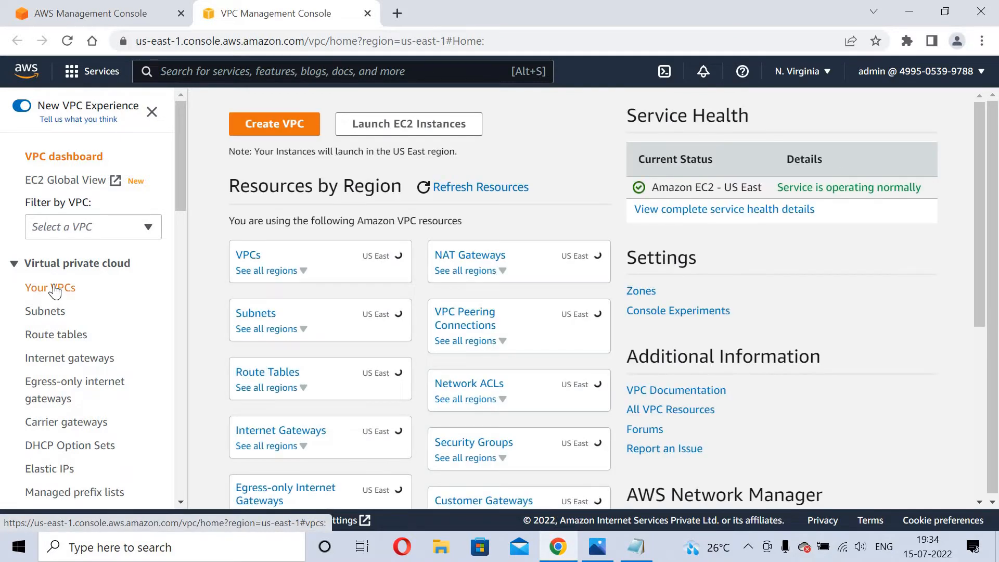
Create a VPC-only VPC named myvpc with IPv4 CIDR 10.0.0.0/16.
left_click(277, 124)
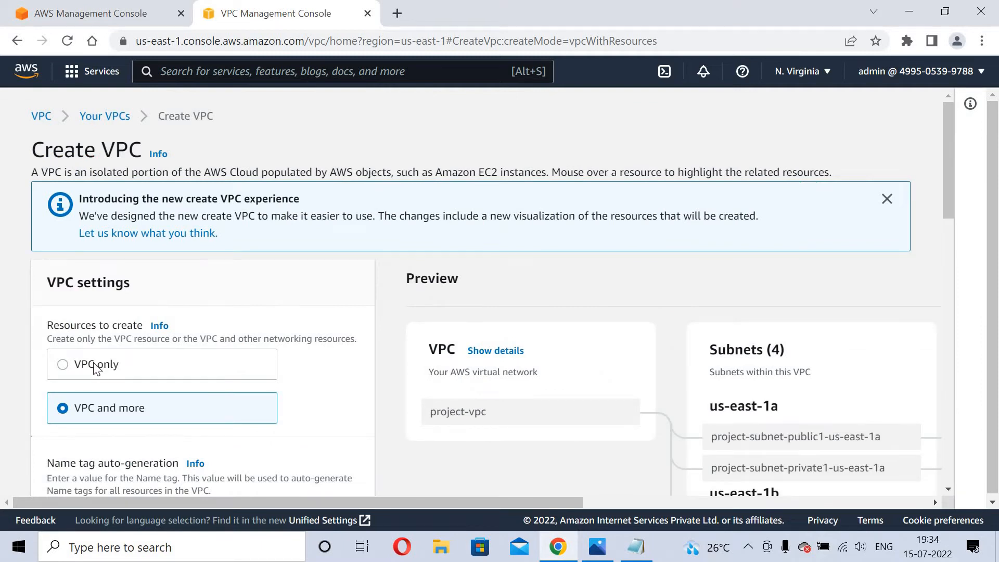
left_click(95, 366)
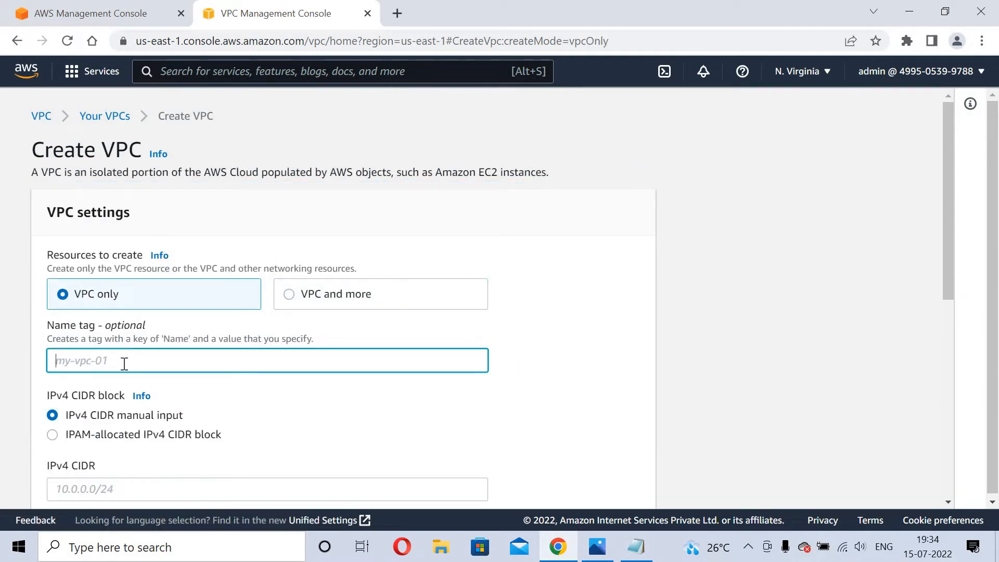
type("myvpc")
key("ctrl+a")
left_click(891, 318)
left_click_drag(950, 244, 954, 300)
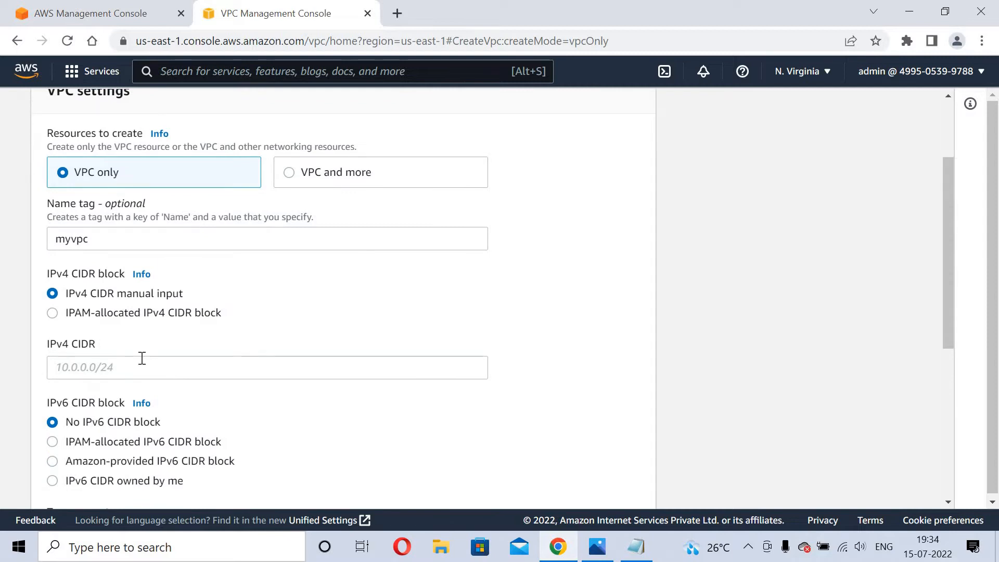
left_click(141, 358)
type("10.0.0.0/")
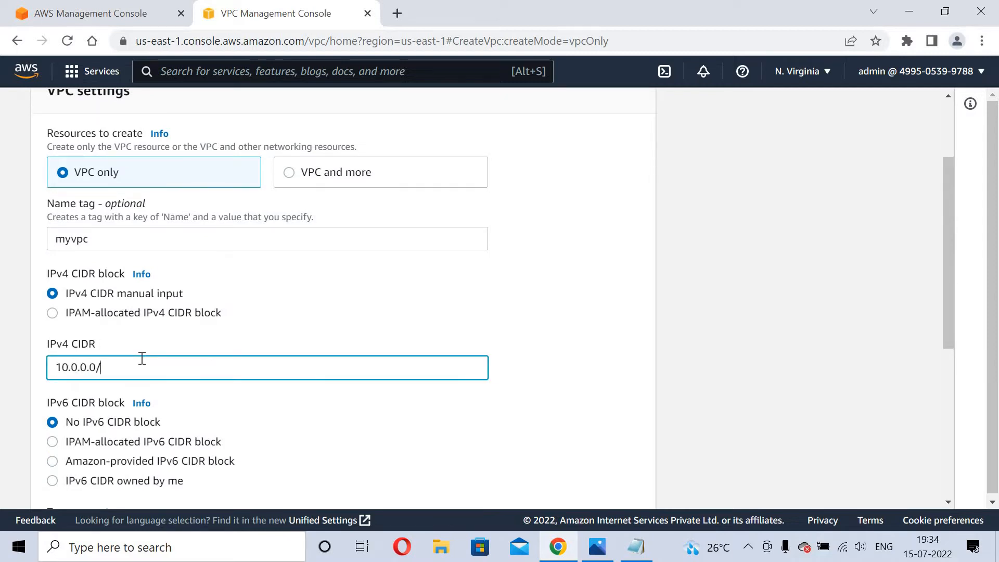
type("16")
left_click_drag(948, 309, 983, 534)
left_click(586, 484)
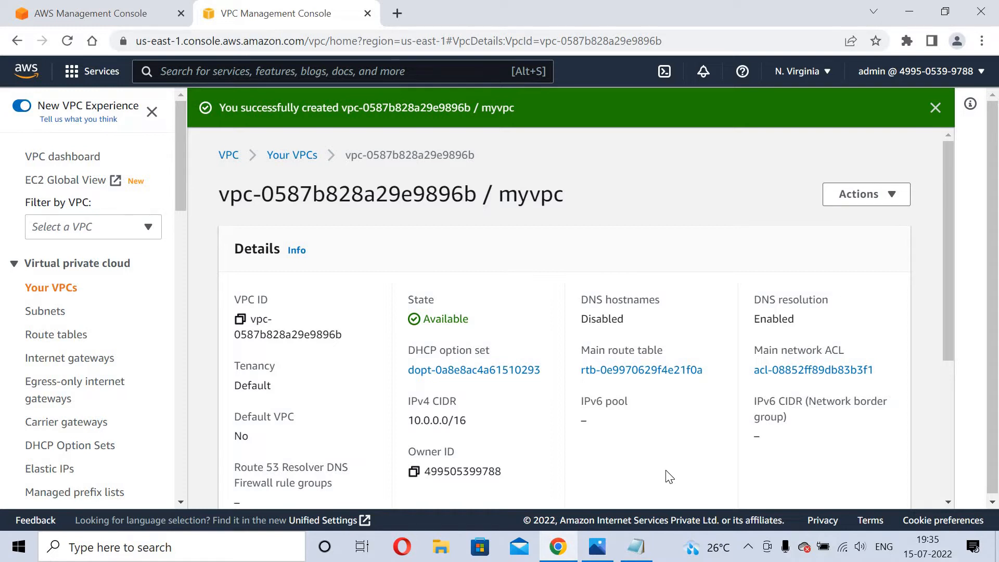
Start a new subnet in myvpc named 'public subnet'.
left_click(33, 315)
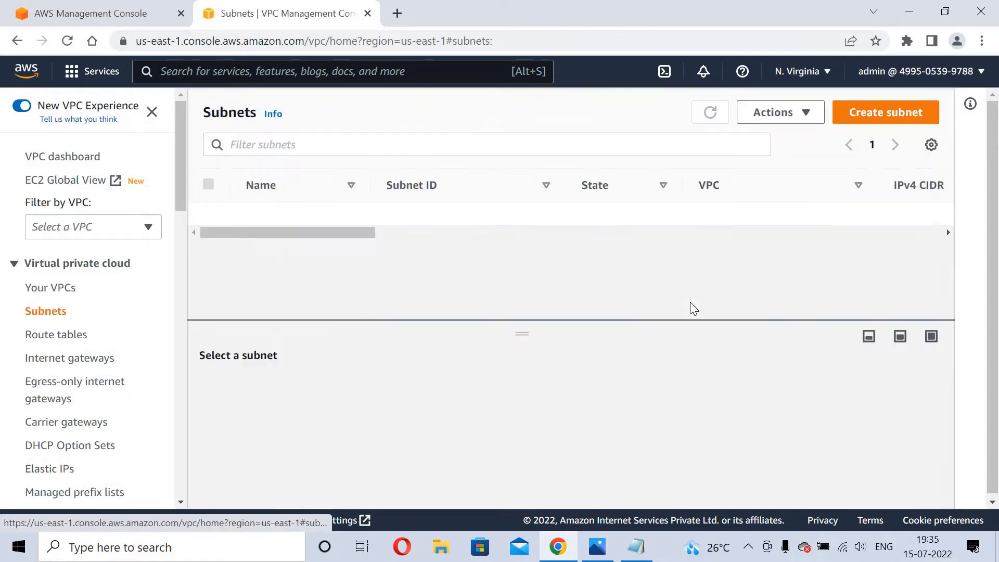
left_click(909, 113)
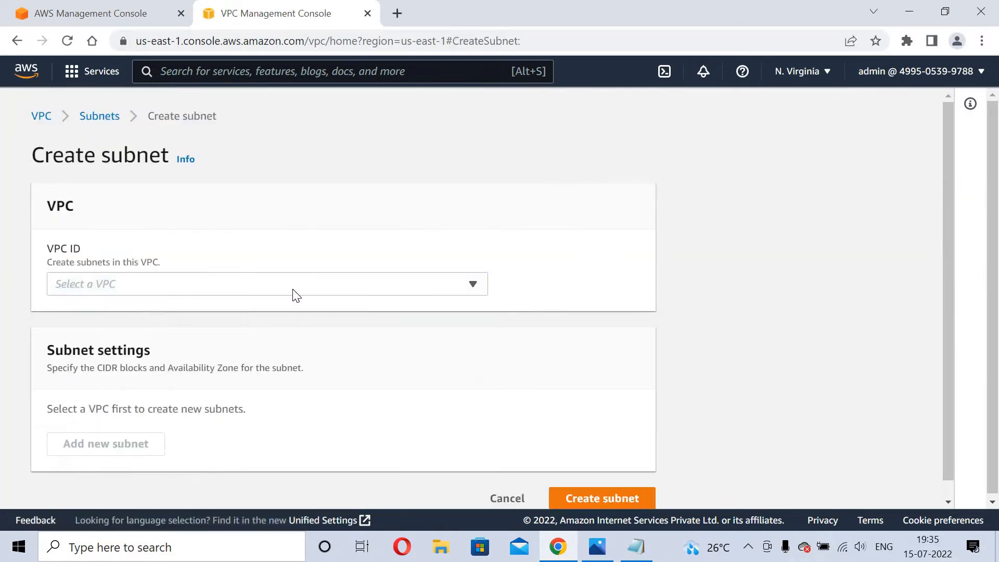
left_click(292, 287)
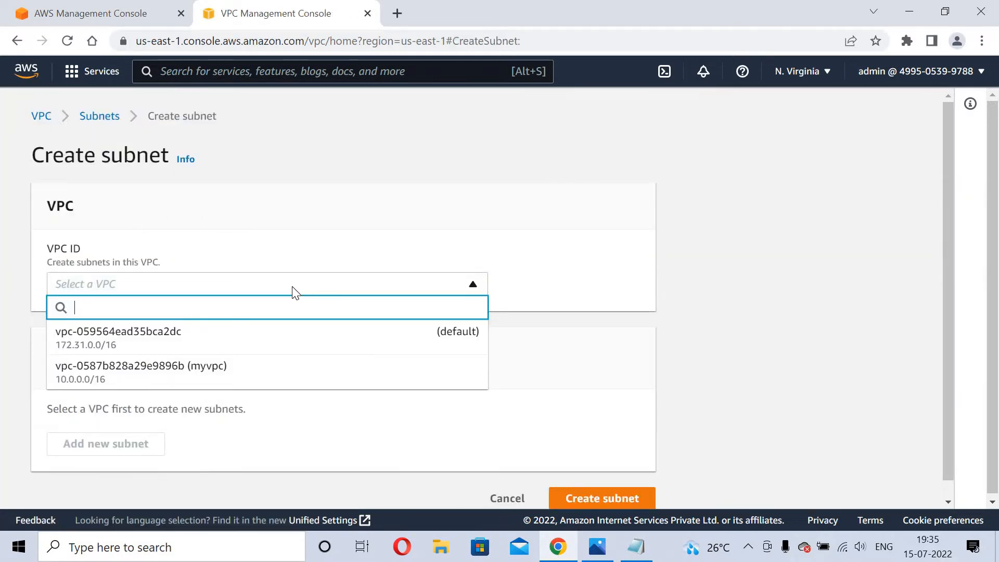
left_click(164, 377)
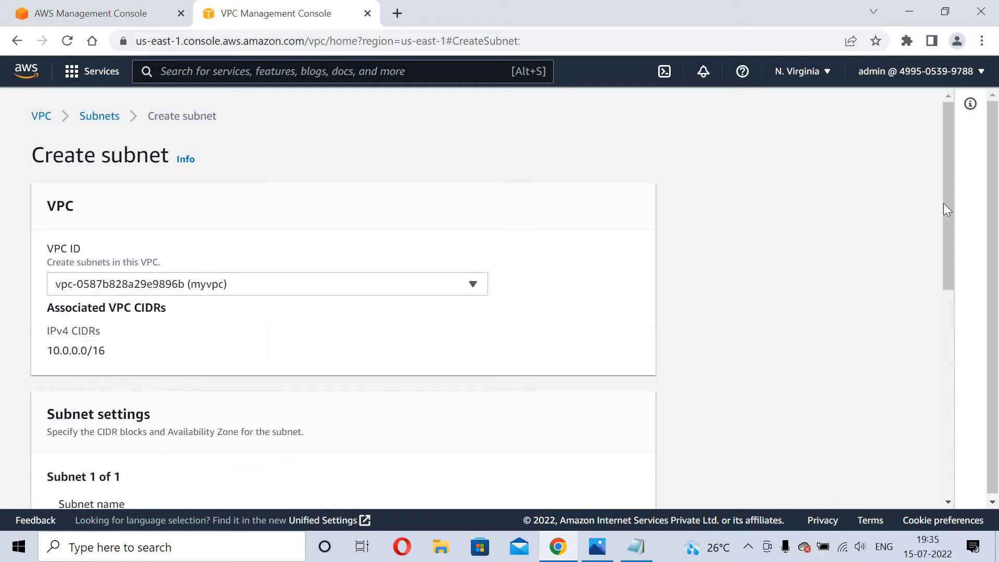
left_click_drag(944, 204, 951, 296)
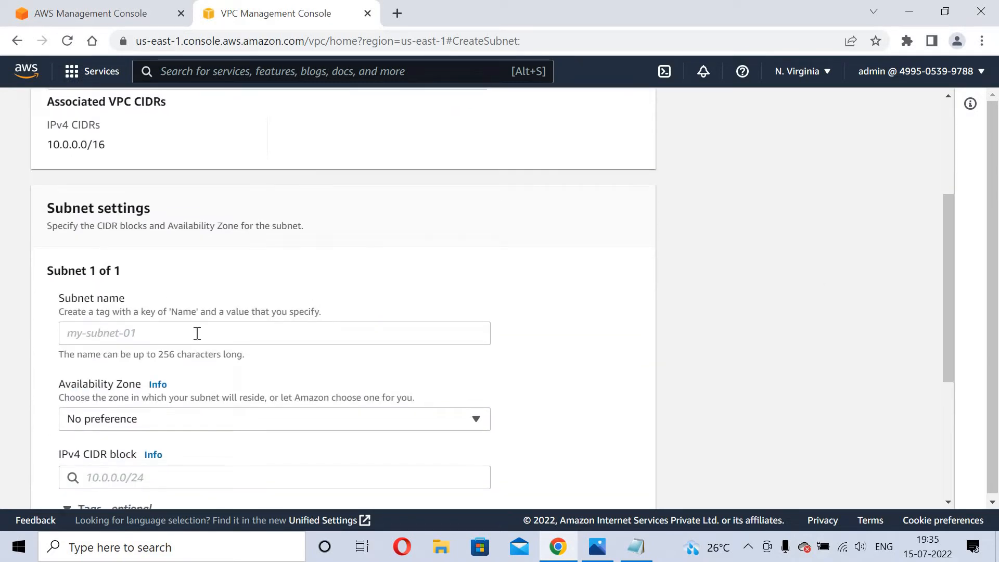
left_click(198, 333)
type("pu")
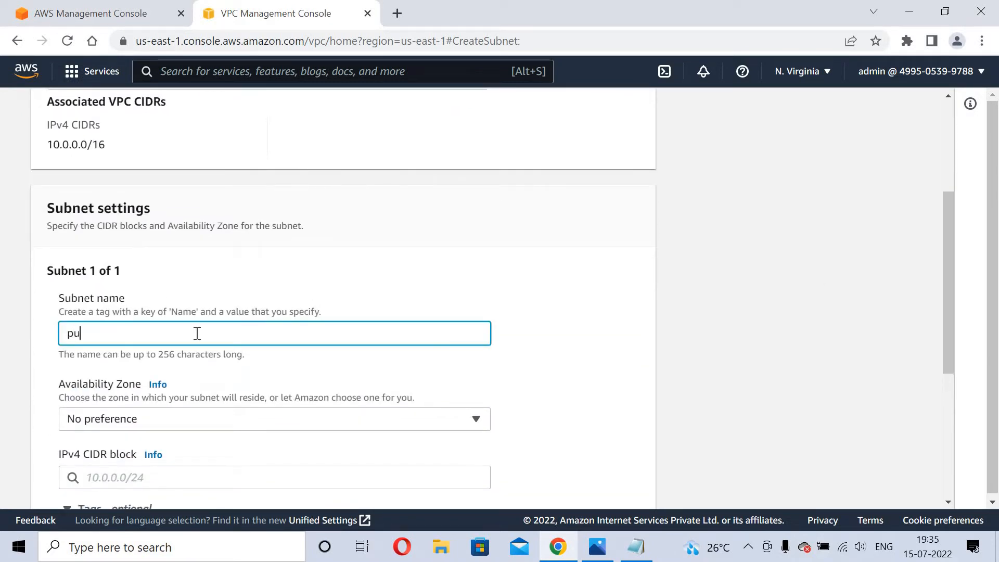
type("blic subnet")
Place the subnet in us-east-1a with CIDR 10.0.0.0/24 and create it.
scroll(949, 326, "down", 2)
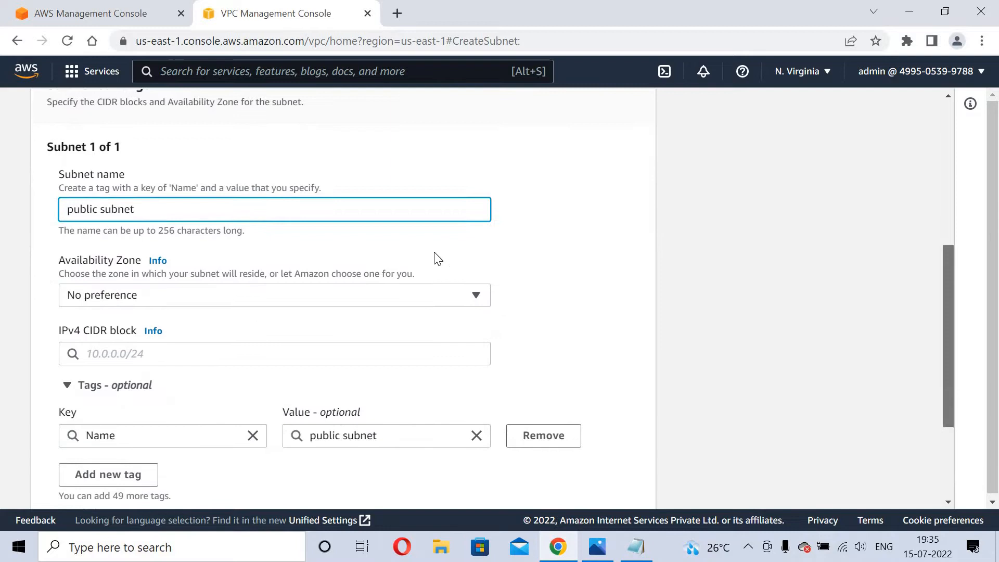
left_click(330, 291)
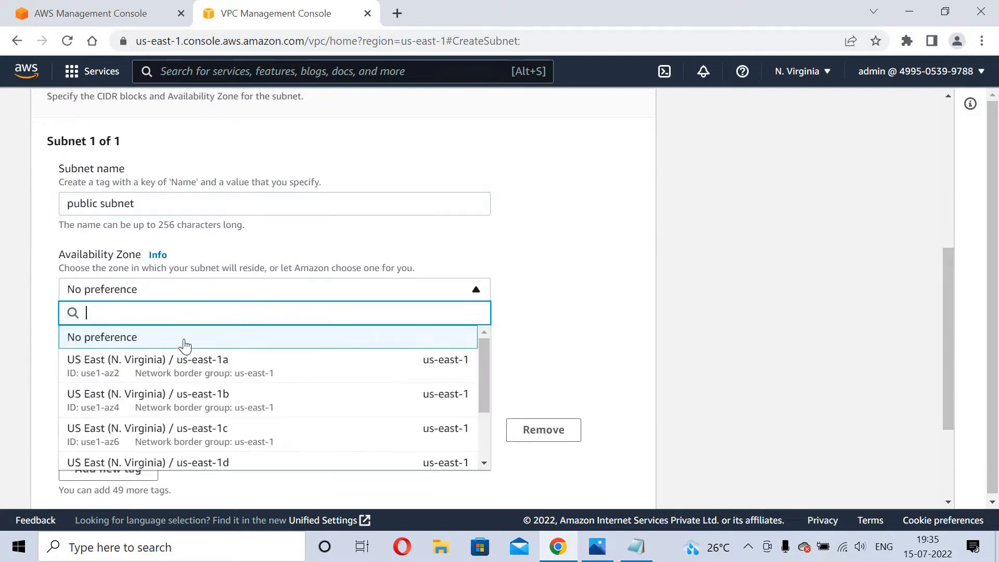
left_click(154, 371)
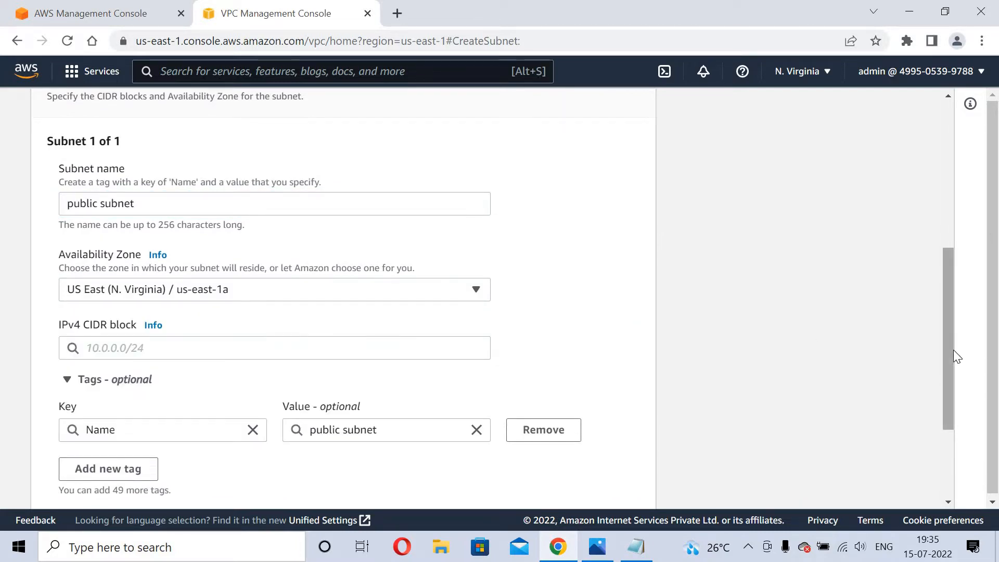
left_click(192, 354)
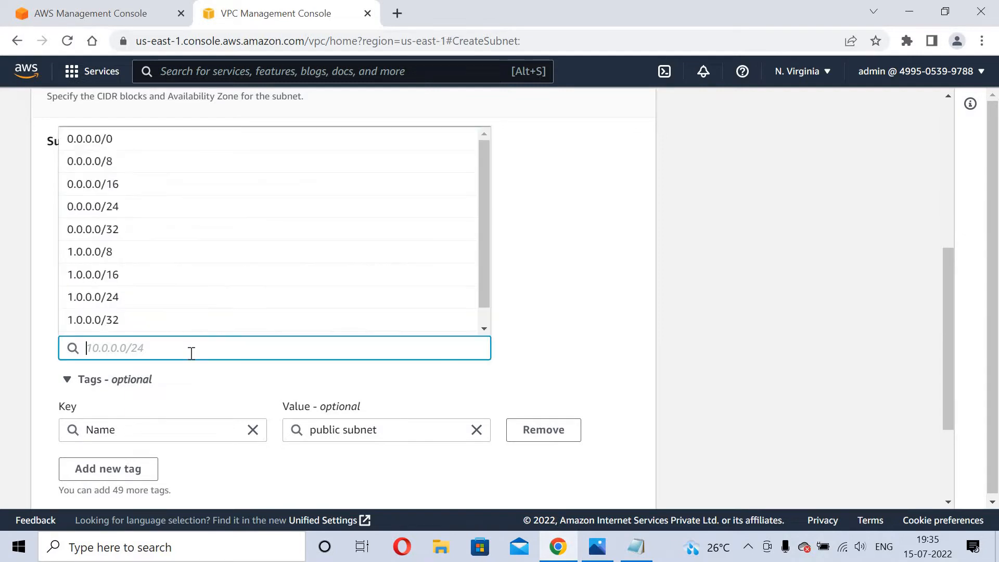
type("10.0.0.")
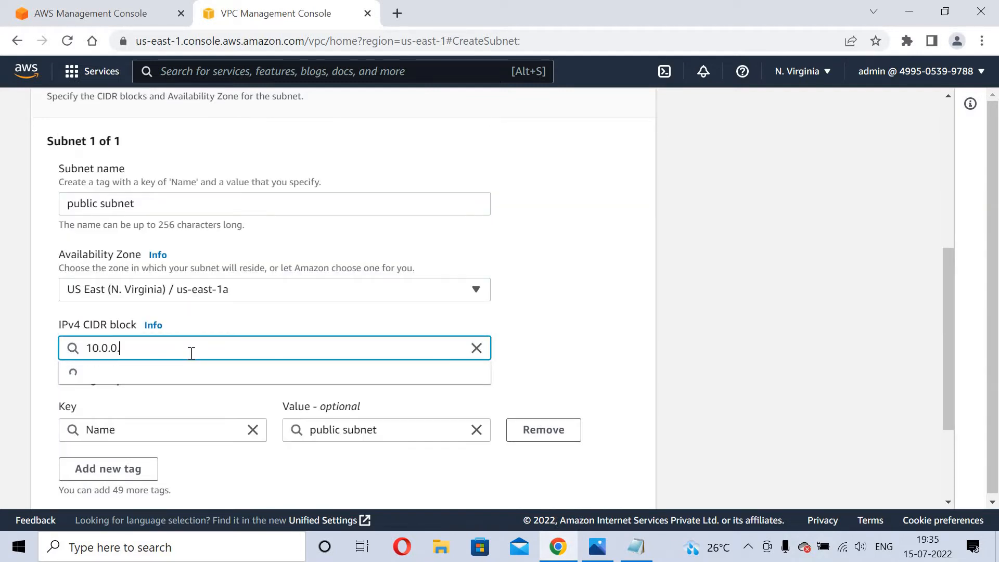
type("0")
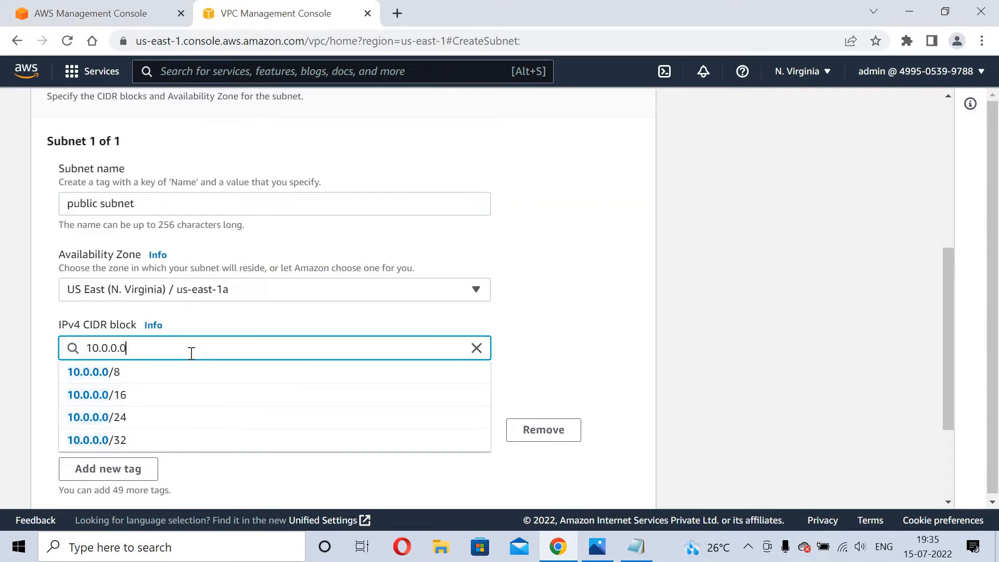
type("/24")
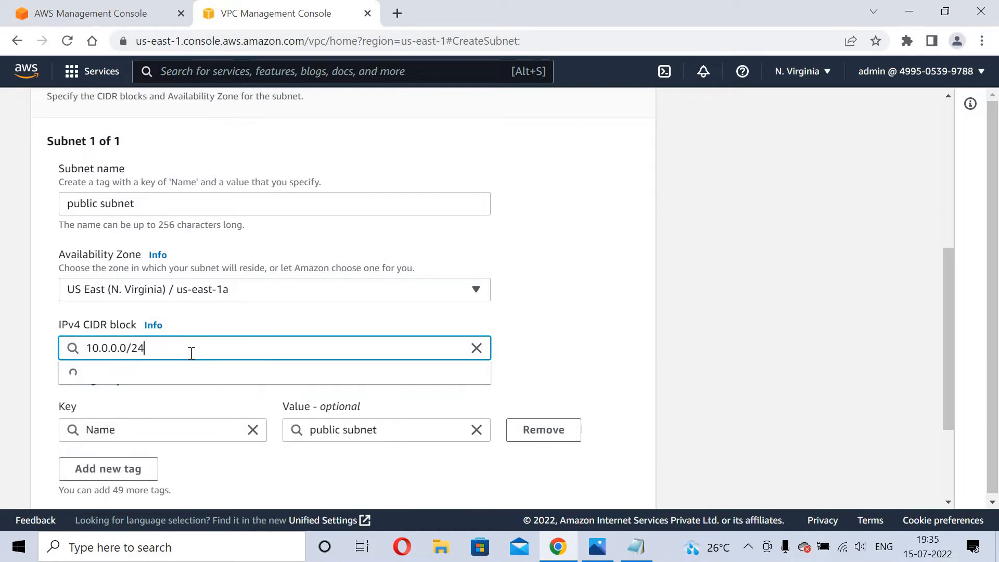
left_click(128, 374)
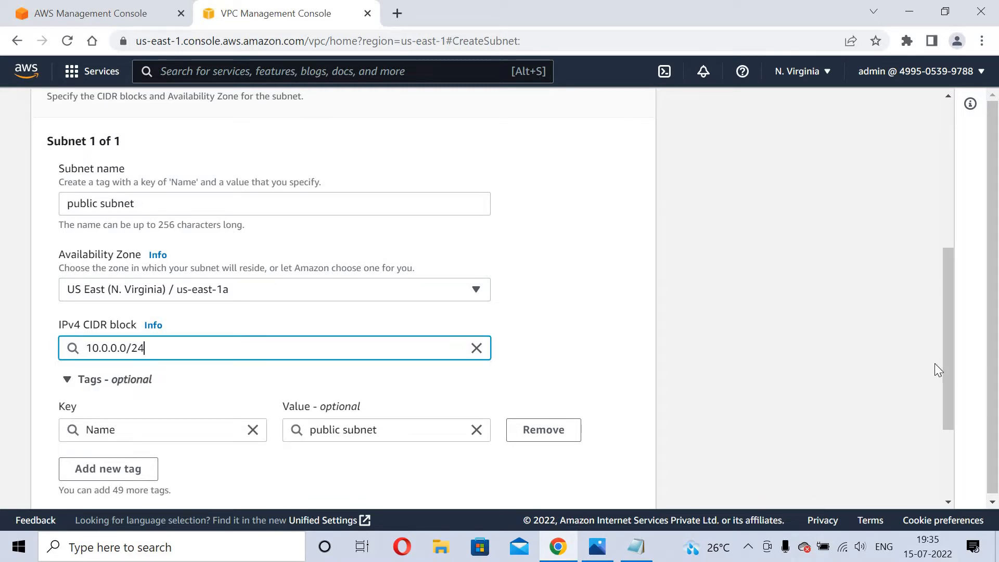
scroll(602, 489, "down", 3)
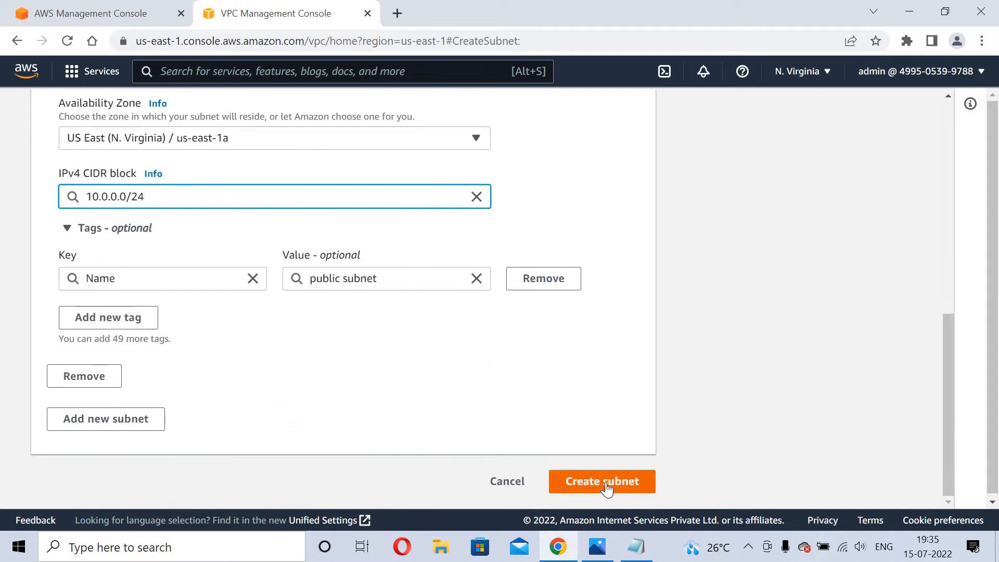
left_click(605, 482)
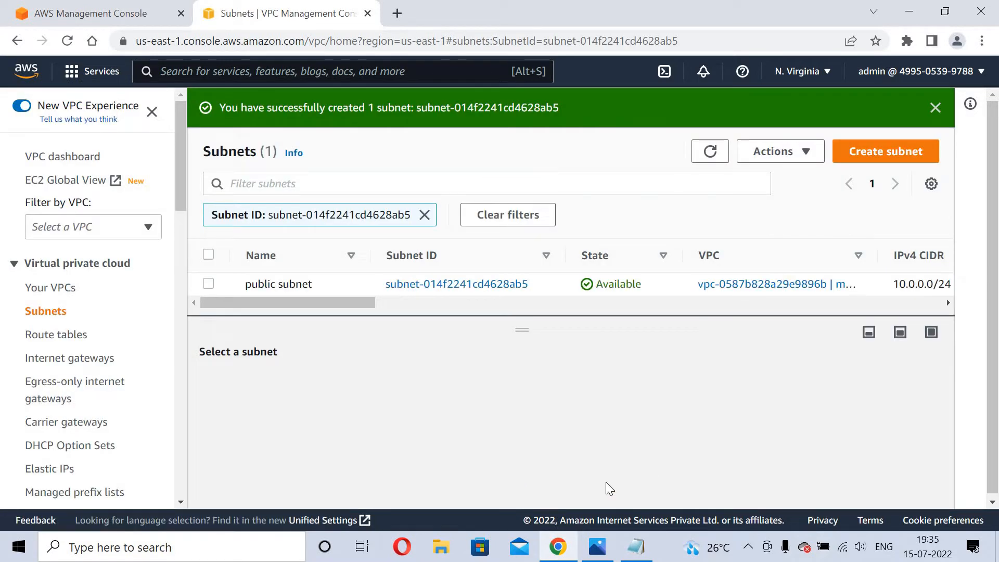
Clear the subnet filter and start another subnet in myvpc named 'private subnet-1'.
left_click(425, 215)
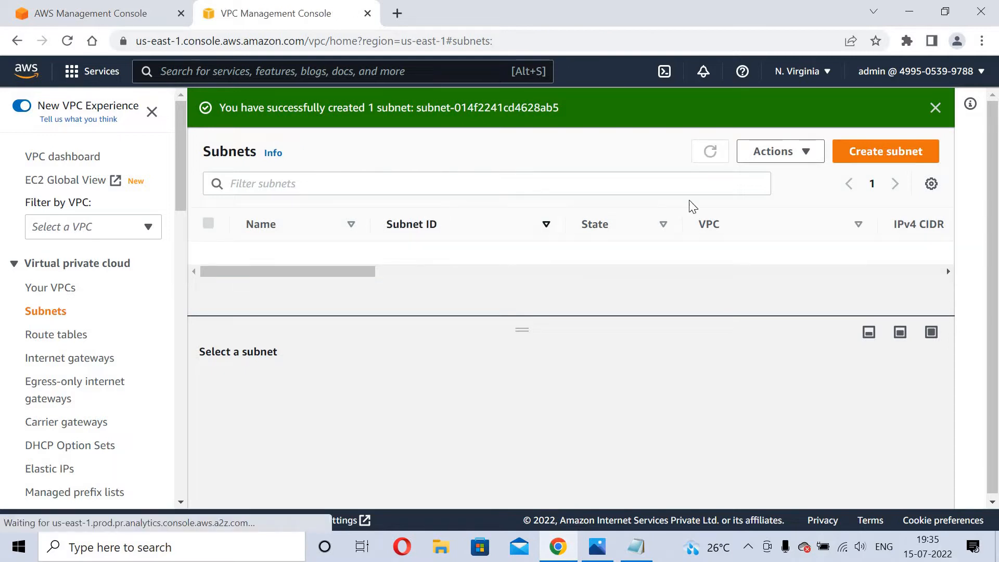
left_click(870, 152)
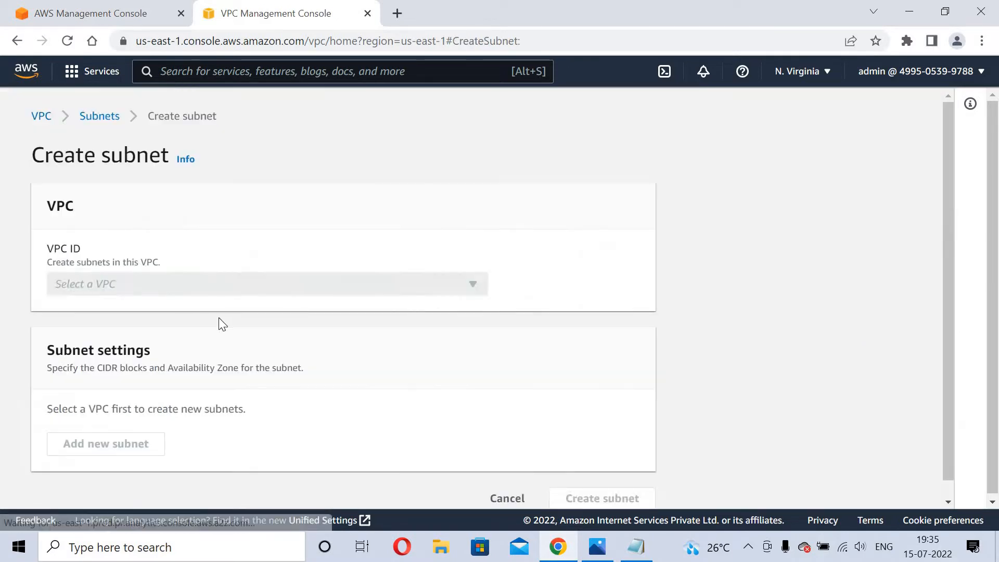
left_click(203, 284)
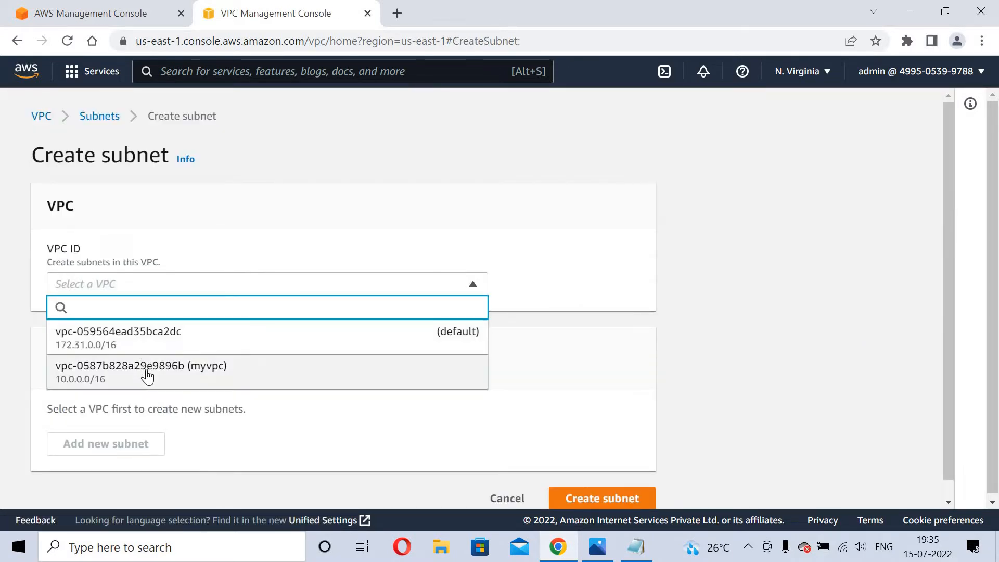
left_click(145, 370)
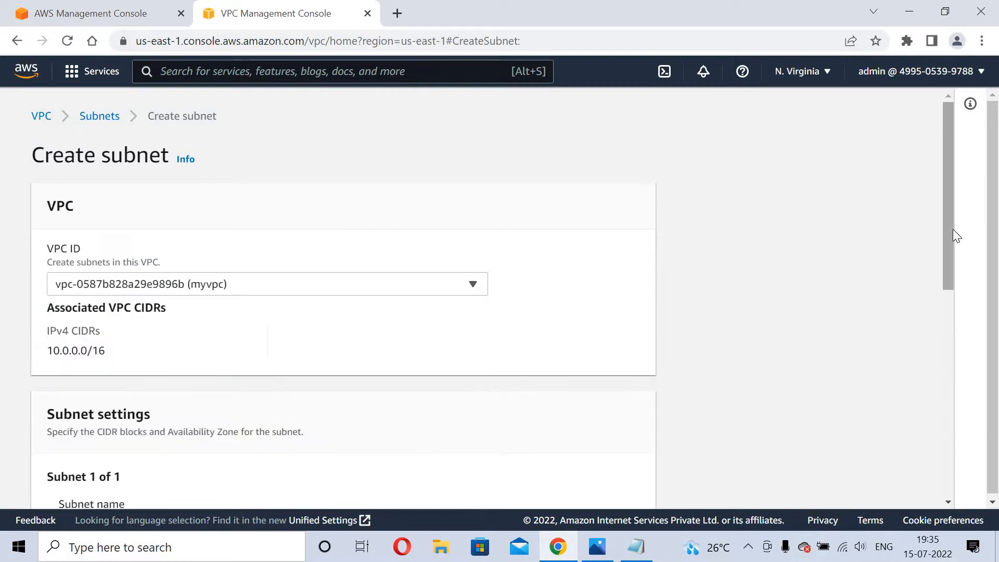
scroll(964, 302, "down", 2)
scroll(964, 302, "down", 5)
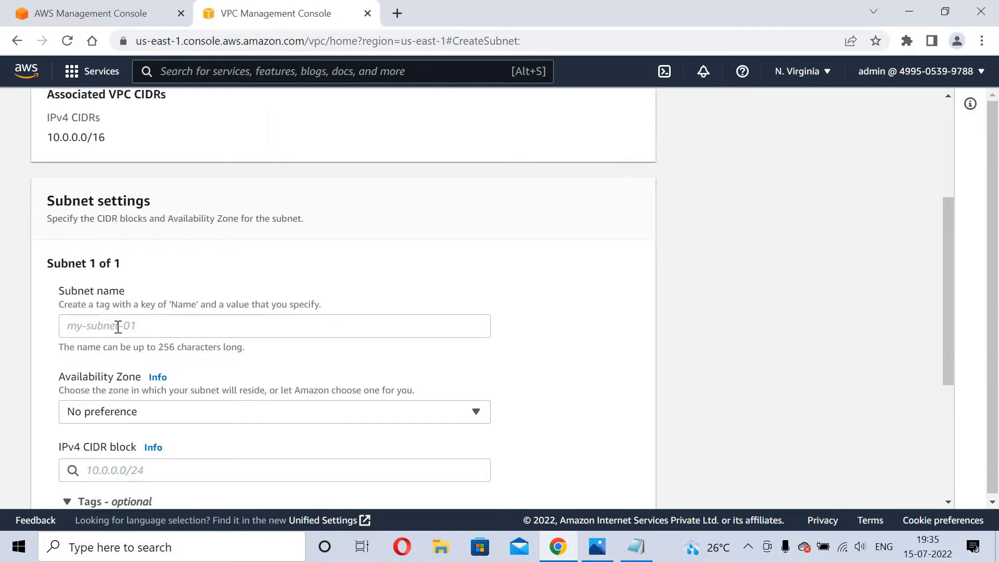
left_click(118, 327)
type("priv")
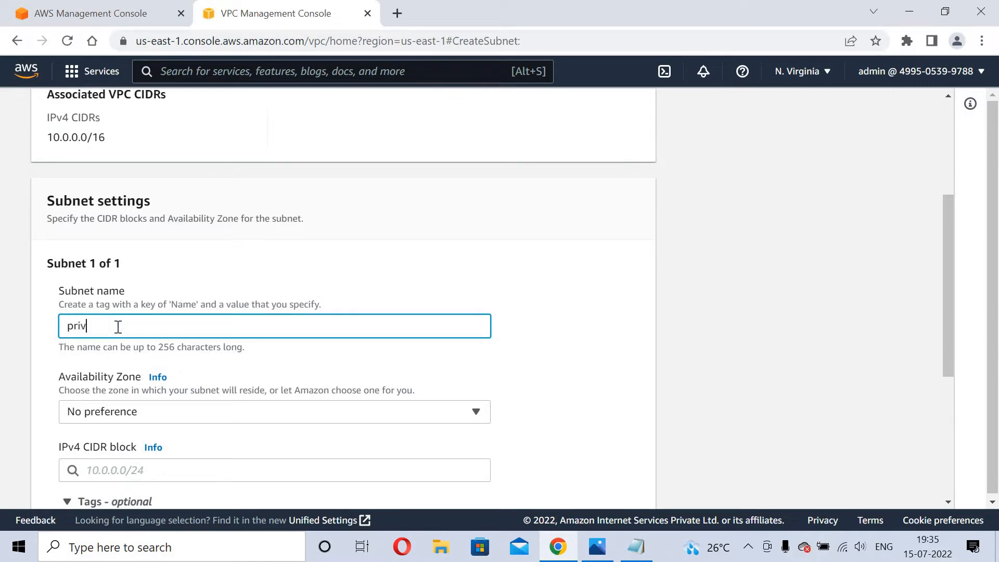
type("ate subnet-1")
Set zone us-east-1a and CIDR 10.0.1.0/24, create the subnet, and clear the filter.
left_click(109, 419)
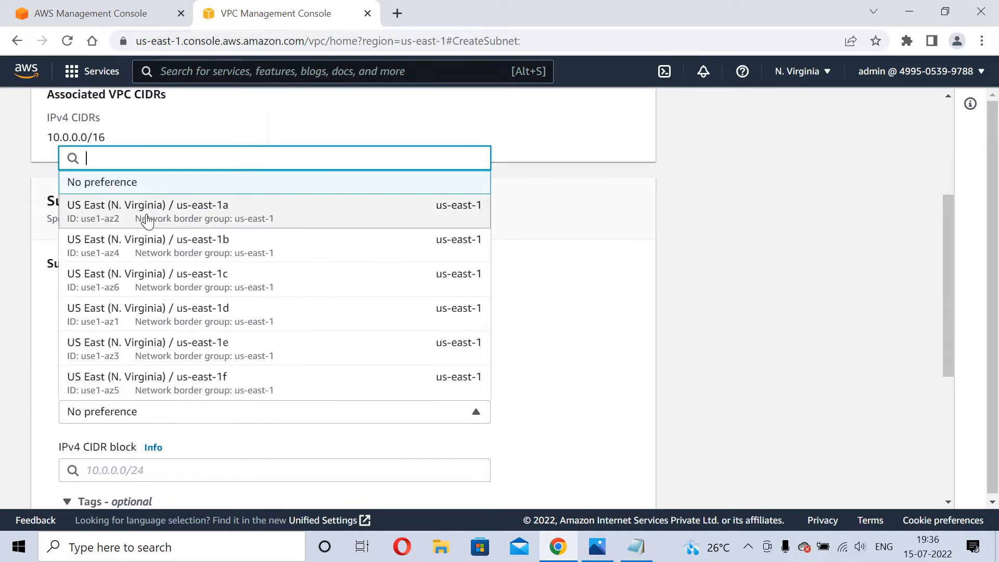
left_click(148, 219)
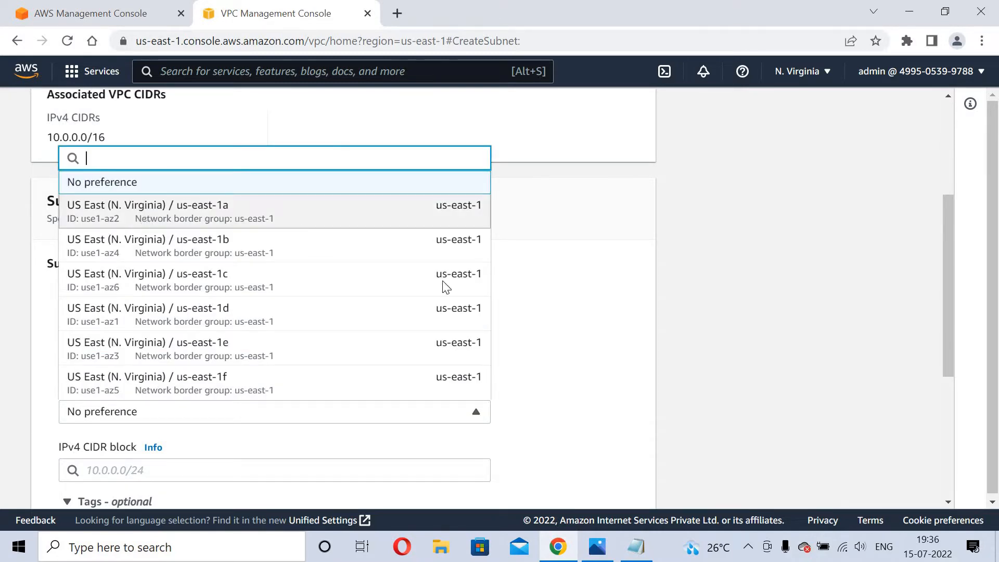
left_click(295, 470)
type("10")
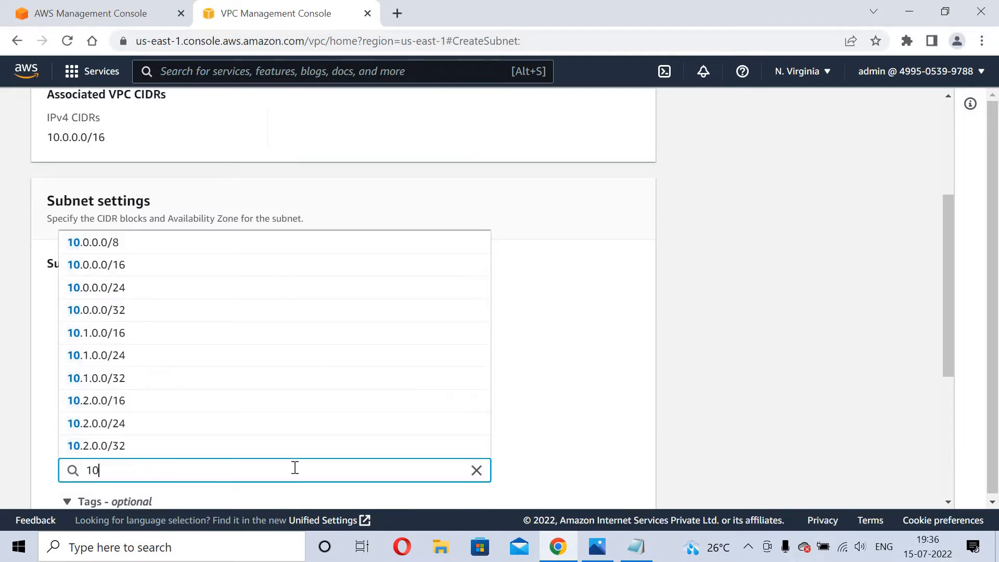
type(".0.")
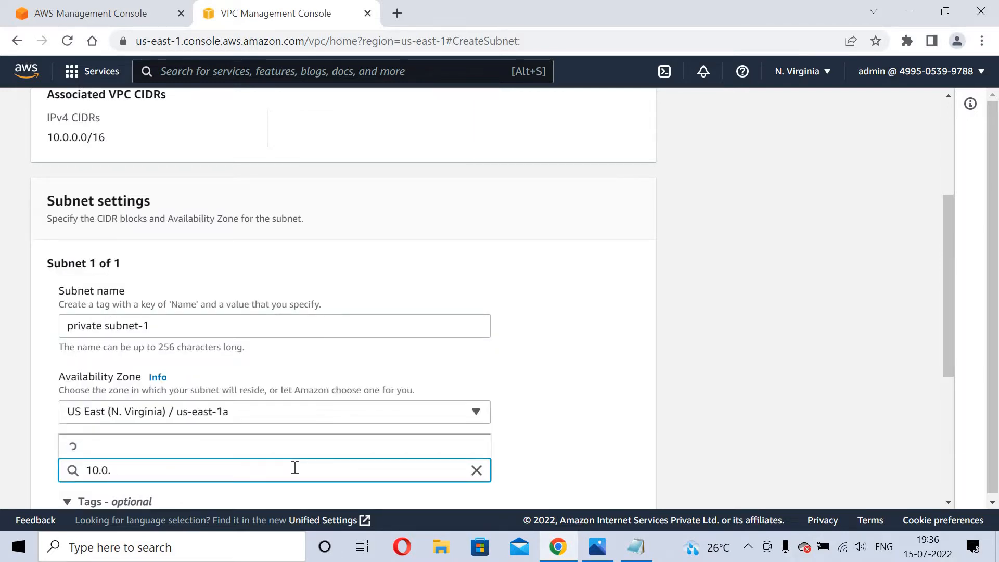
type("1.0")
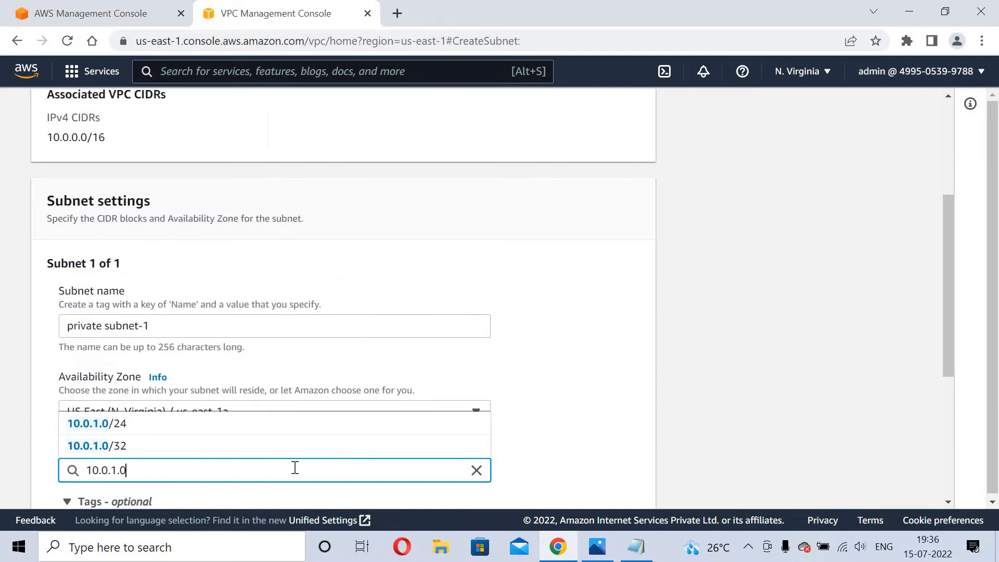
type("/24")
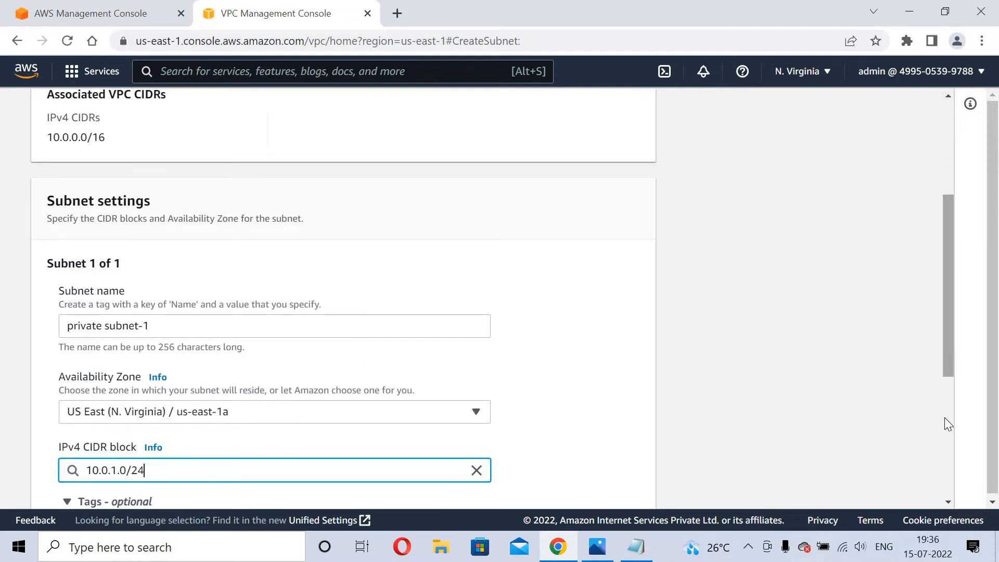
scroll(945, 417, "down", 4)
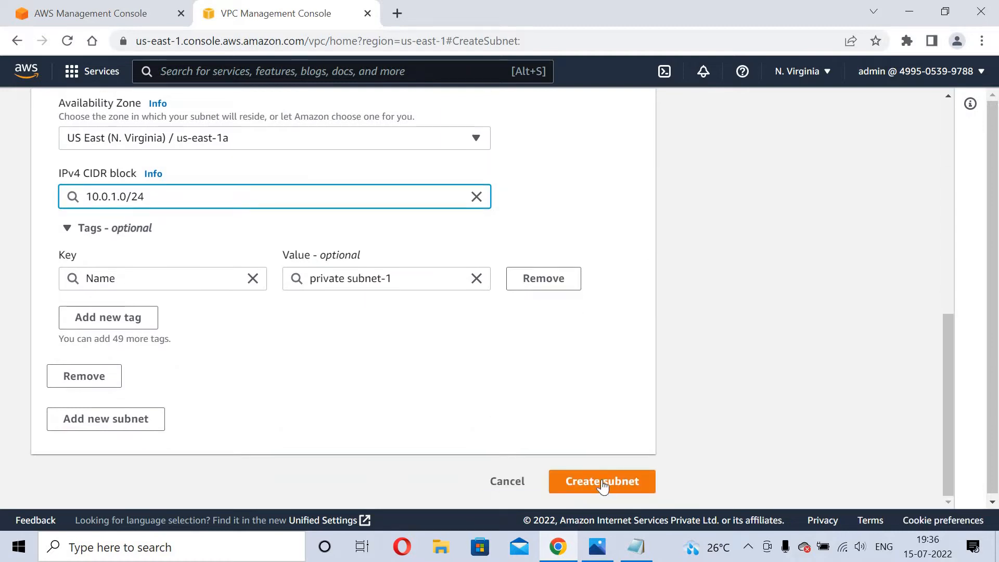
left_click(602, 480)
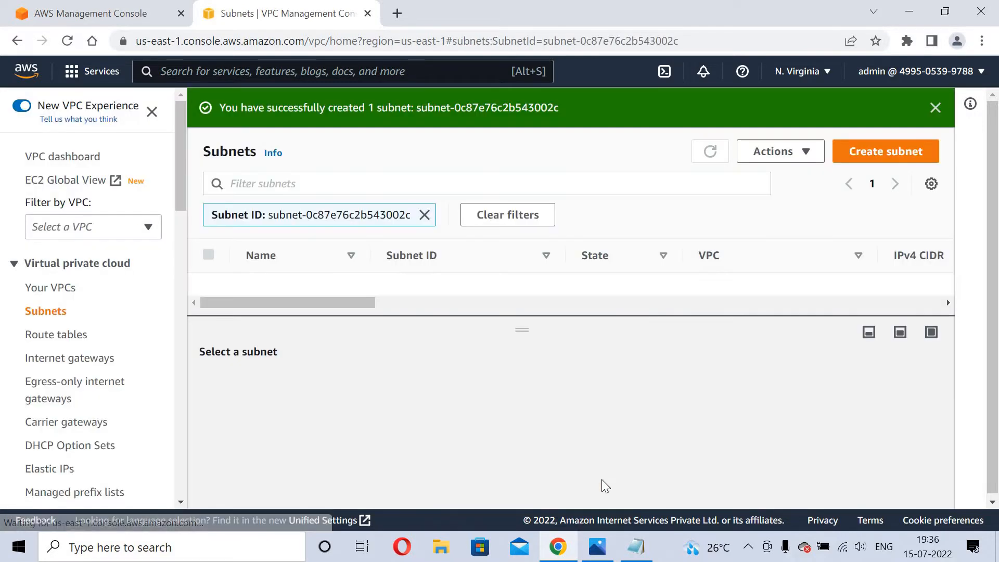
left_click(425, 215)
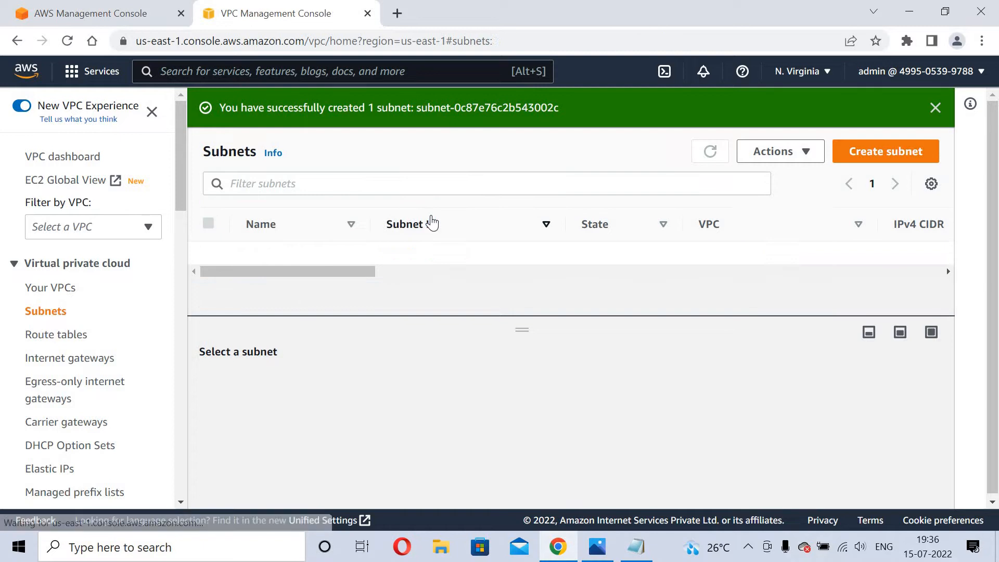
Start a new subnet in myvpc named 'private subnet-2'.
left_click(856, 154)
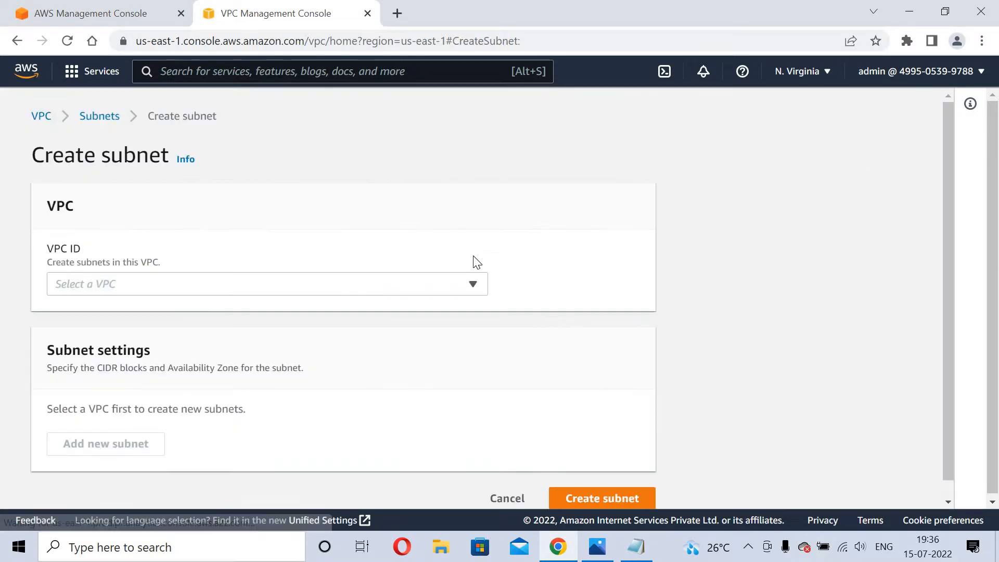
left_click(401, 286)
left_click(171, 371)
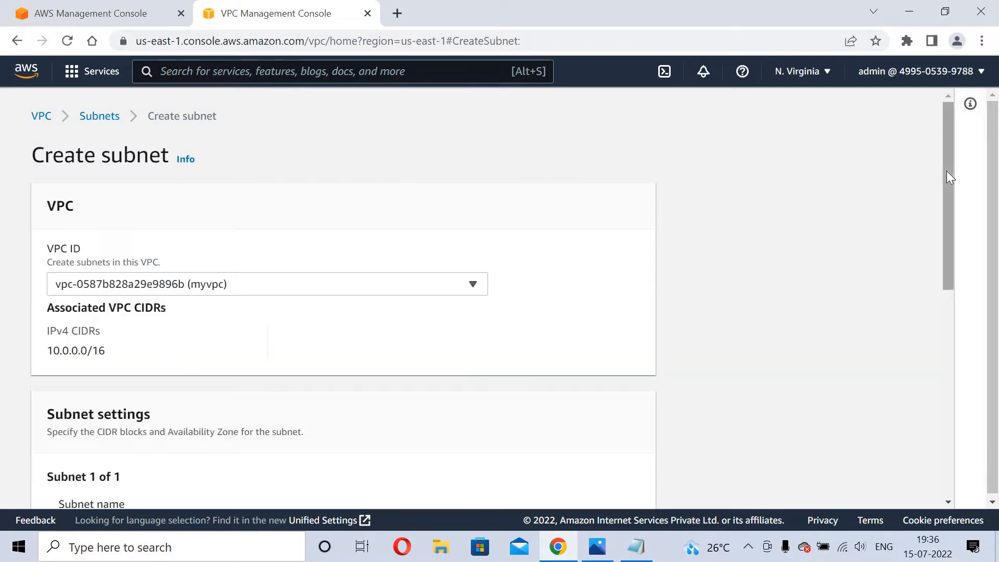
scroll(960, 292, "down", 5)
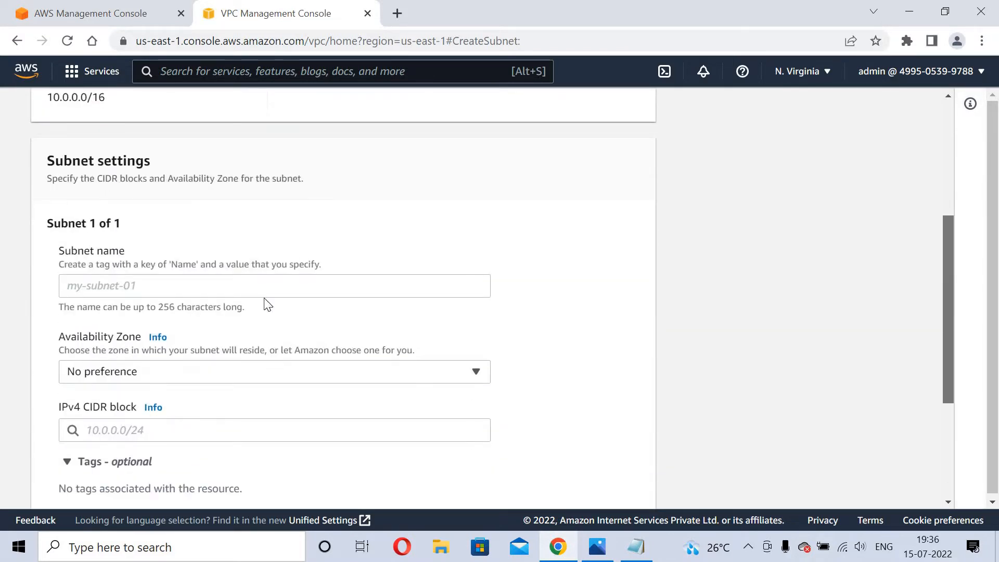
left_click(158, 276)
type("pri")
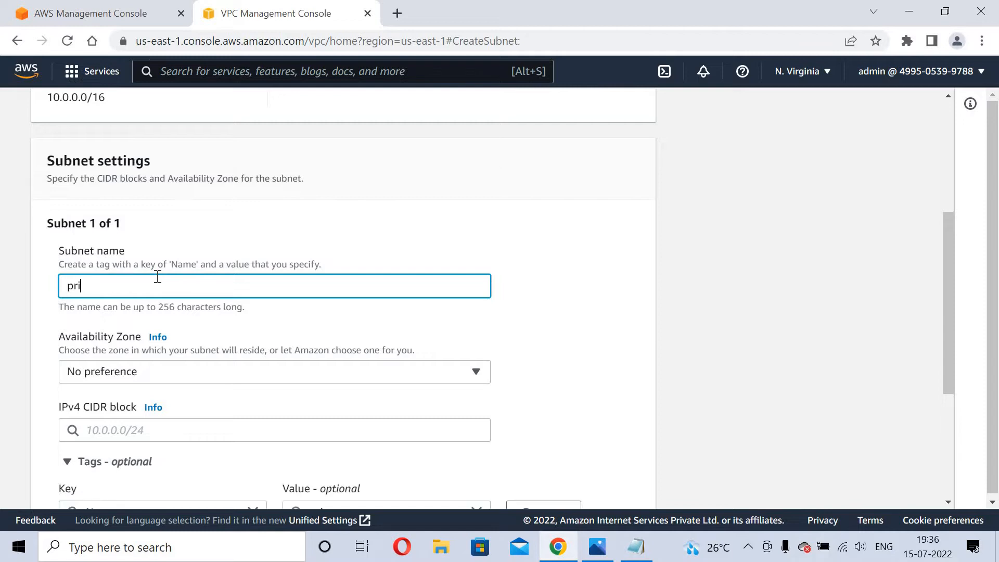
type("vate subnet-2")
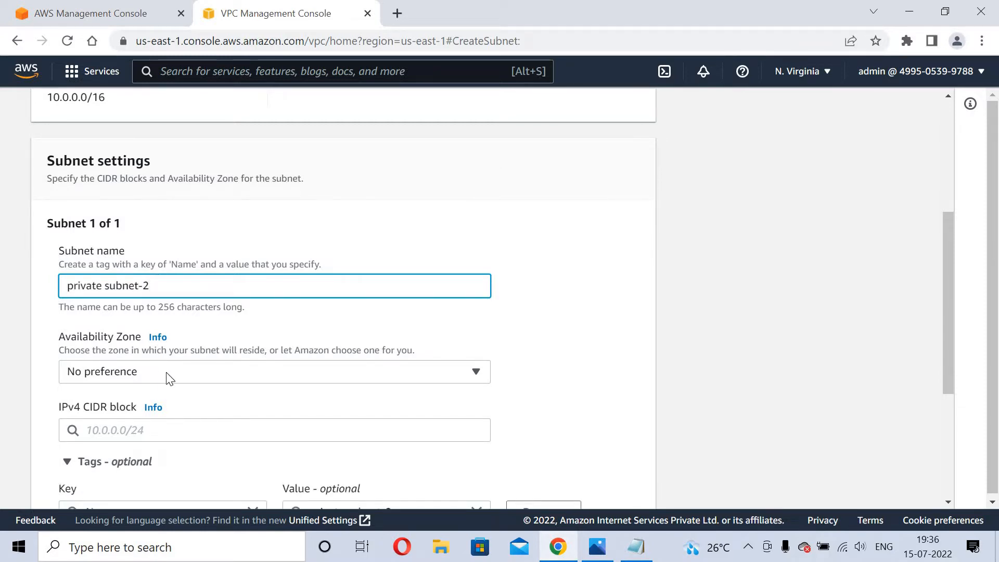
Place the subnet in us-east-1b with CIDR 10.0.2.0/24 and create it.
left_click(167, 373)
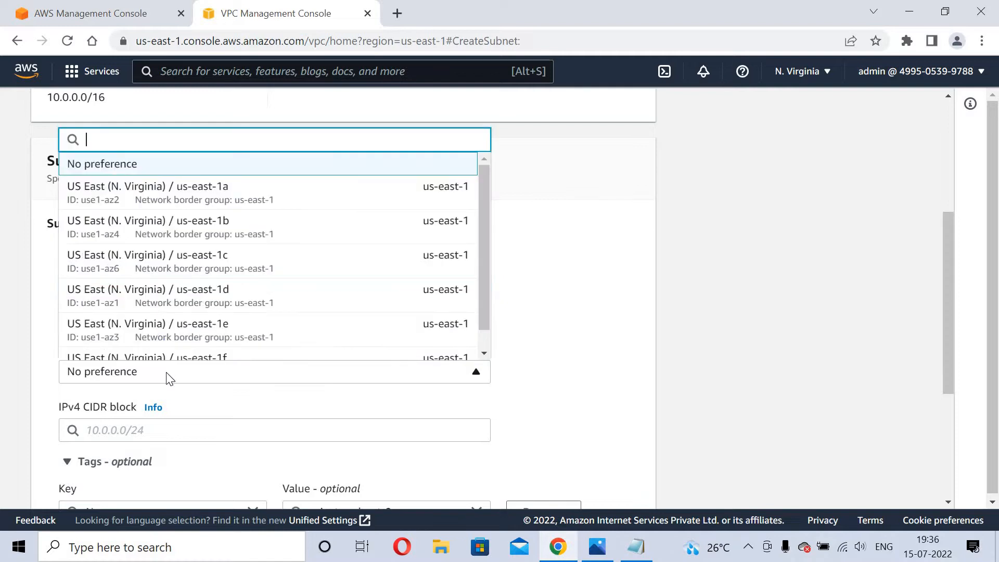
left_click(166, 227)
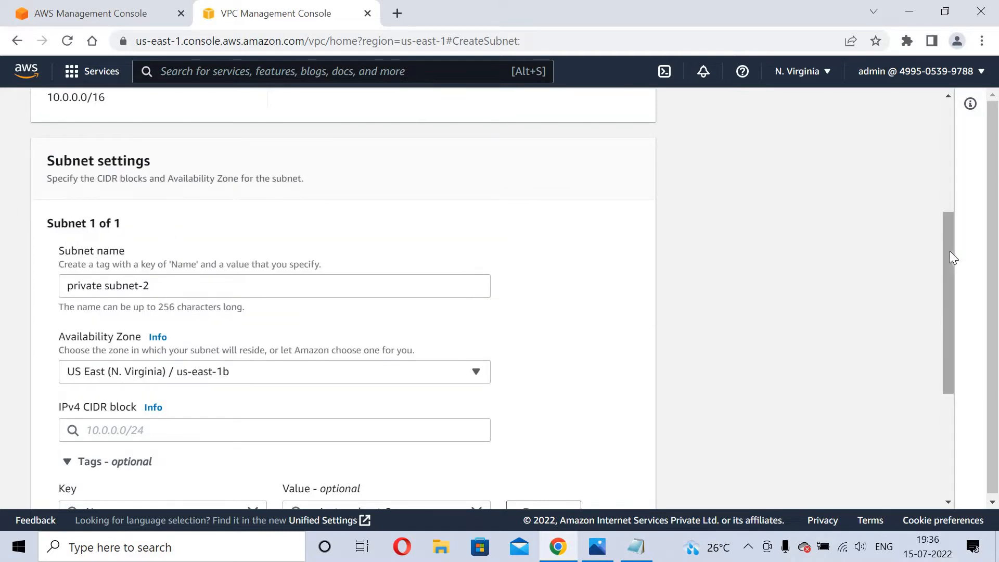
scroll(948, 302, "down", 2)
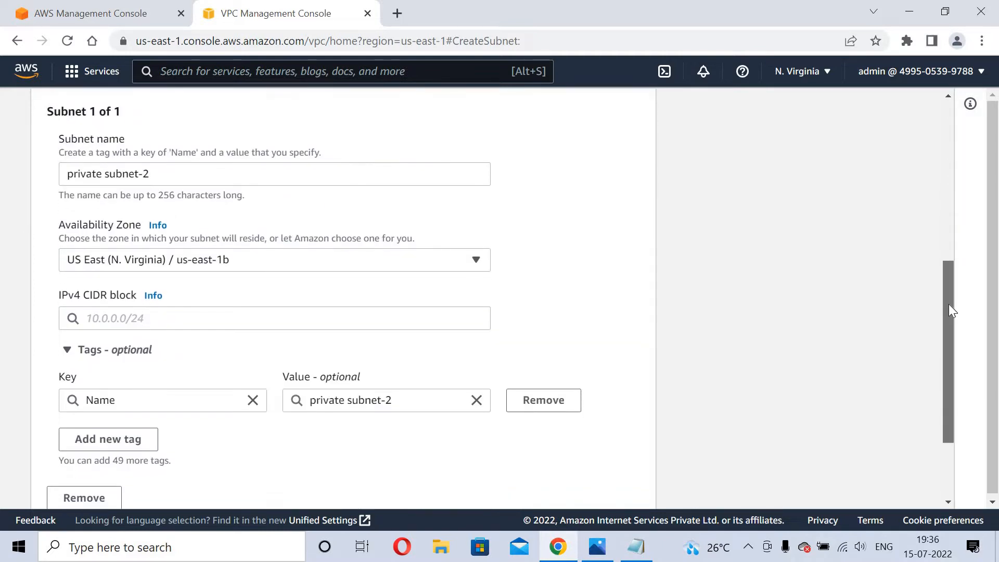
left_click(214, 310)
type("10.")
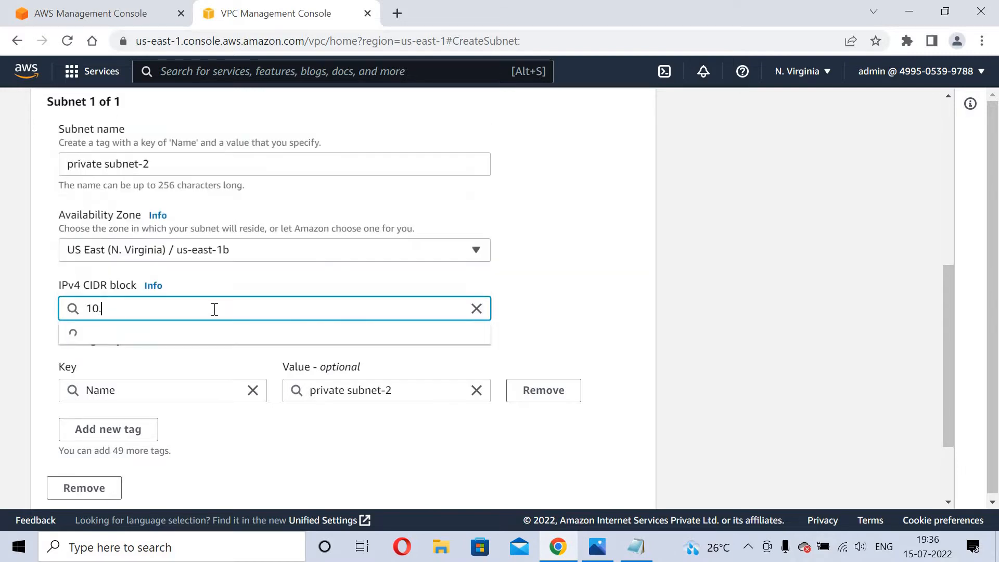
type("0.2.0/24")
key("Return")
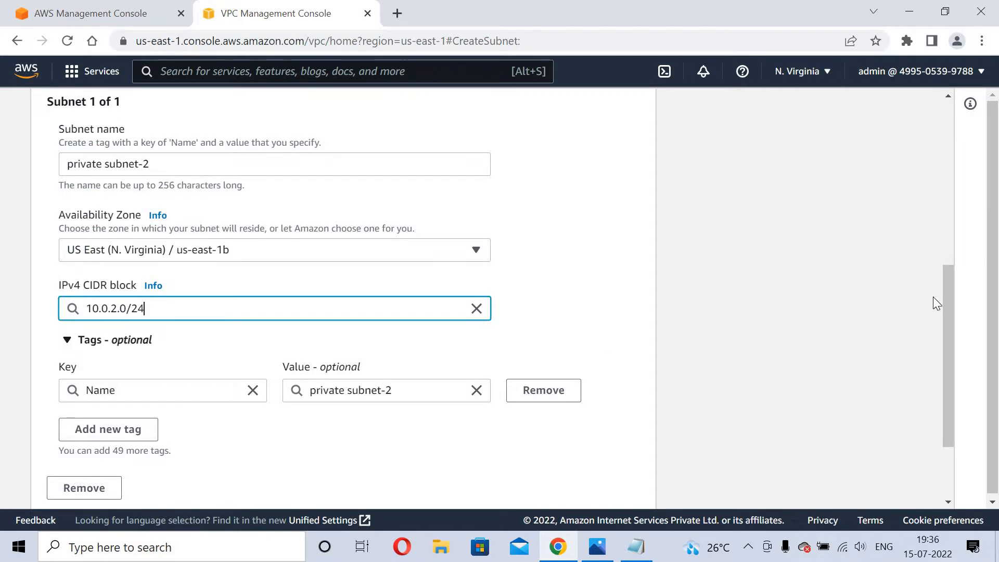
scroll(940, 456, "down", 3)
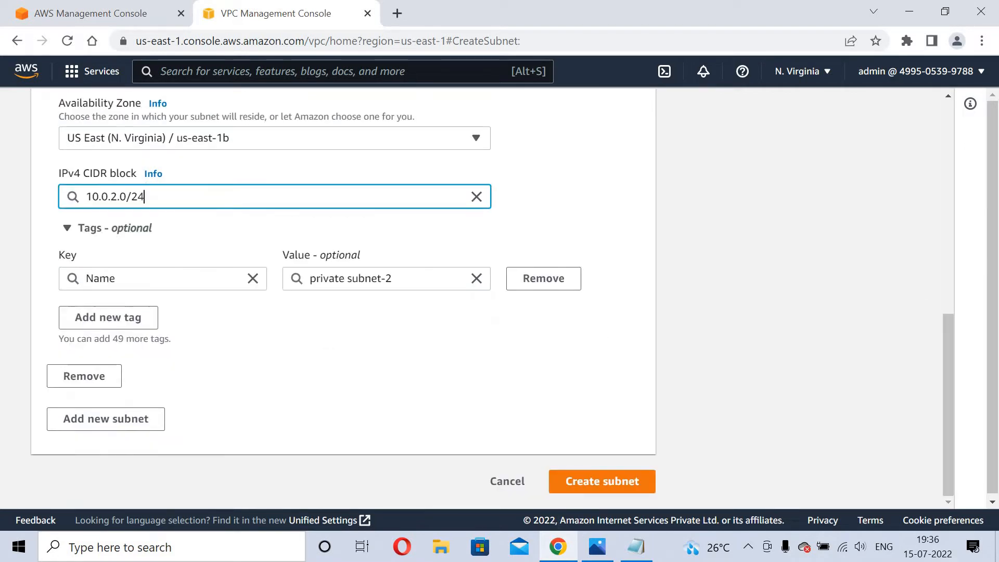
left_click(592, 489)
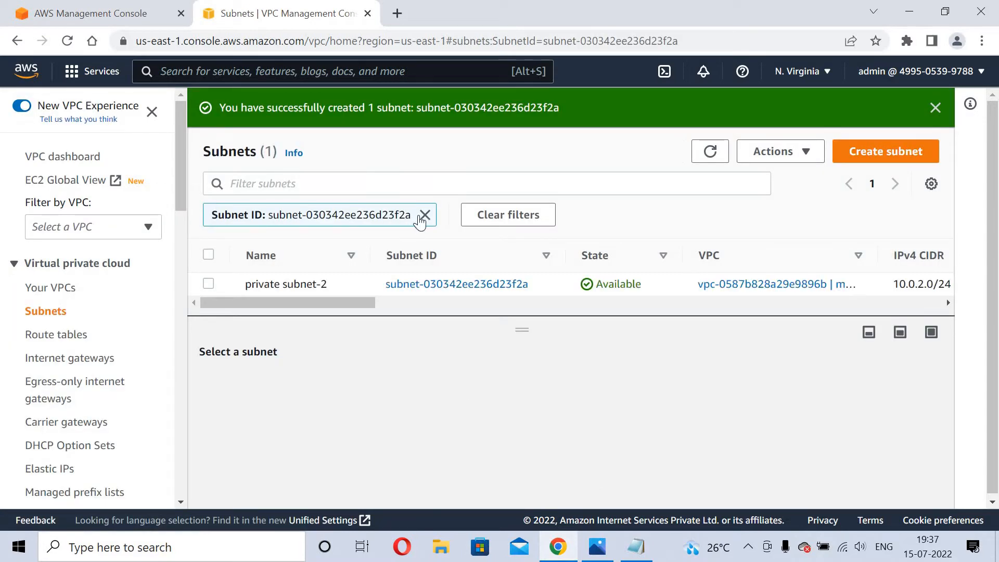
Create a route table named 'public route' in myvpc, then return to the route tables list.
left_click(424, 215)
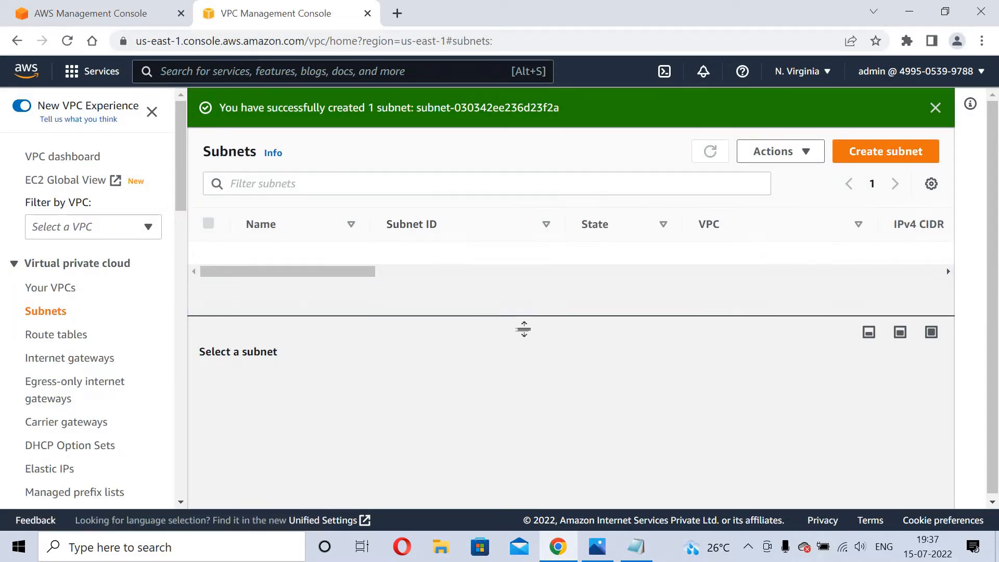
left_click_drag(524, 329, 526, 380)
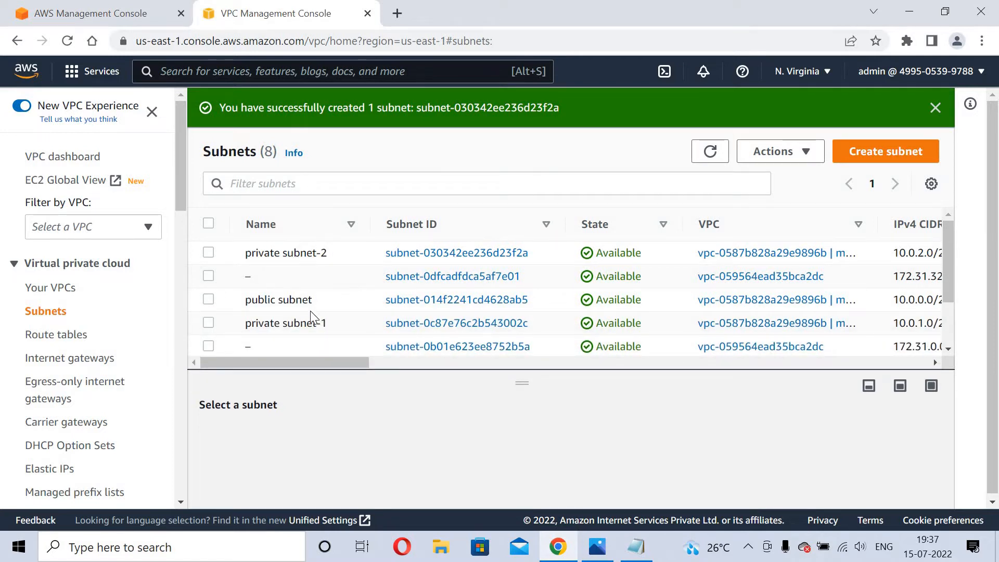
left_click(62, 337)
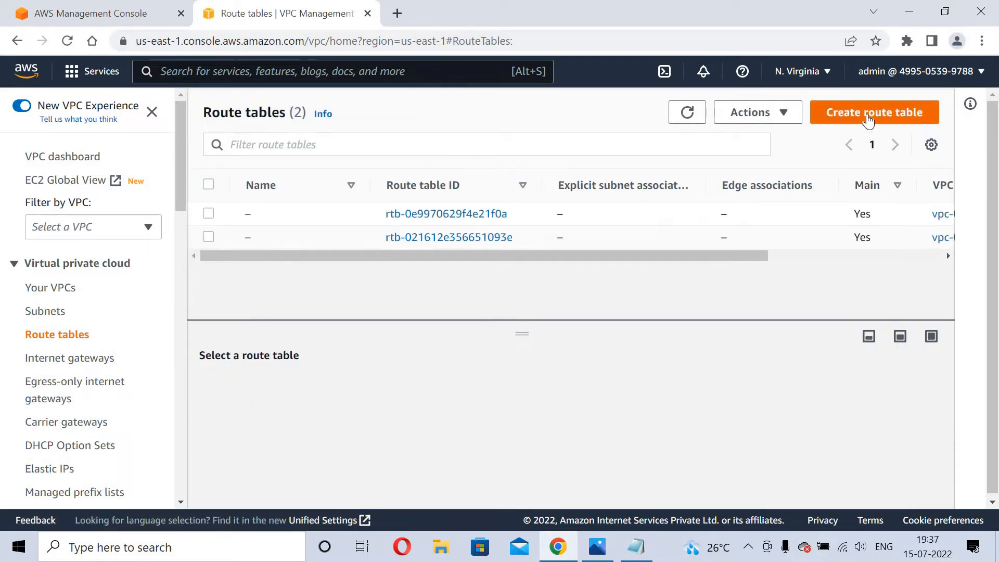
left_click(868, 116)
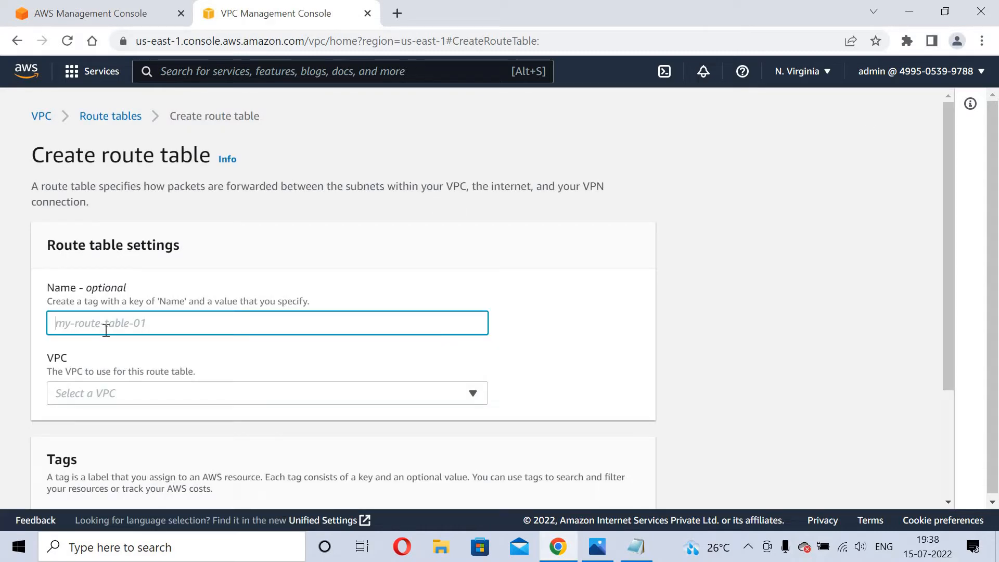
type("public route")
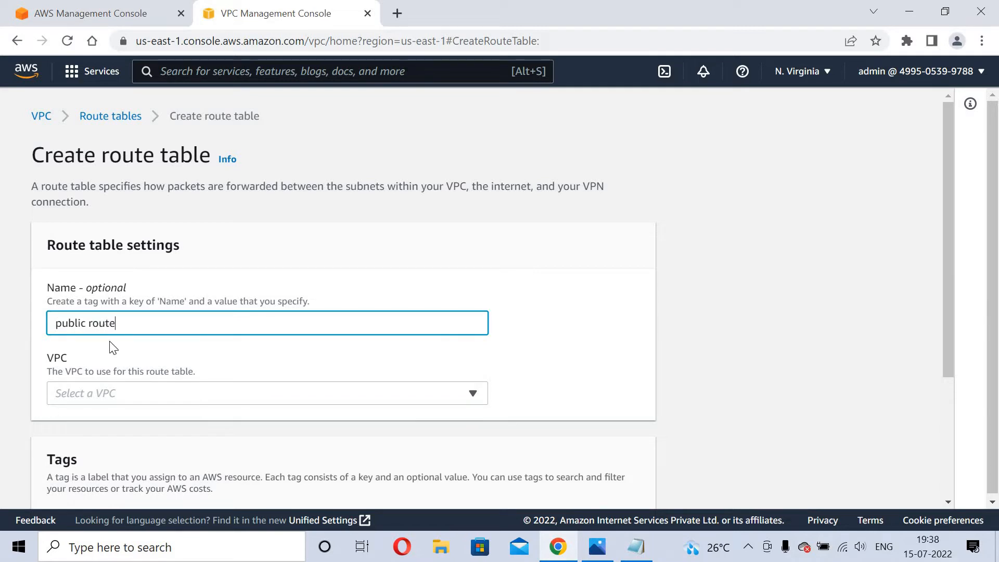
left_click(122, 395)
key("Return")
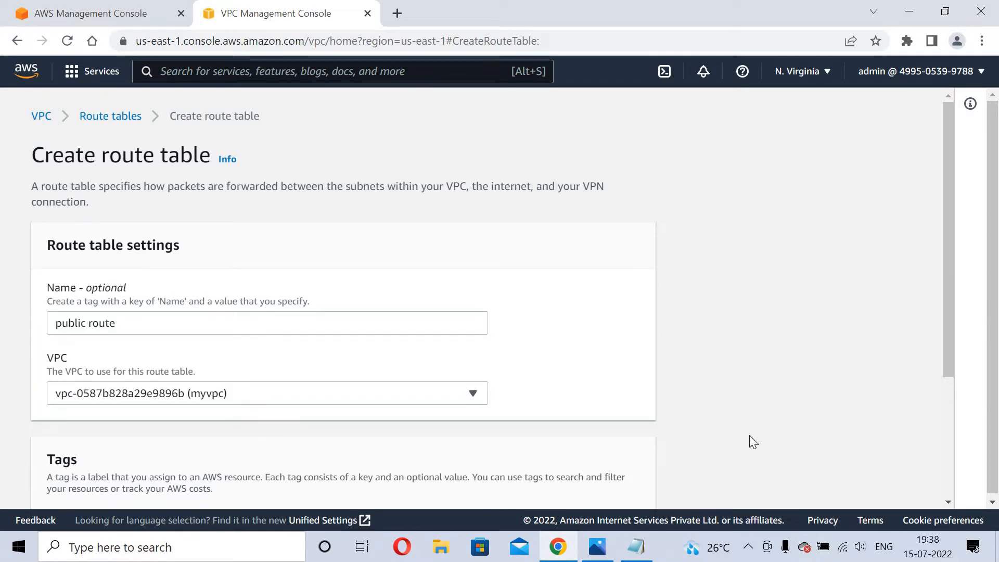
scroll(728, 427, "down", 3)
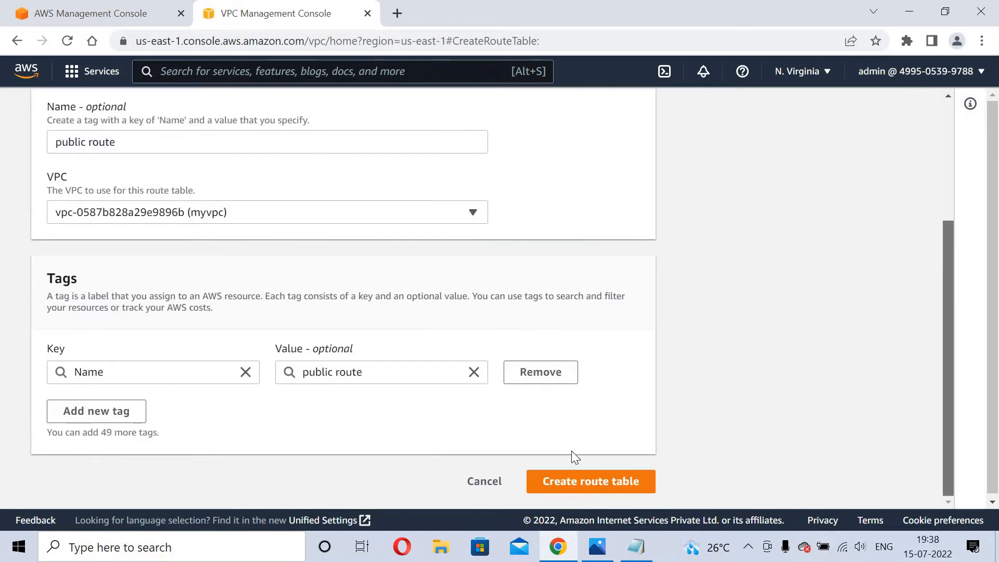
left_click(573, 482)
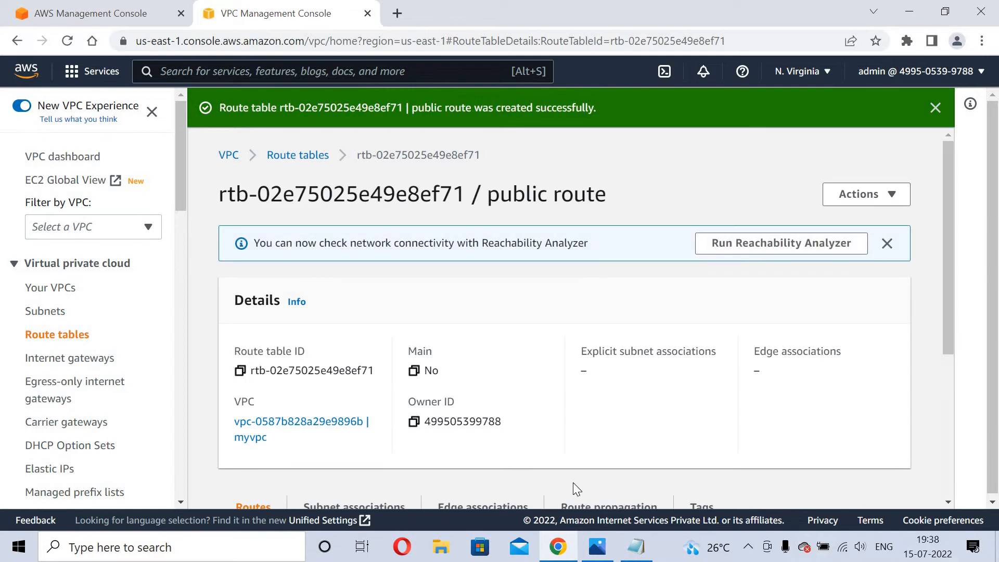
left_click(58, 342)
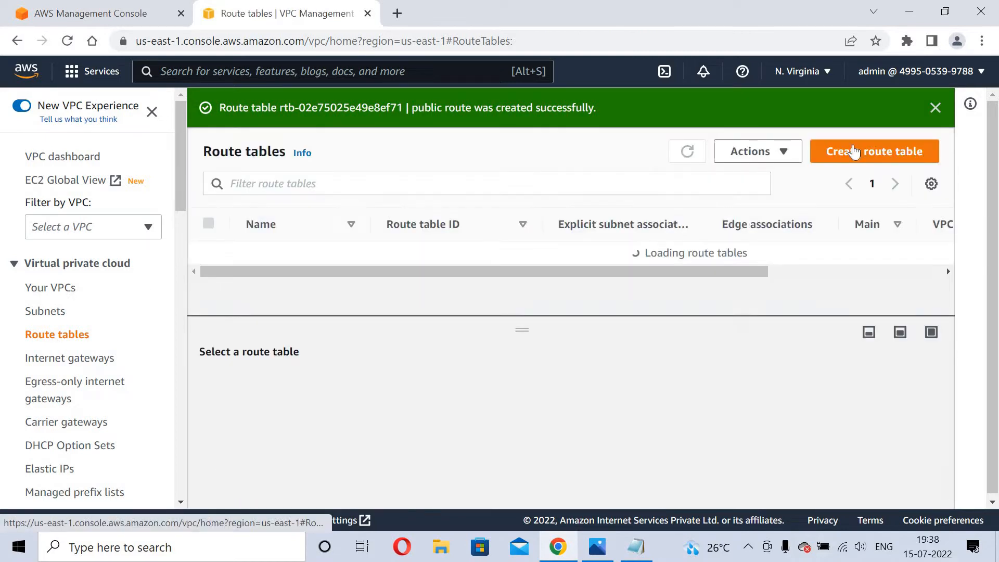
Create a second route table named 'private route' attached to myvpc.
left_click(879, 152)
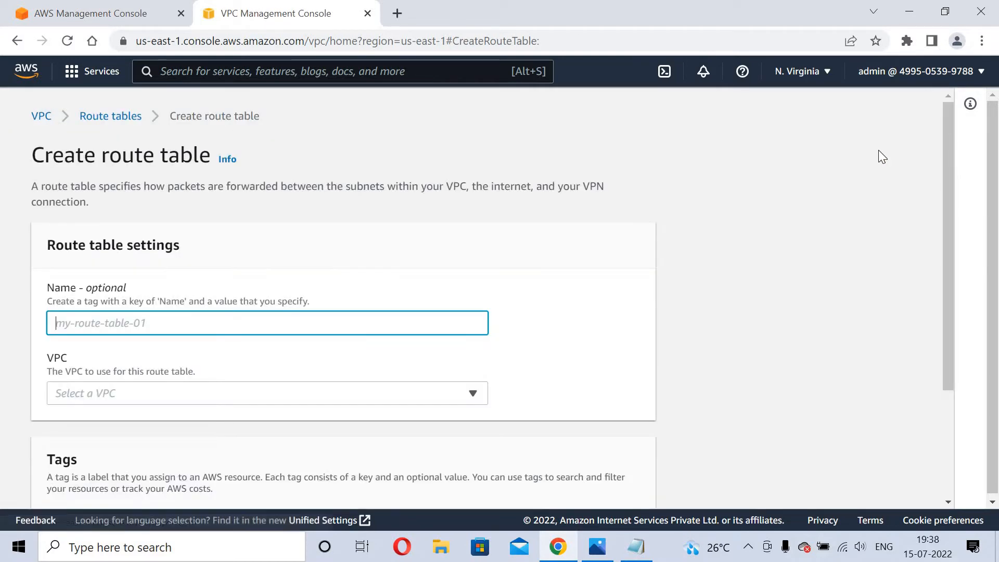
type("private r")
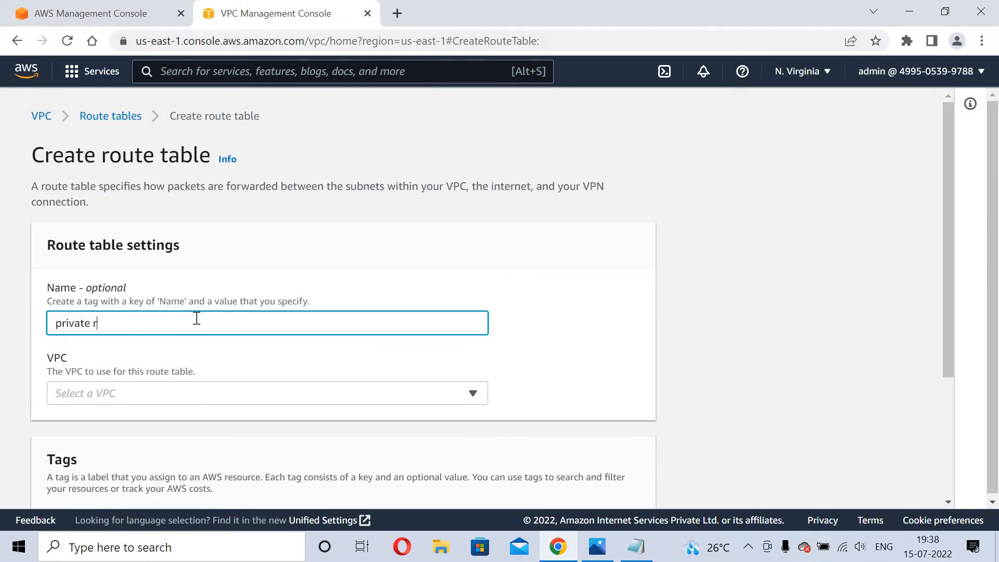
type("oute")
left_click(136, 393)
left_click(133, 375)
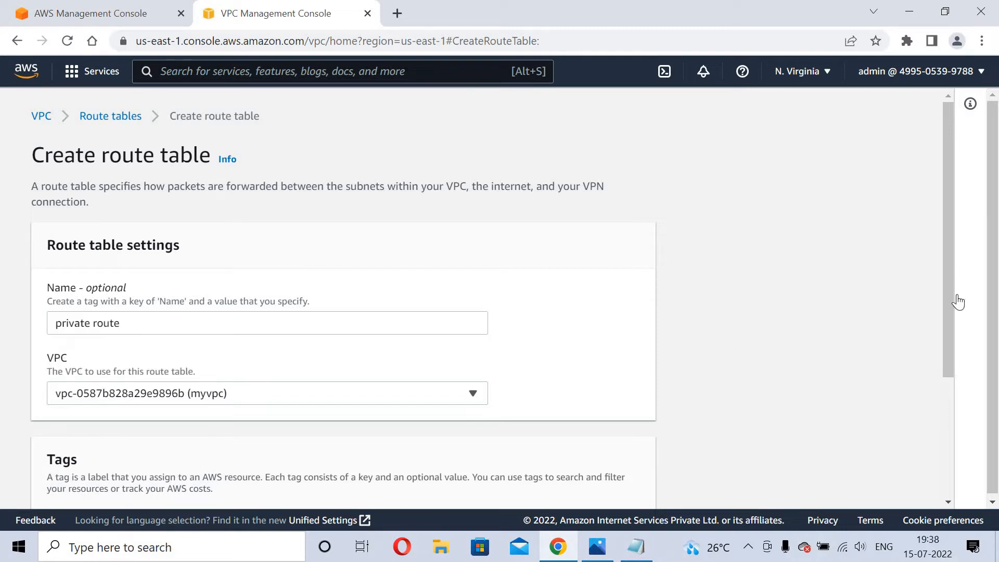
scroll(971, 446, "down", 3)
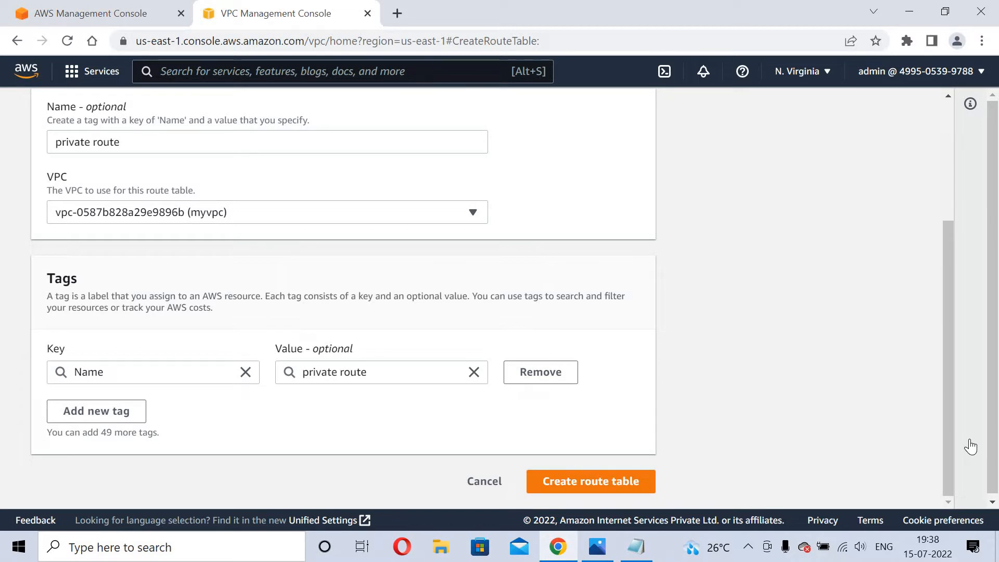
left_click(621, 482)
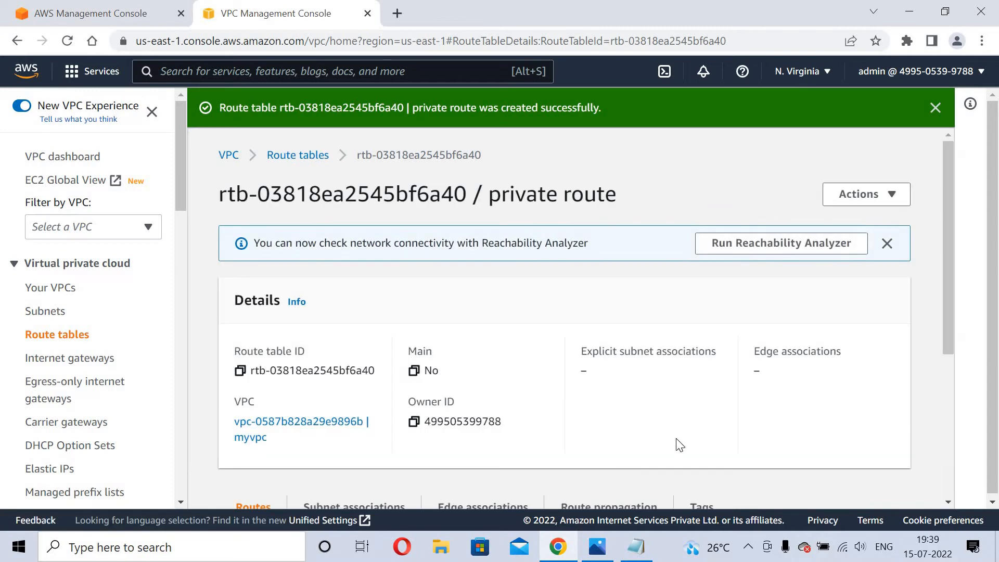
scroll(947, 435, "down", 3)
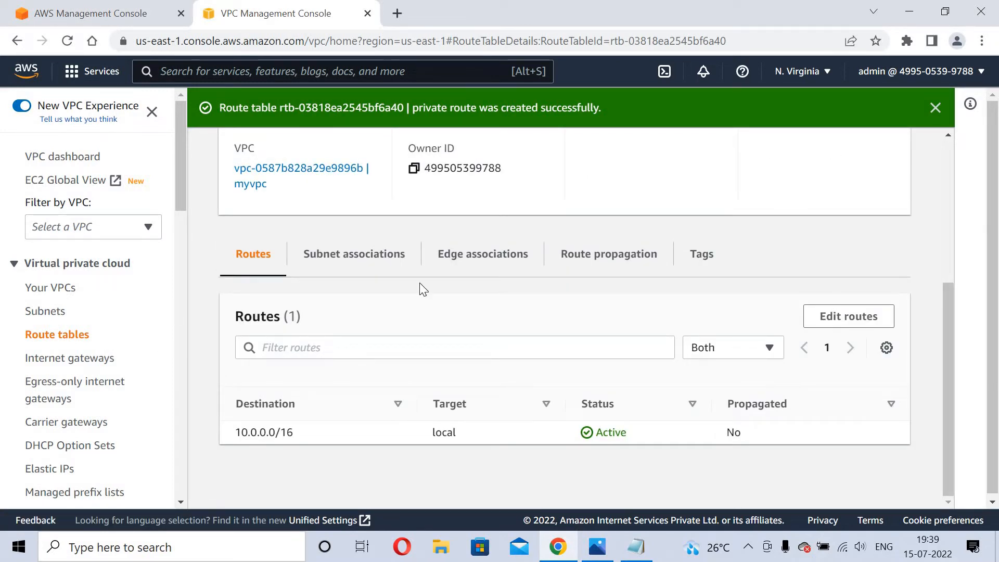
Associate private subnet-1 and private subnet-2 with the private route table, then open public route.
left_click(378, 266)
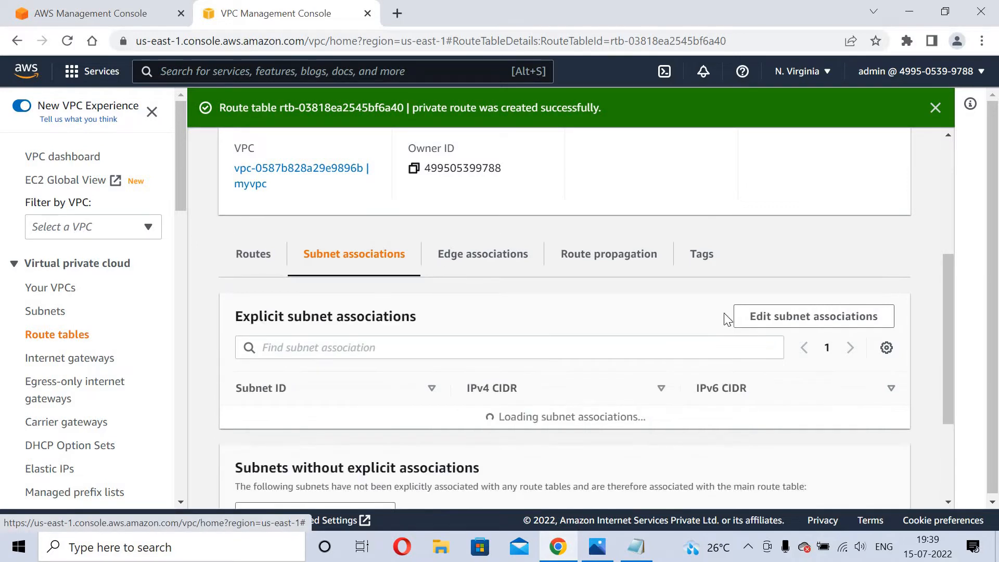
left_click(808, 319)
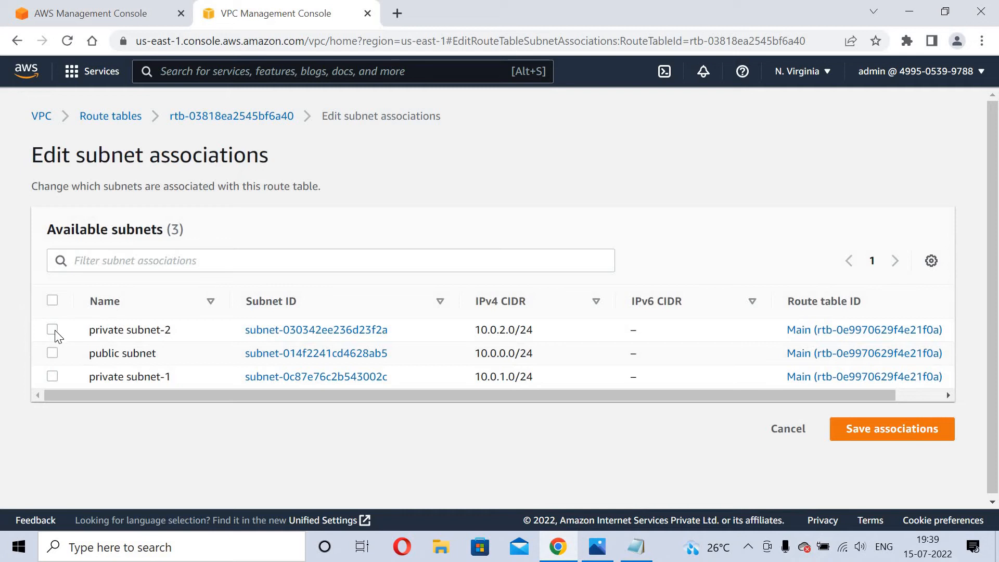
left_click(53, 330)
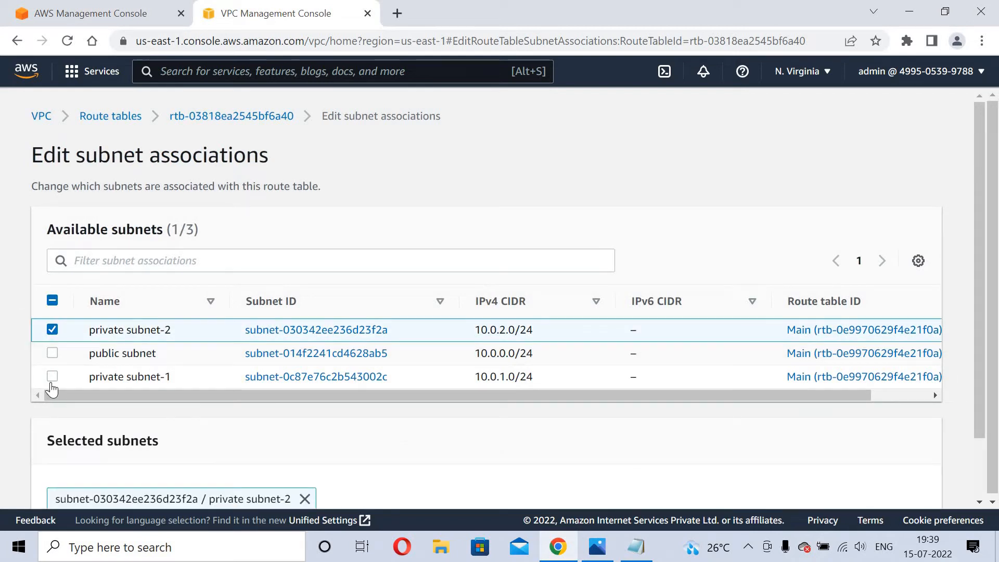
left_click(52, 377)
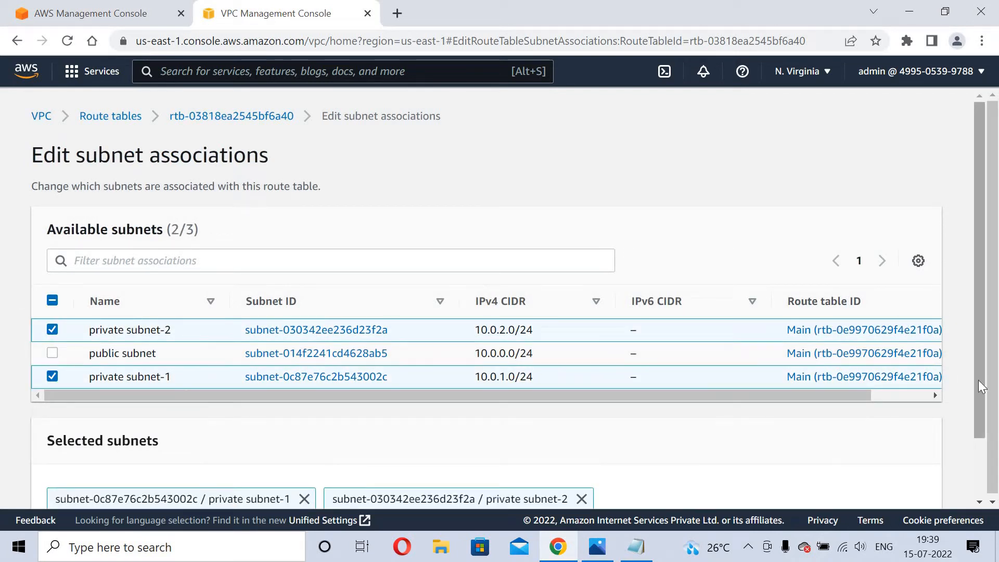
scroll(982, 386, "down", 2)
left_click(860, 479)
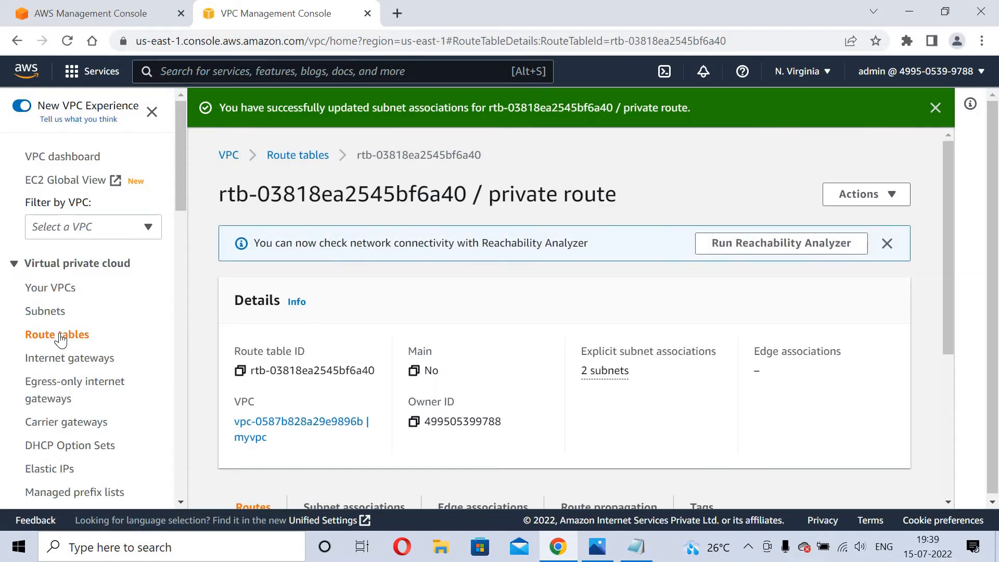
left_click(61, 339)
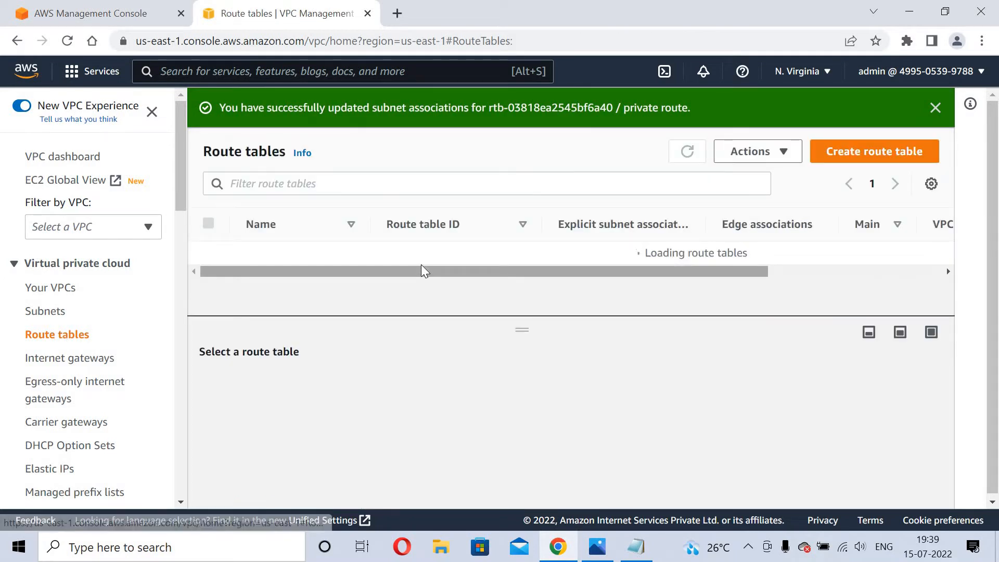
left_click(402, 255)
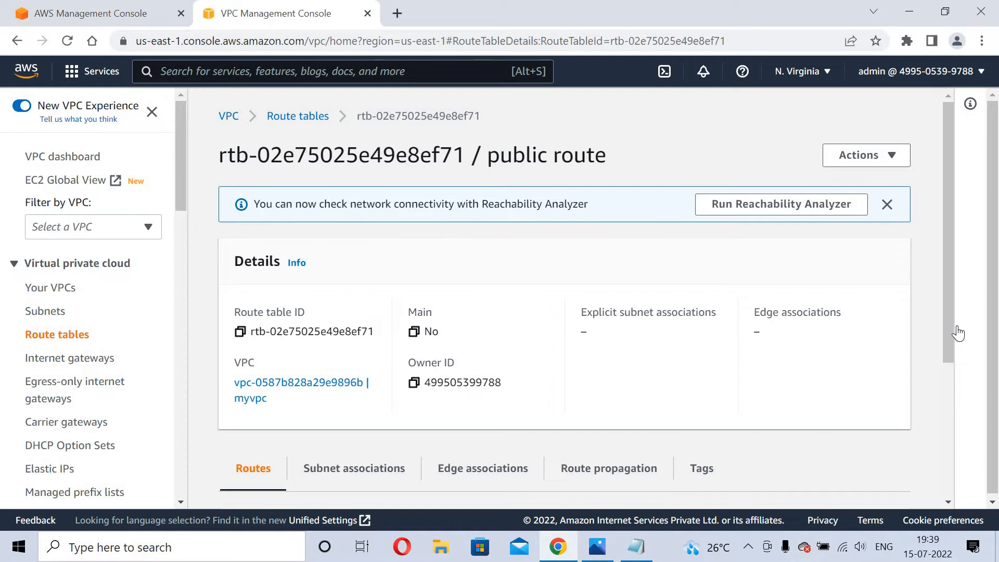
Tick the public subnet in the public route's subnet associations and save.
left_click(959, 333)
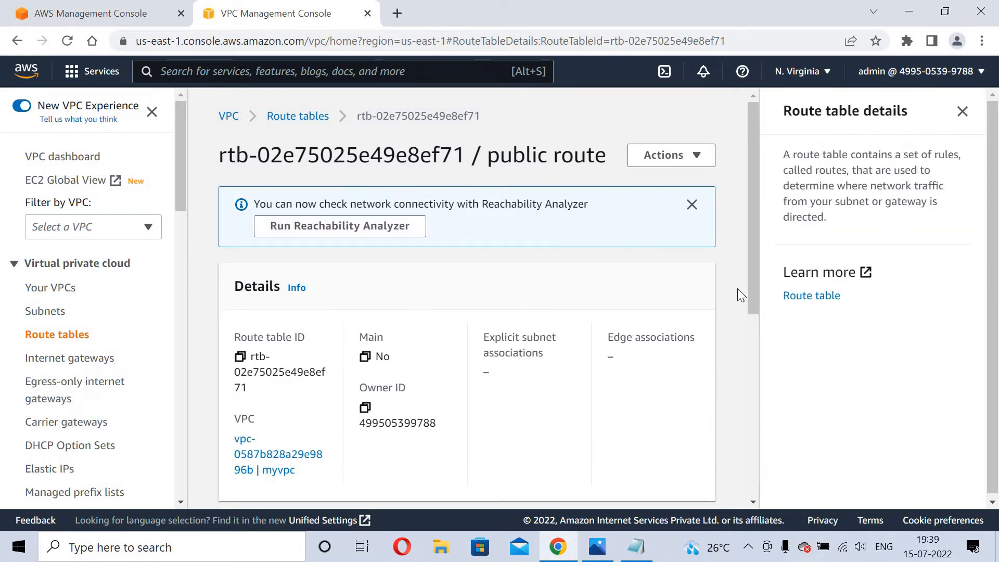
left_click(962, 113)
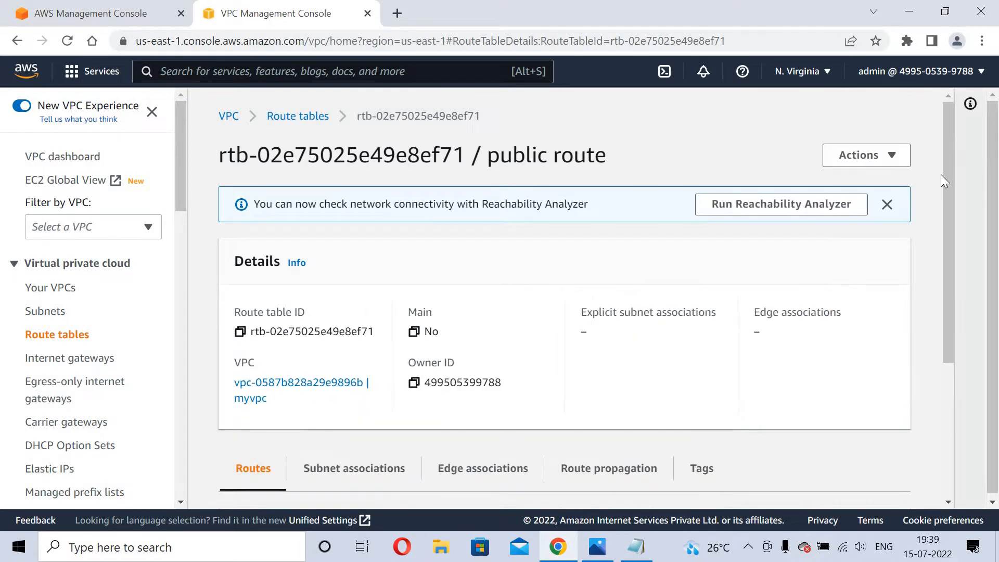
scroll(357, 272, "down", 4)
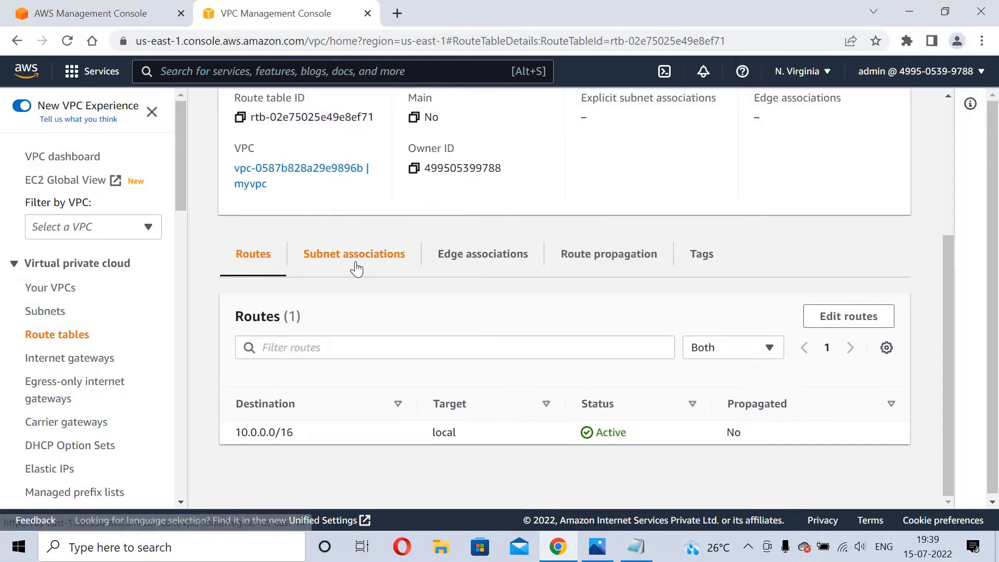
left_click(356, 263)
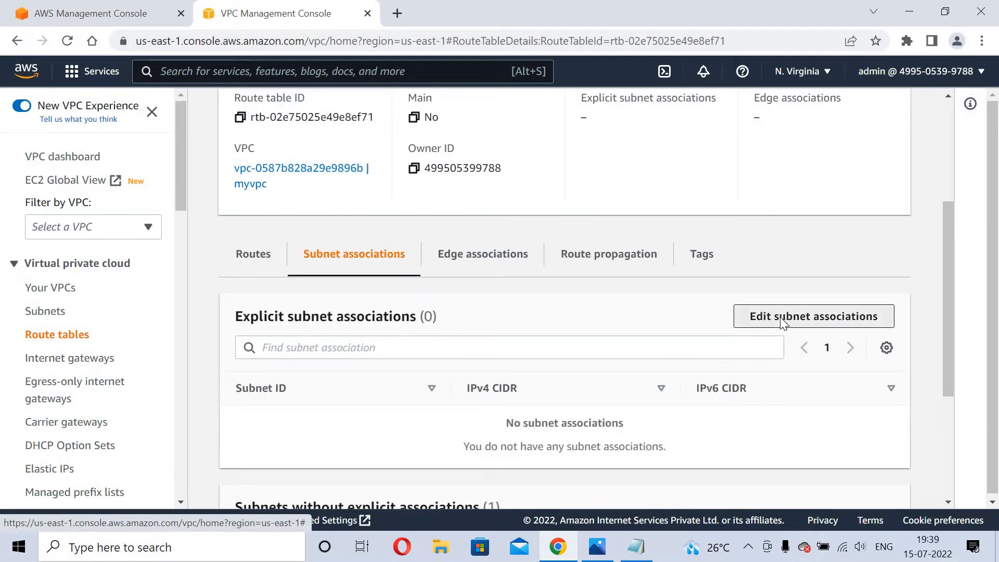
left_click(780, 317)
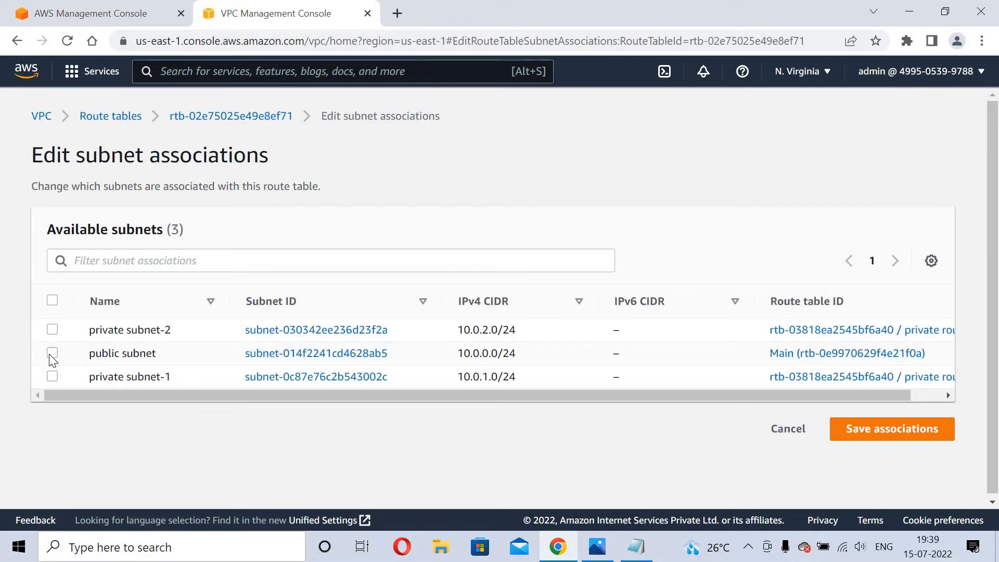
left_click(52, 354)
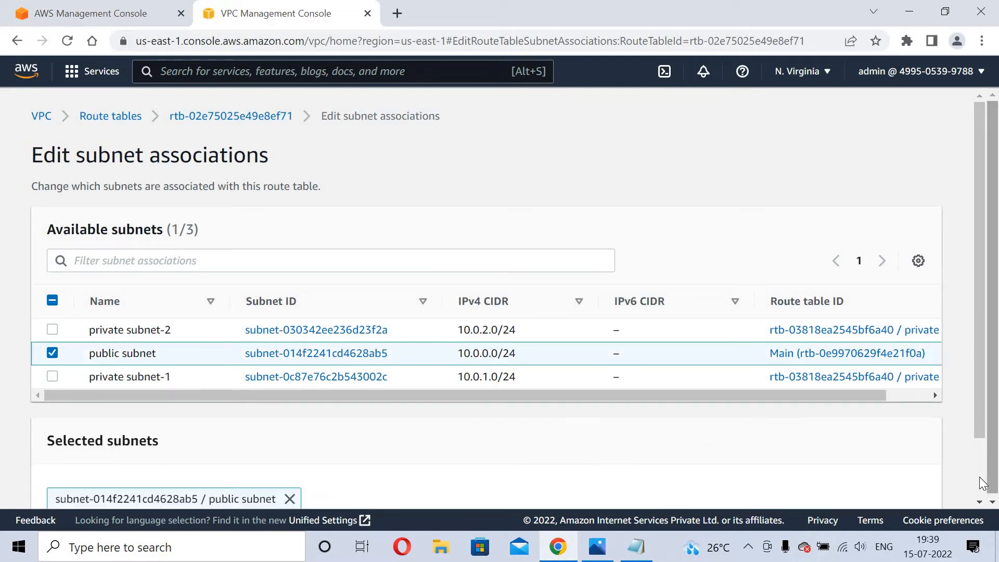
scroll(899, 484, "down", 2)
left_click(890, 480)
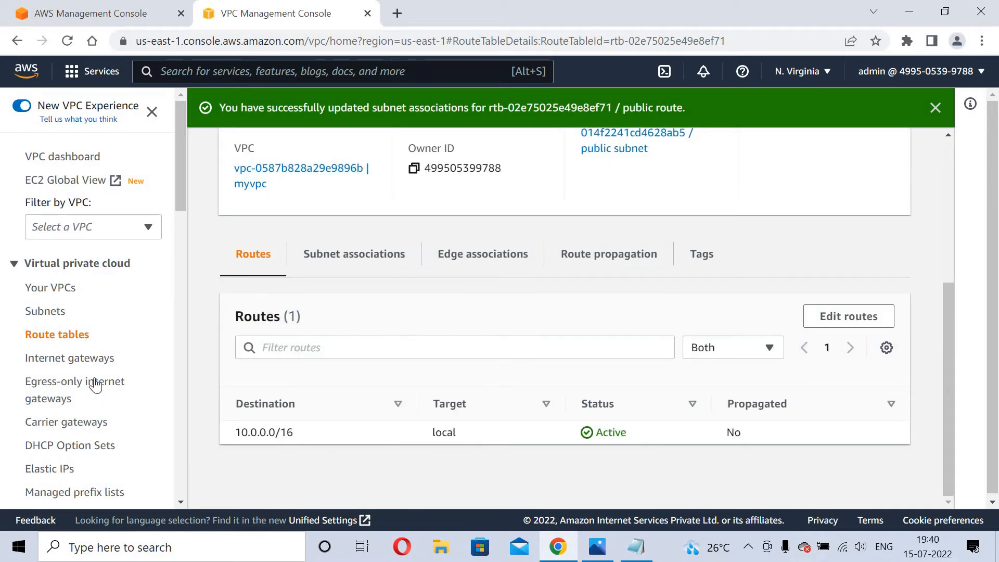
Create an internet gateway named igw and begin attaching it to a VPC.
left_click(83, 359)
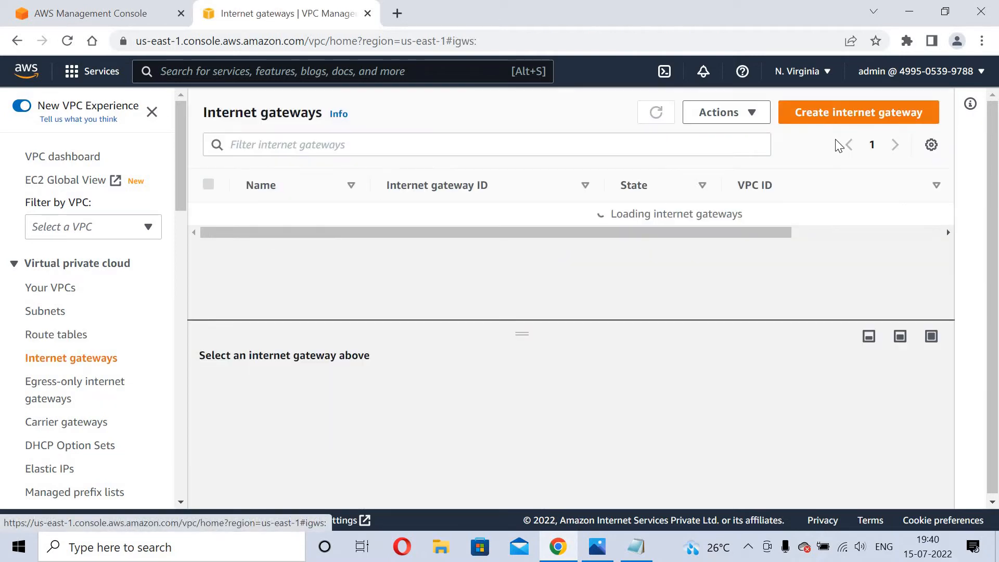
left_click(837, 114)
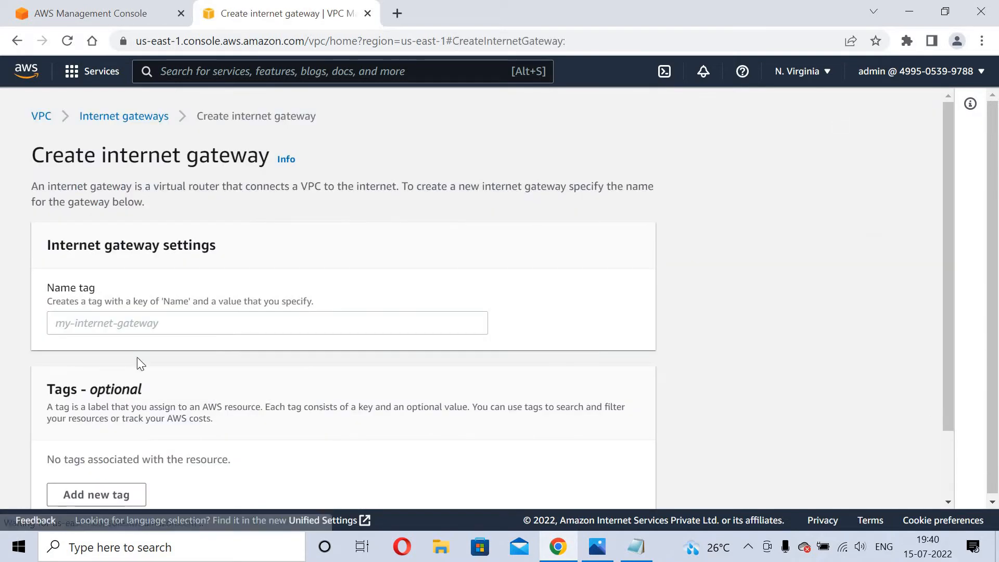
left_click(138, 330)
type("igw")
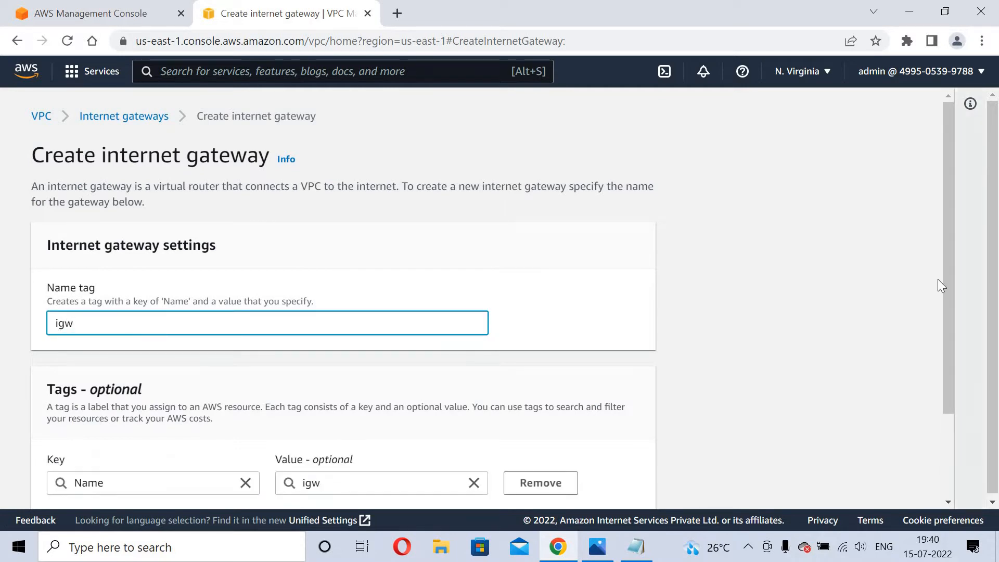
scroll(971, 481, "down", 3)
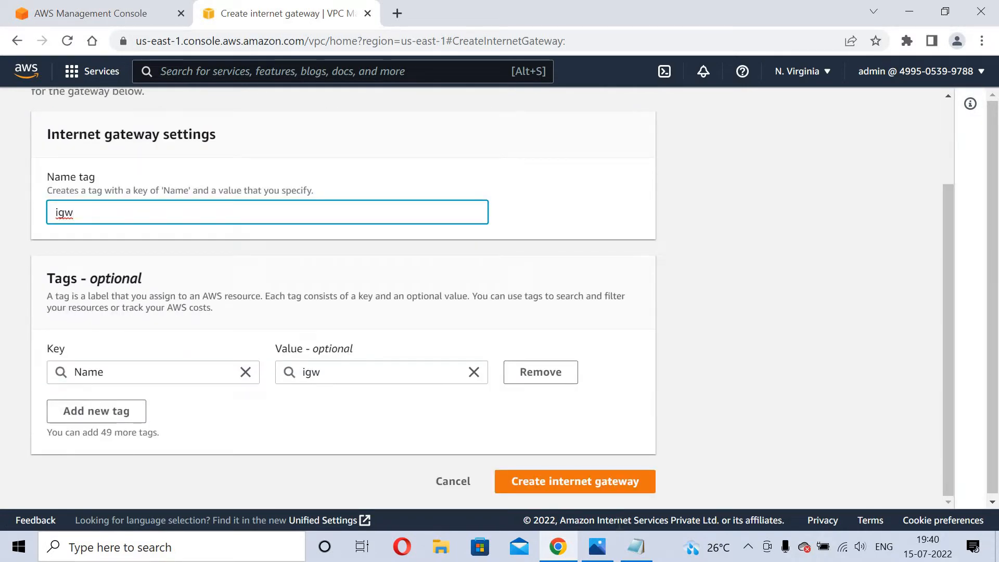
left_click(569, 478)
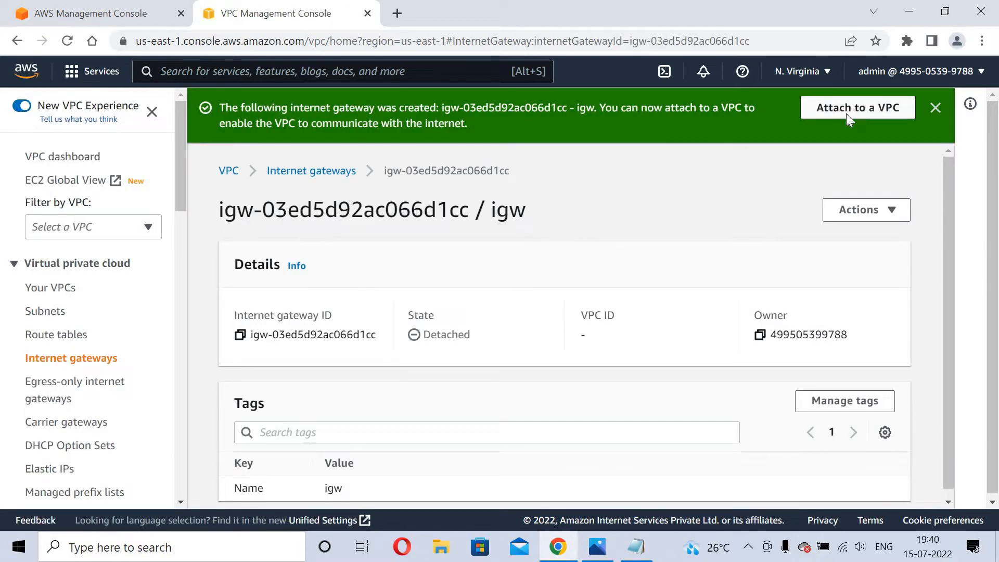
left_click(848, 111)
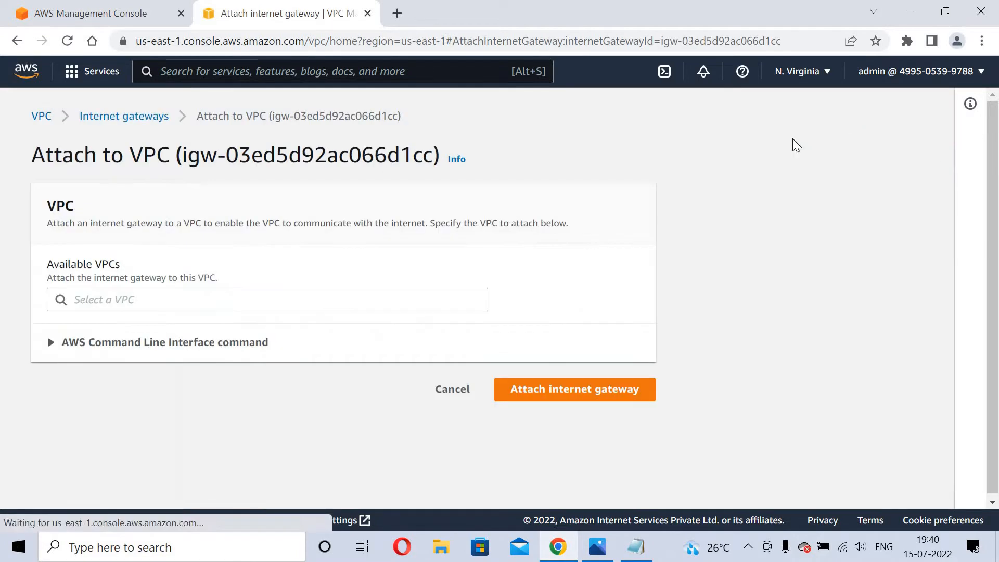
Attach the igw internet gateway to myvpc, then go to the route tables list.
left_click(180, 301)
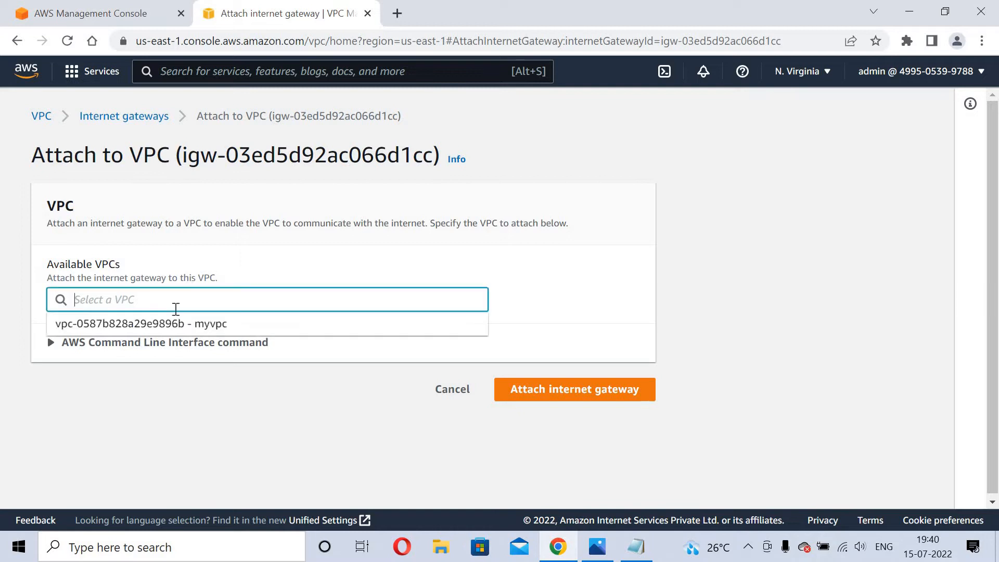
left_click(179, 323)
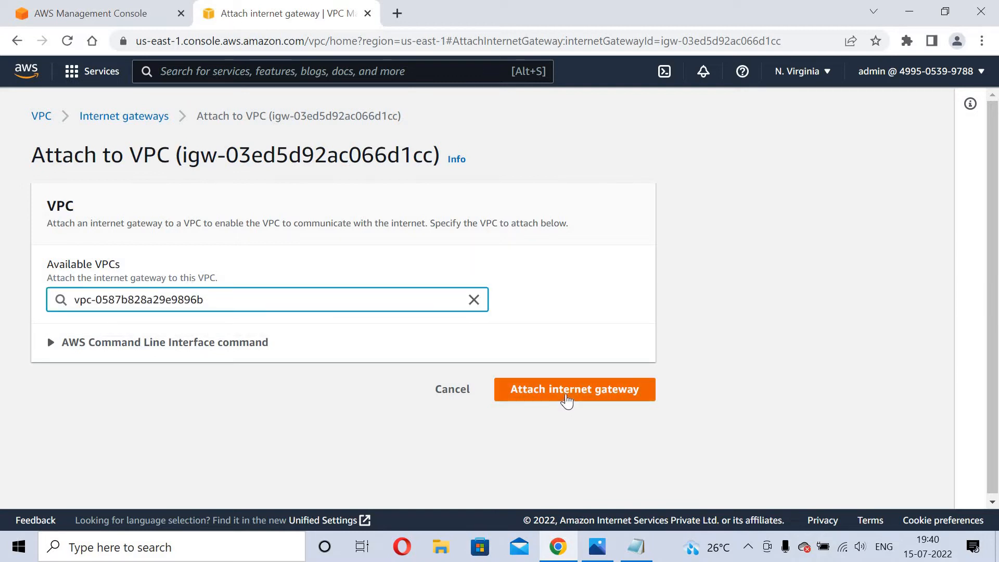
left_click(566, 399)
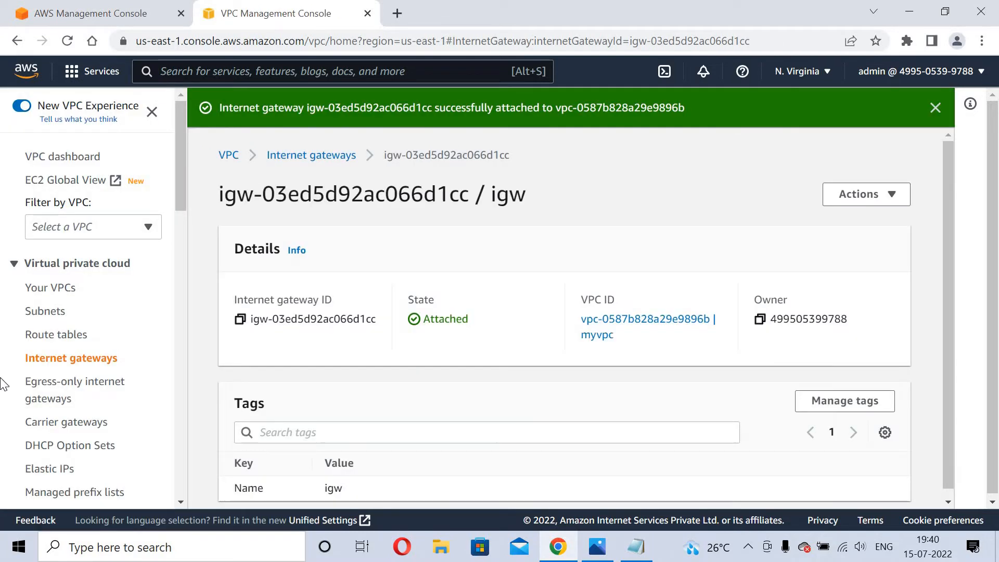
left_click(46, 345)
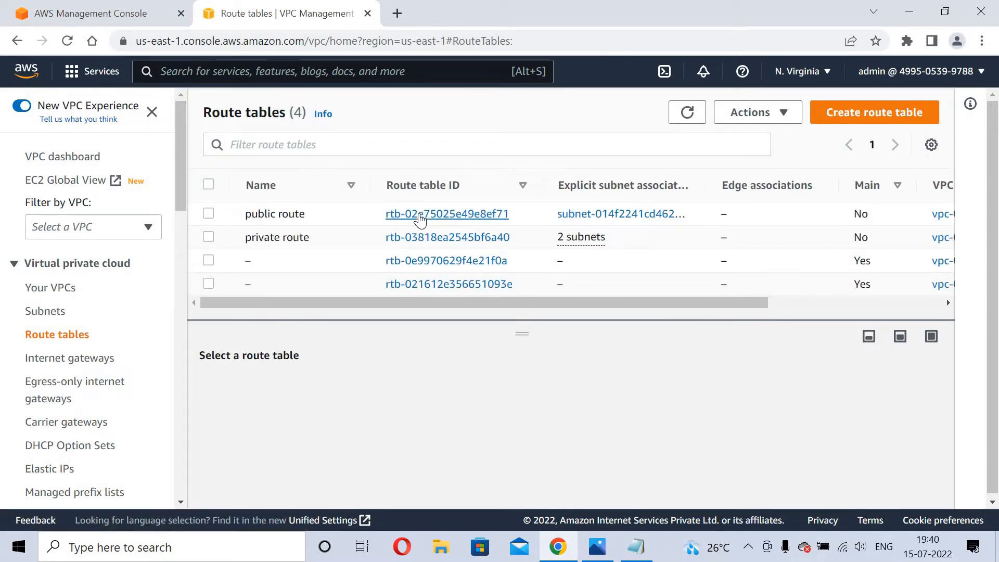
Add a 0.0.0.0/0 route to the public route table targeting internet gateway igw-03ed5d92ac066d1cc.
left_click(419, 216)
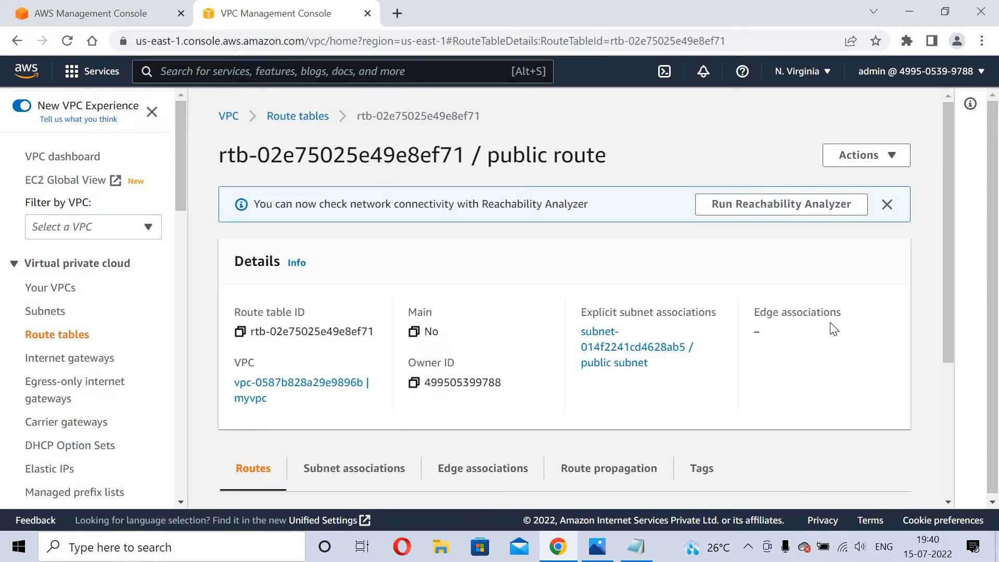
scroll(974, 445, "down", 4)
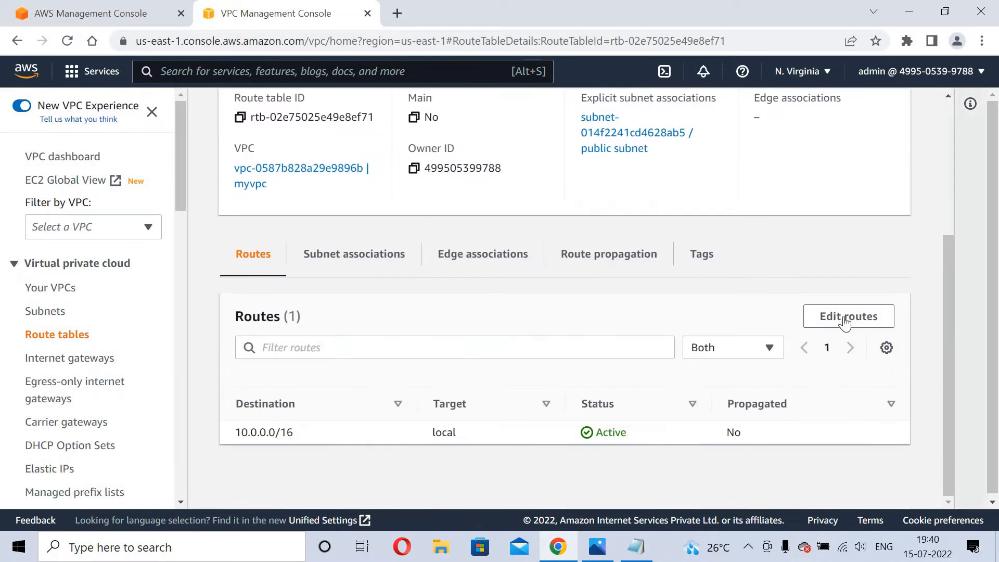
left_click(847, 317)
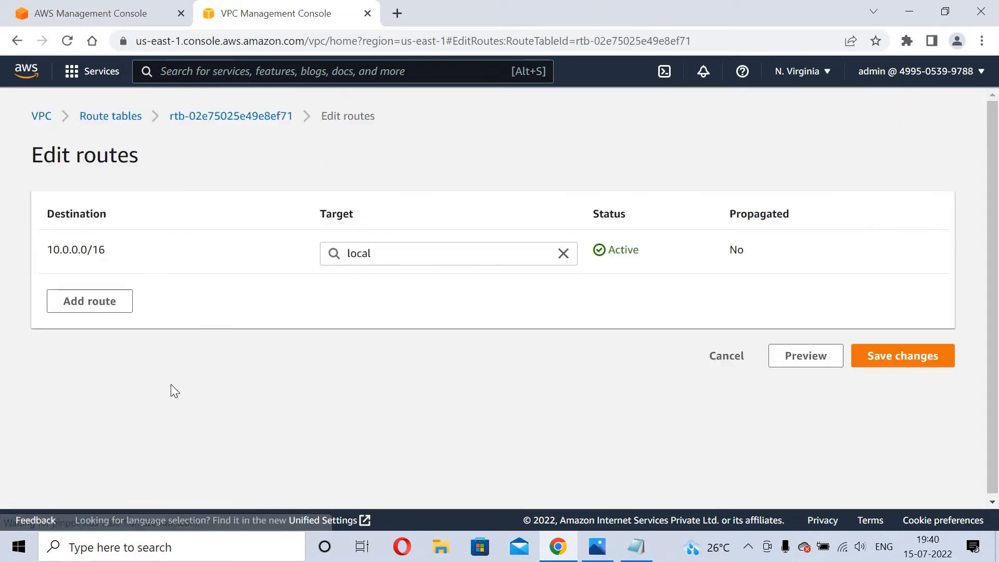
left_click(97, 301)
left_click(97, 298)
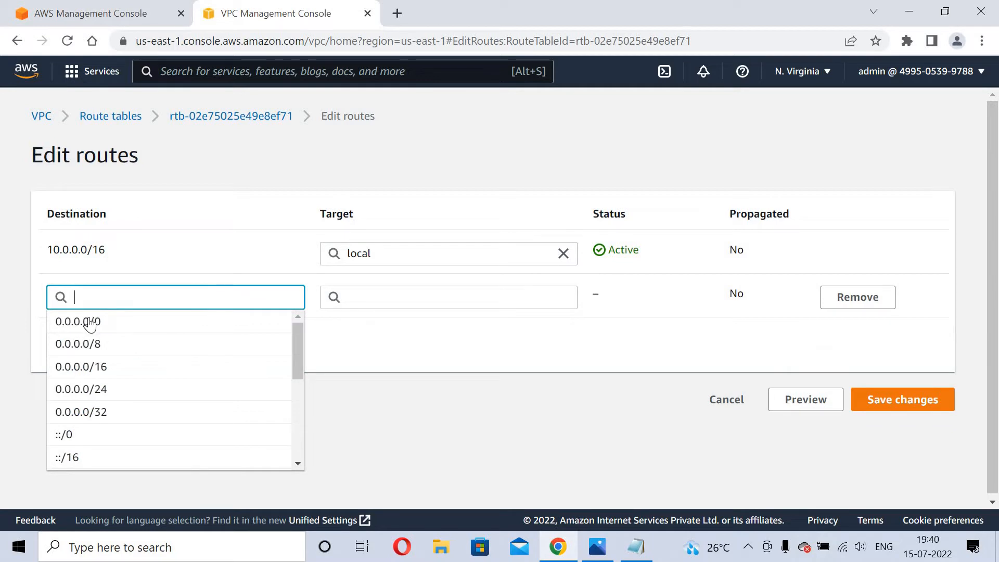
left_click(91, 321)
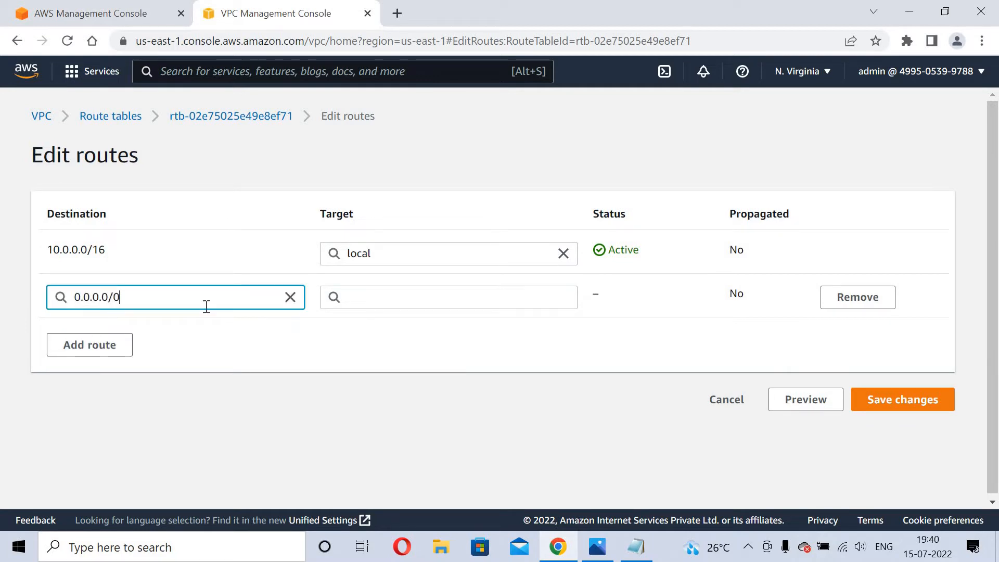
left_click(414, 295)
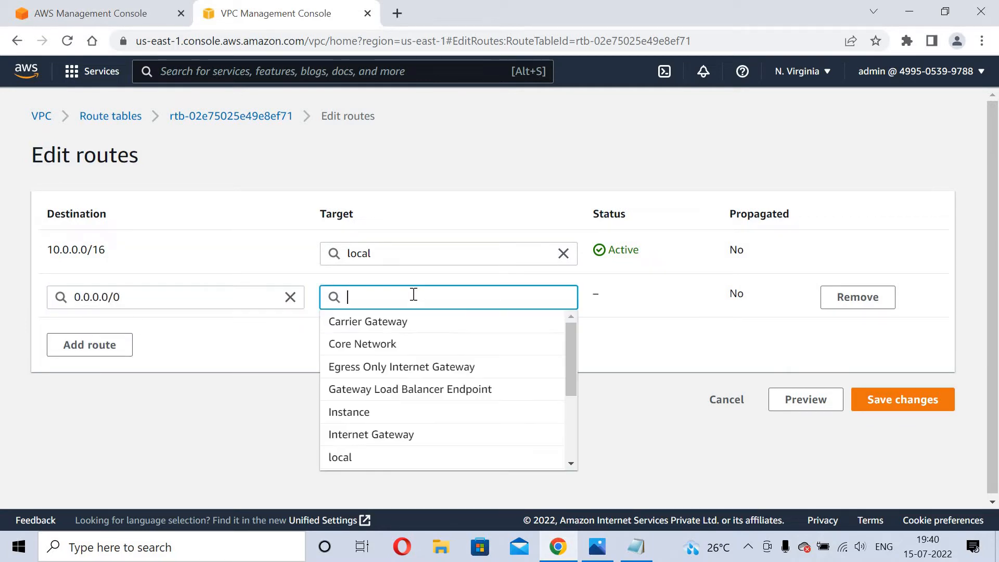
left_click(360, 436)
left_click(381, 324)
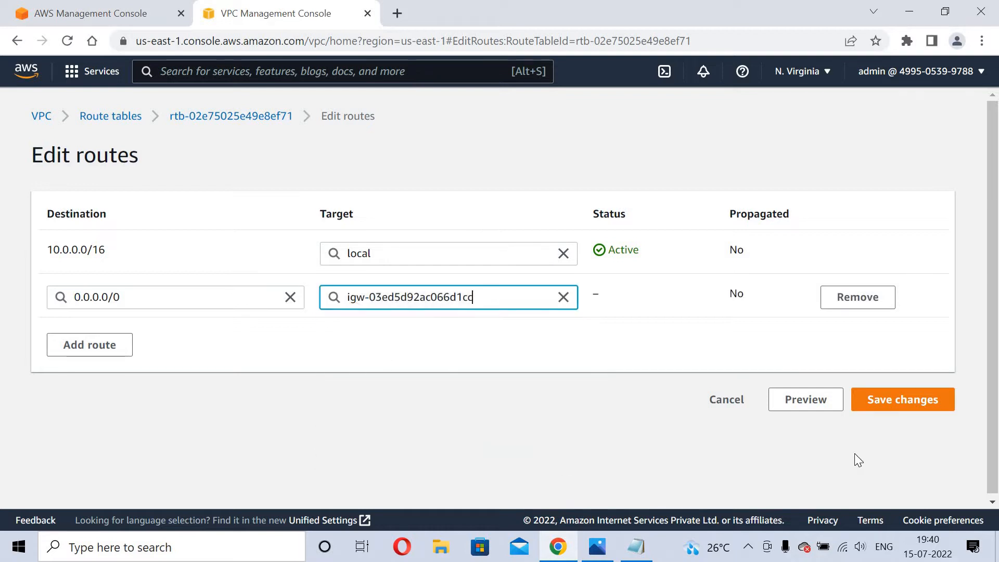
left_click(931, 406)
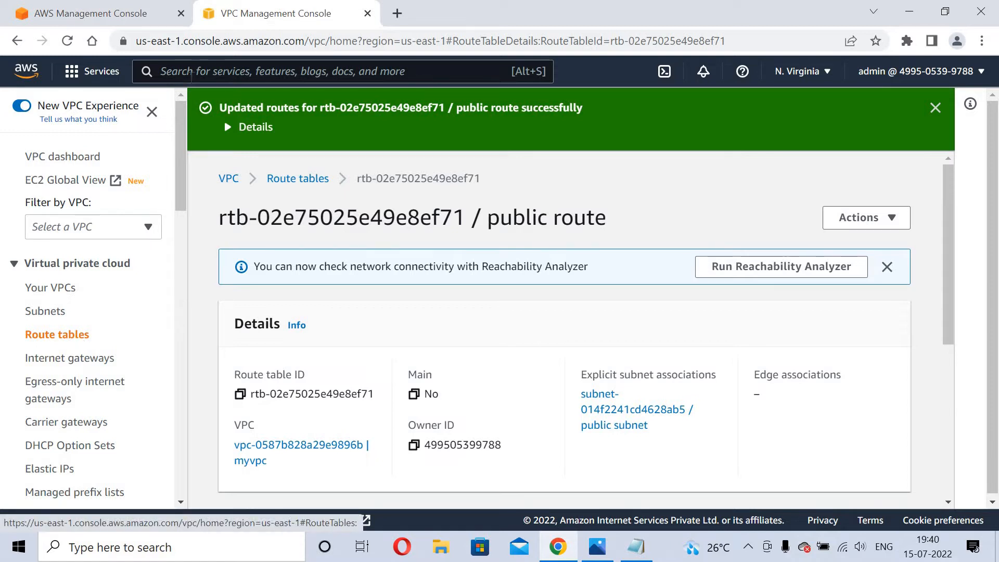
left_click(191, 76)
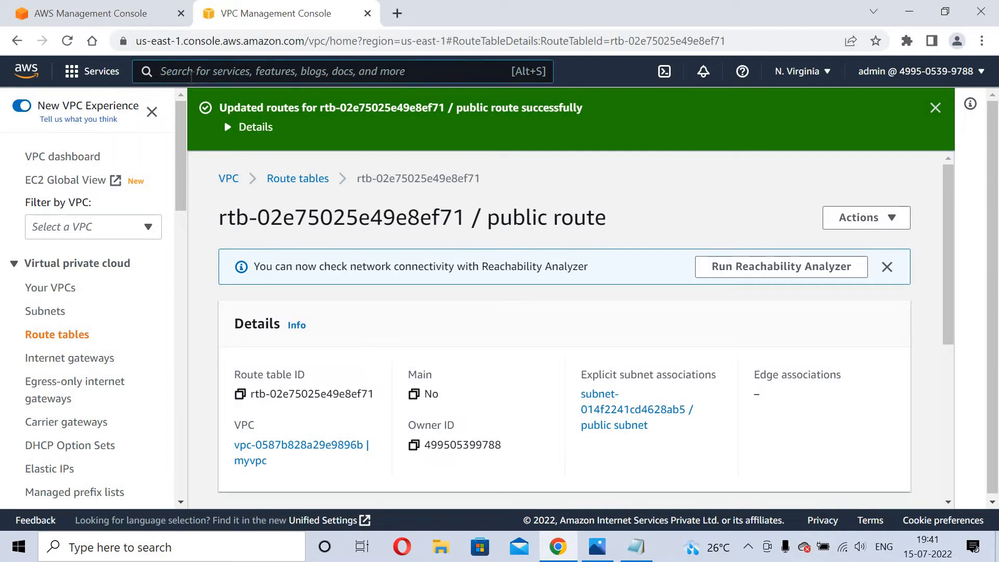
Search 'ec' and open the EC2 console in a new browser tab, switching to it once loaded.
type("ec2")
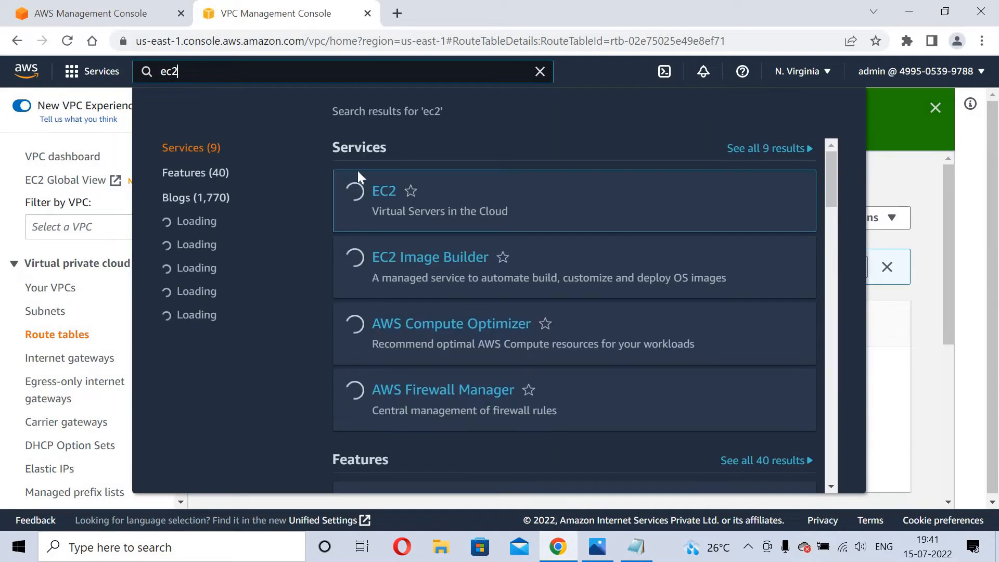
right_click(380, 193)
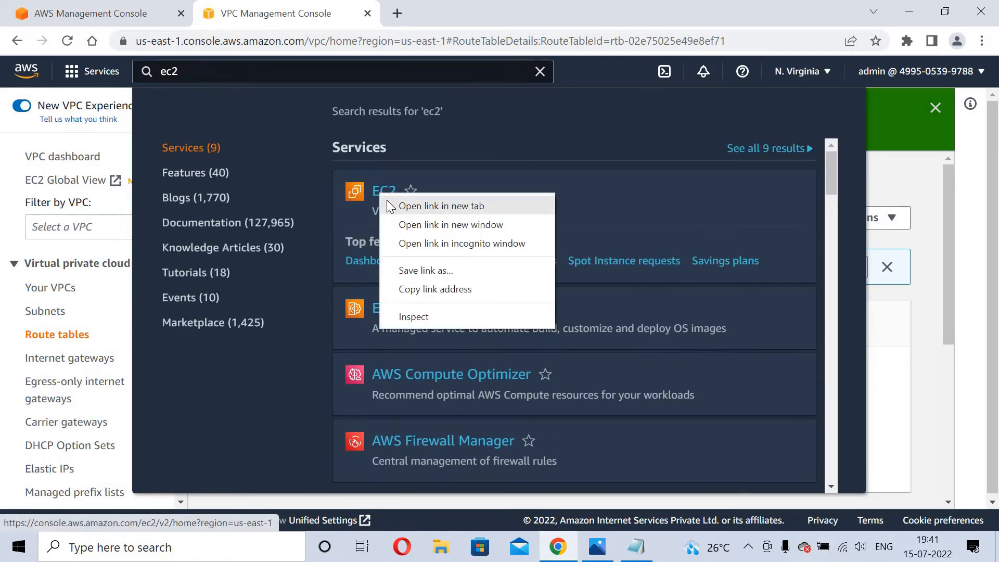
left_click(390, 206)
left_click(421, 8)
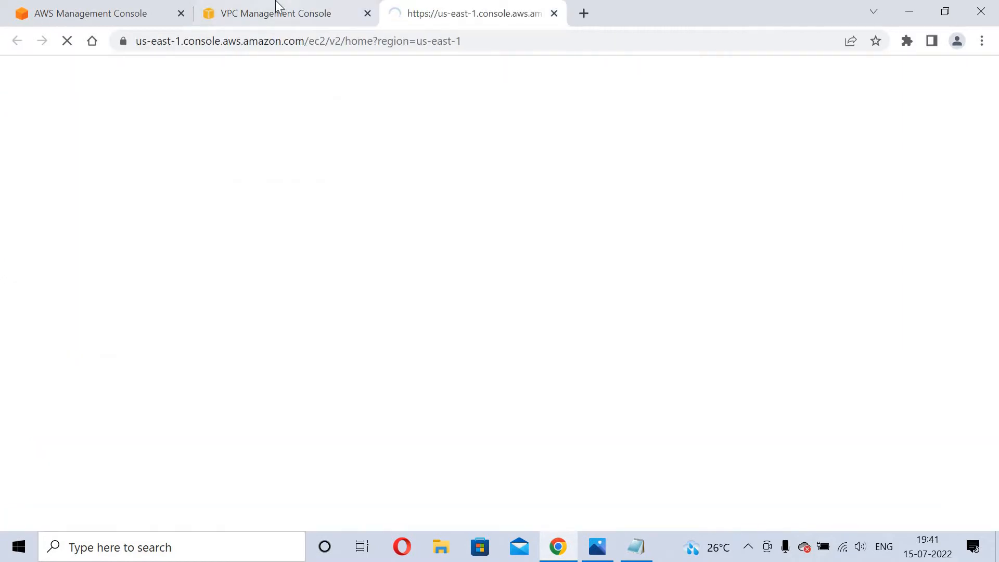
left_click(279, 8)
left_click(519, 7)
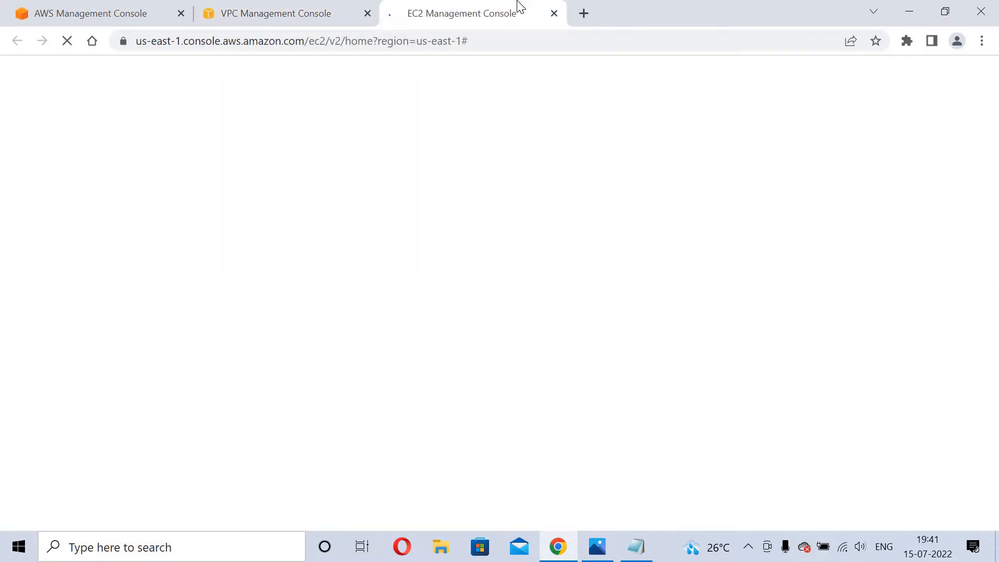
left_click(232, 6)
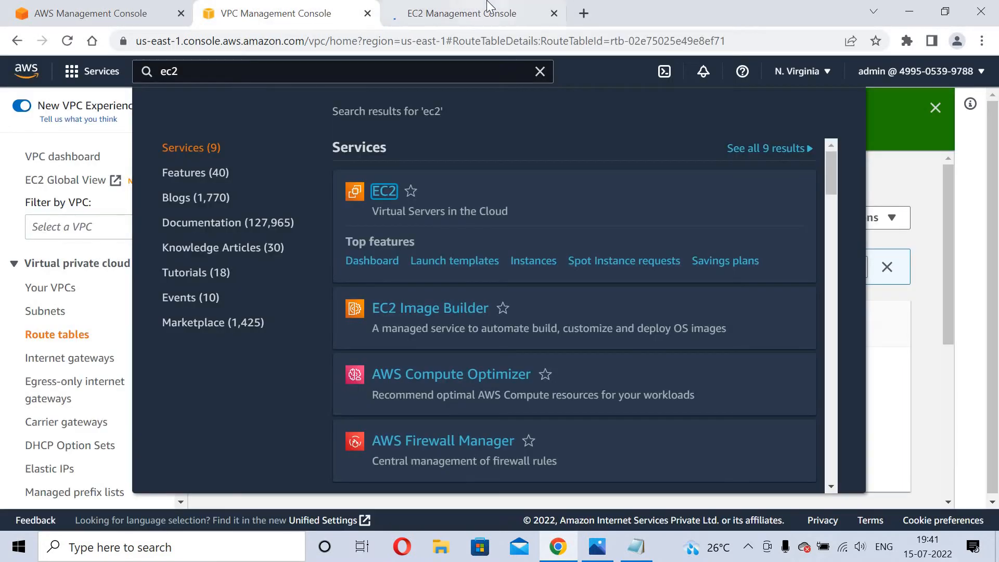
left_click(490, 6)
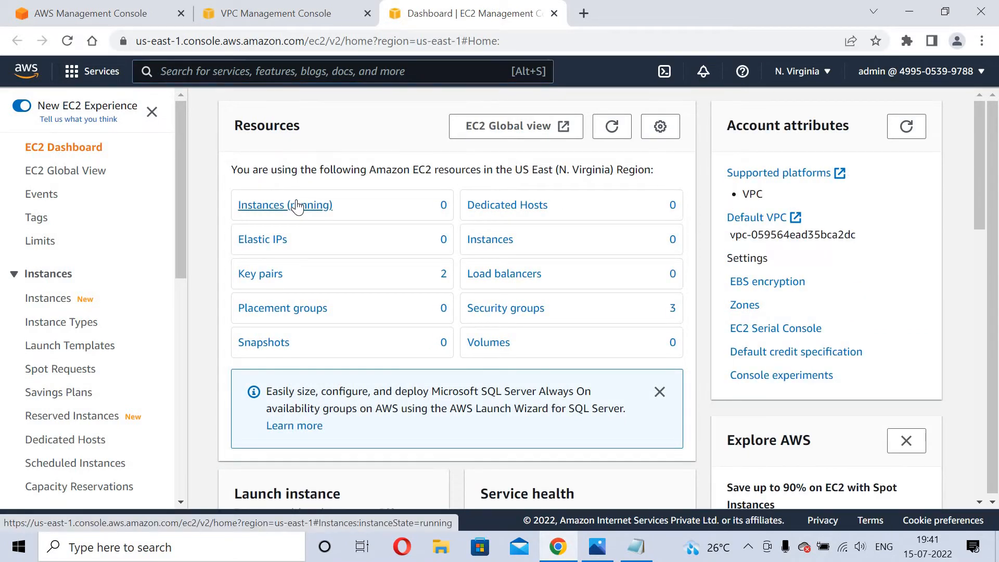
Launch a new instance in the classic wizard using the Amazon Linux 2 AMI and t2.micro.
left_click(297, 205)
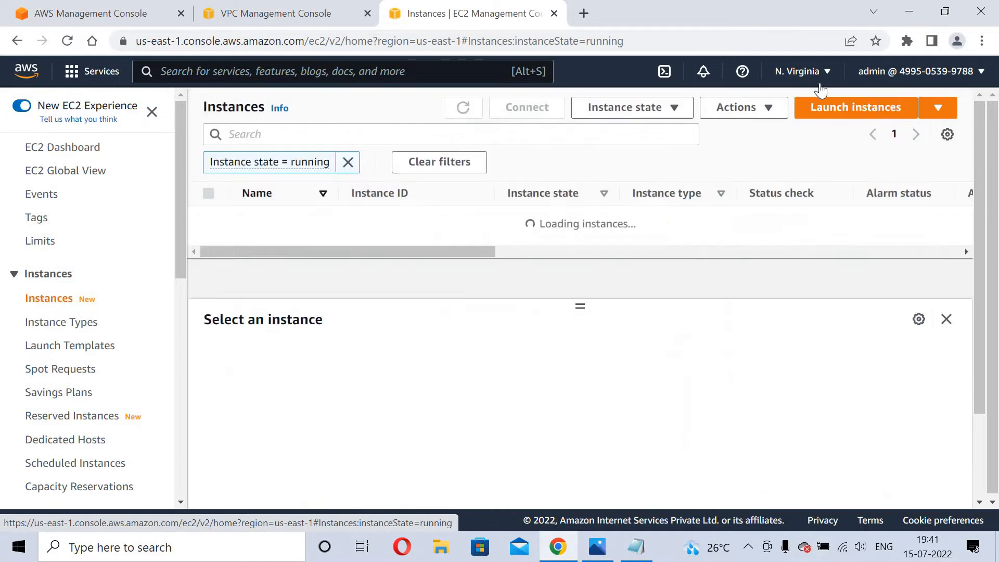
left_click(874, 109)
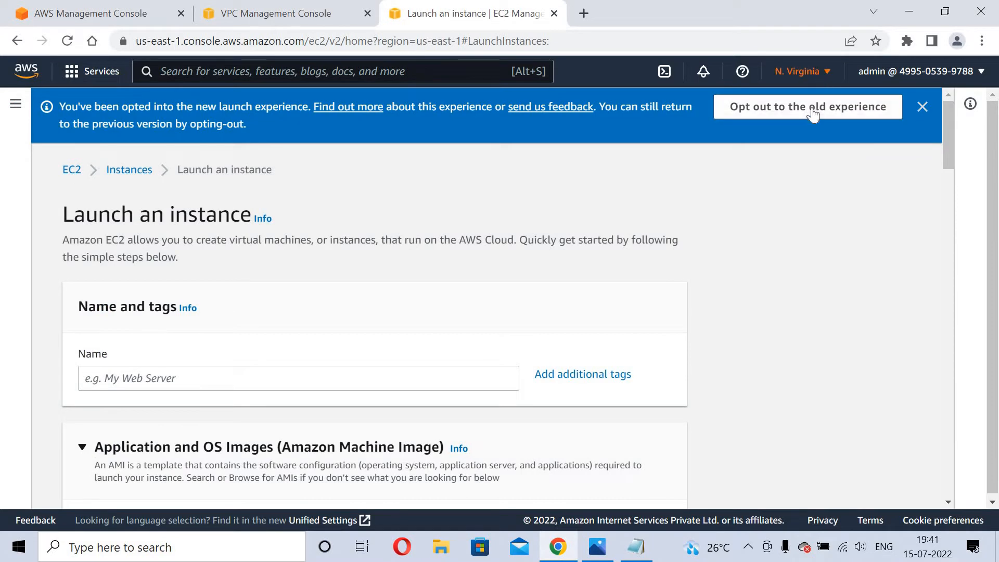
left_click(813, 109)
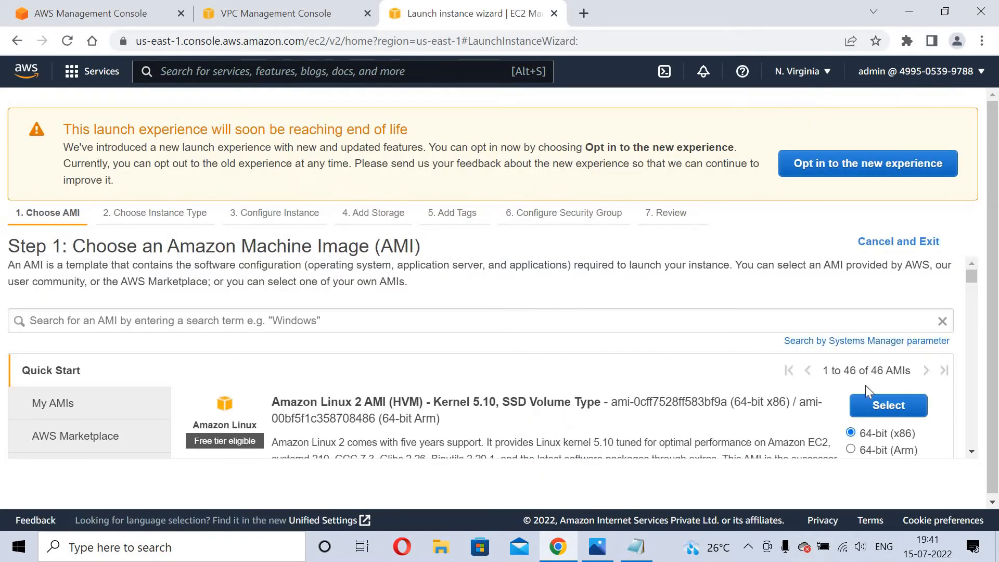
left_click(880, 413)
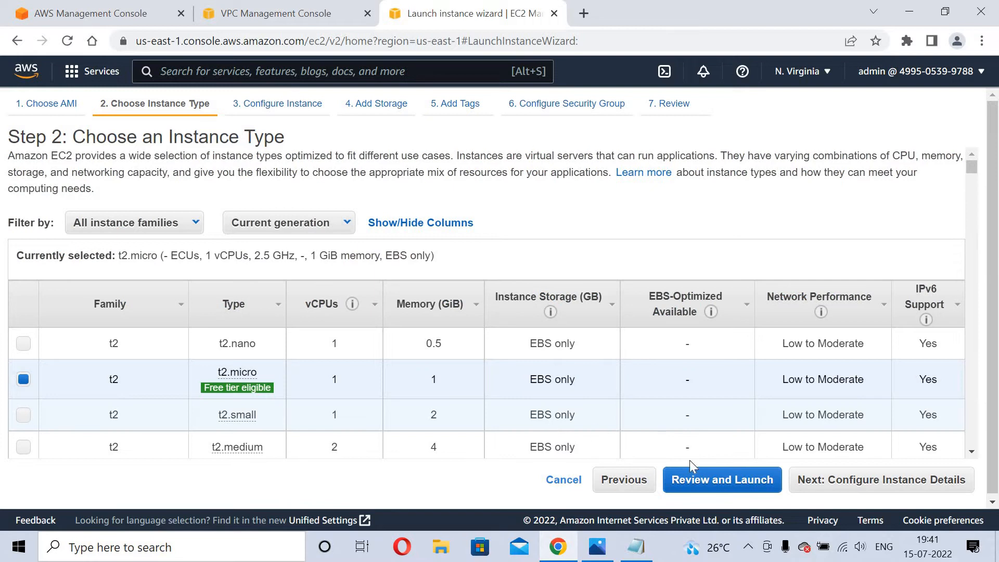
left_click(827, 488)
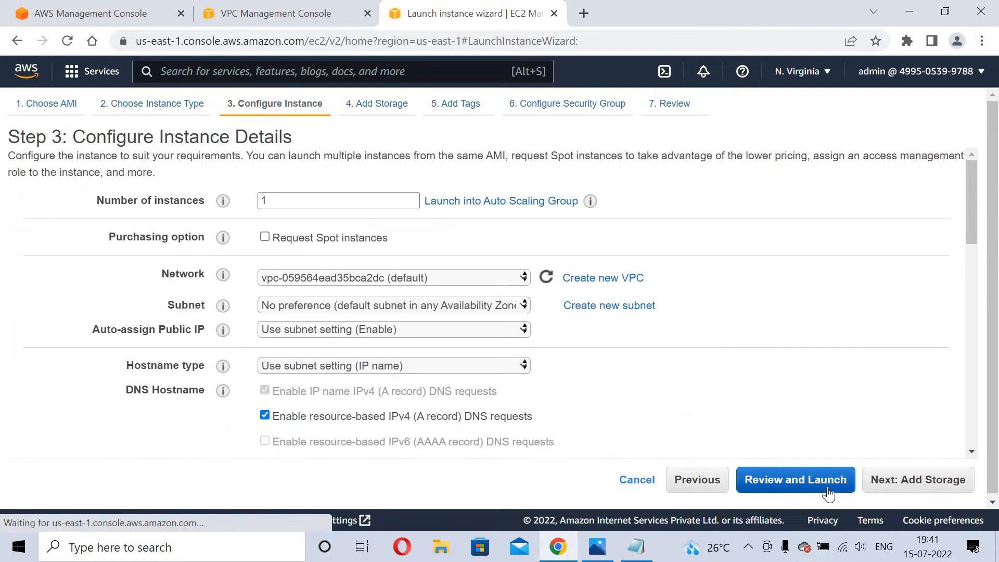
Place the instance in myvpc's public subnet with auto-assign public IP set to Enable.
left_click(424, 275)
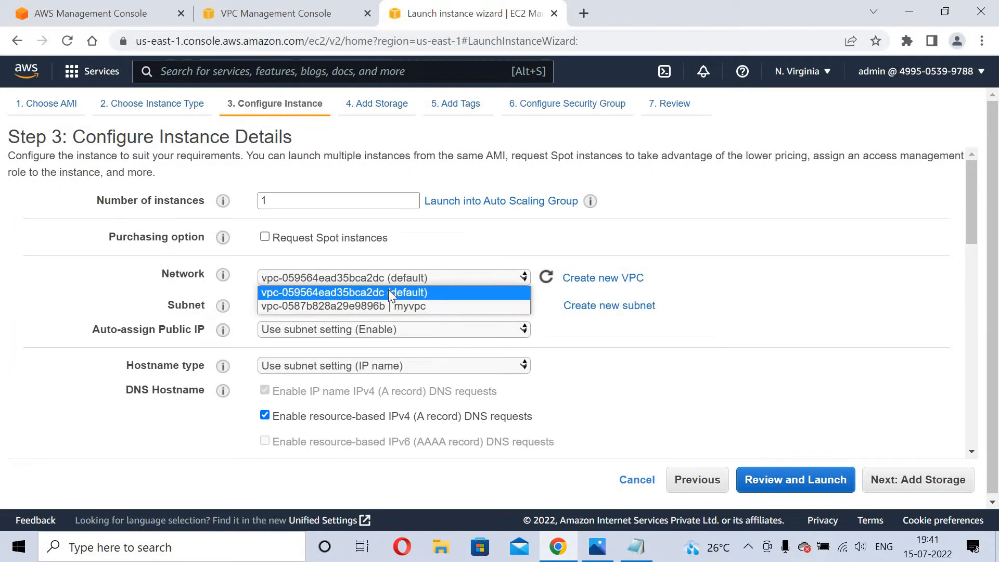
left_click(386, 304)
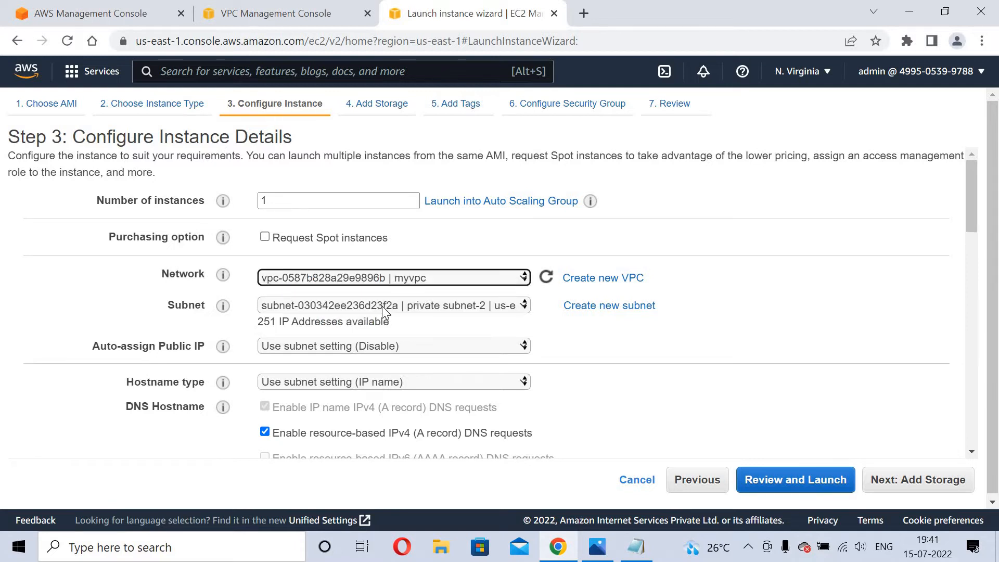
left_click(382, 306)
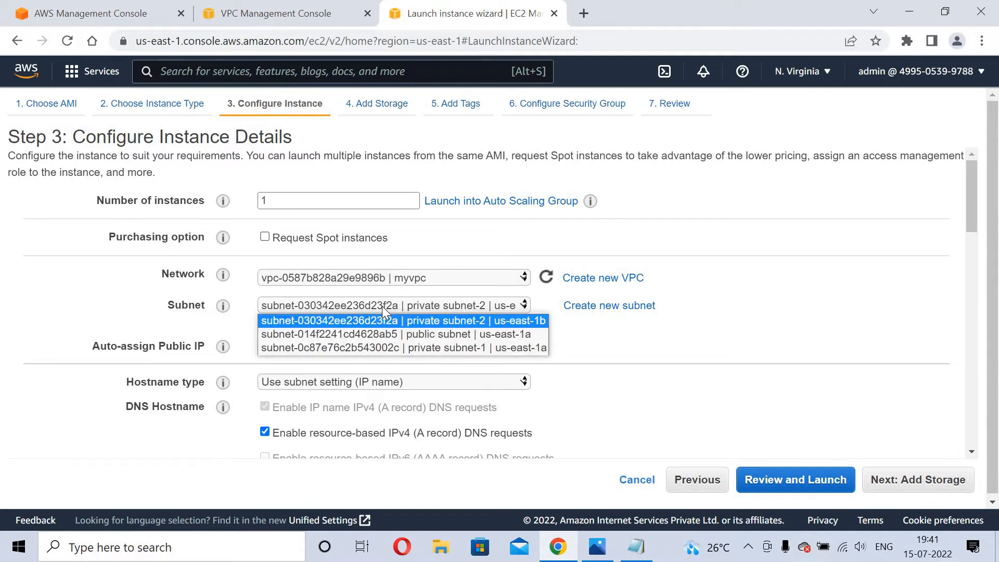
left_click(391, 333)
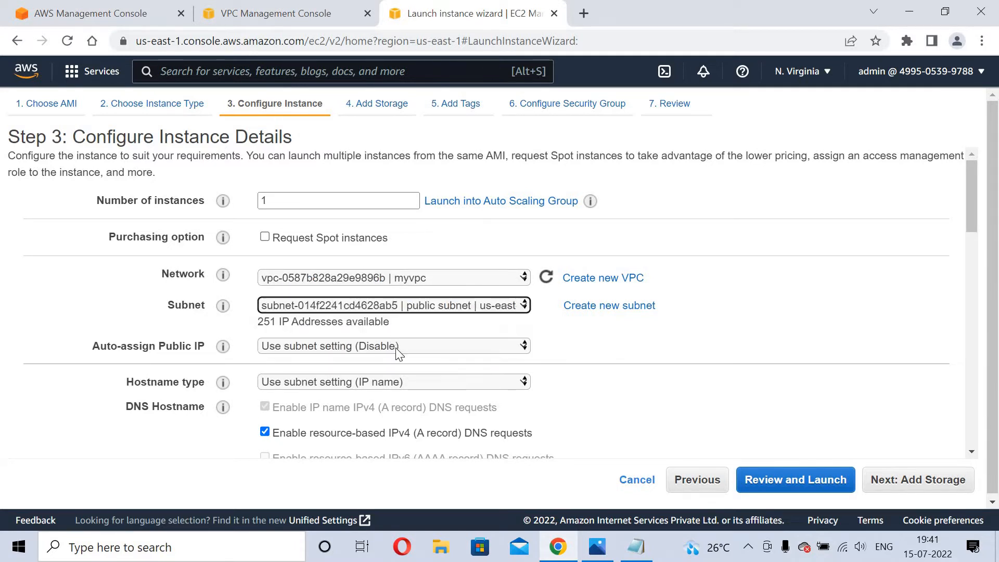
left_click(396, 346)
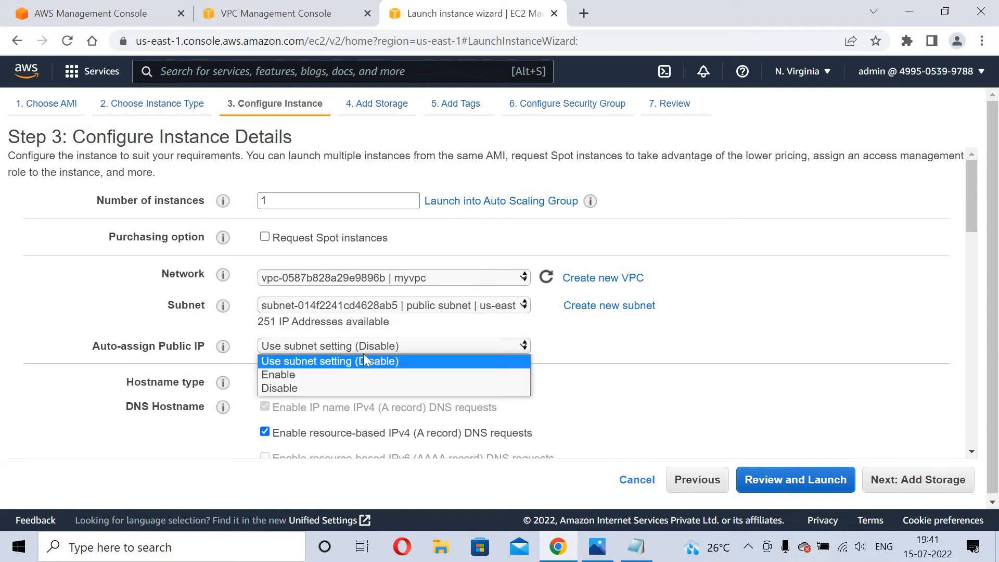
left_click(262, 375)
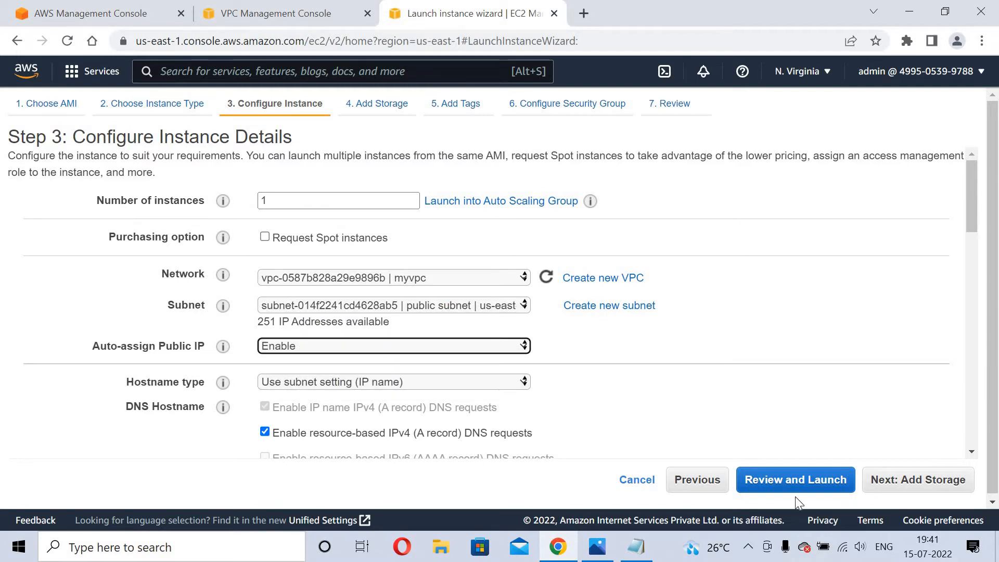
left_click(913, 492)
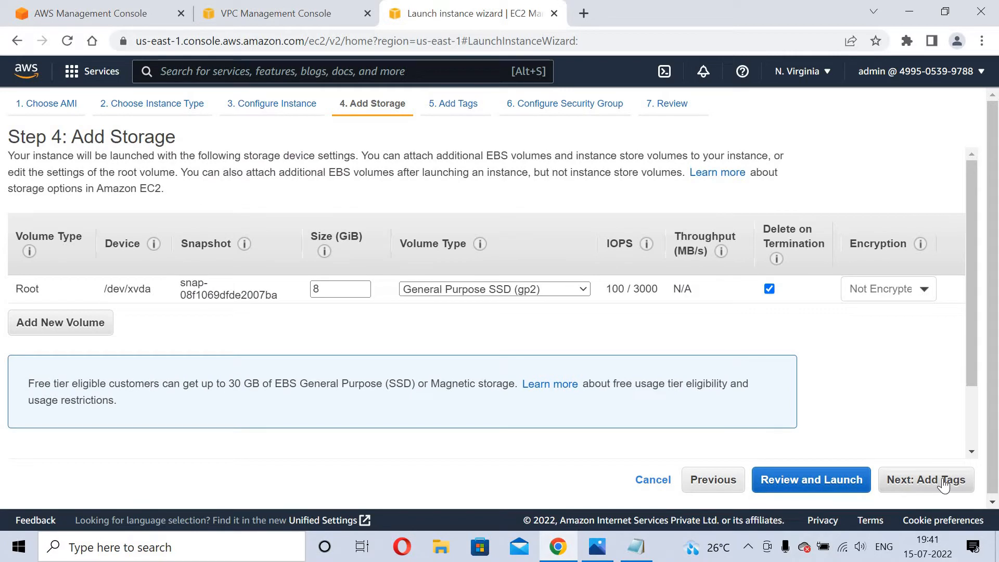
Tag the instance with key 'Name' and value 'myec2instances'.
left_click(943, 481)
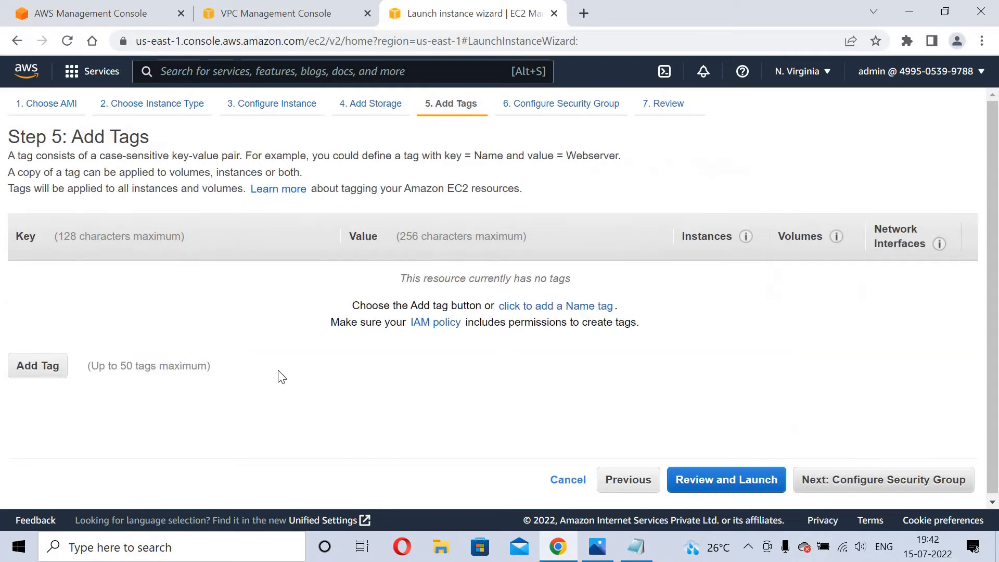
left_click(52, 372)
type("Name")
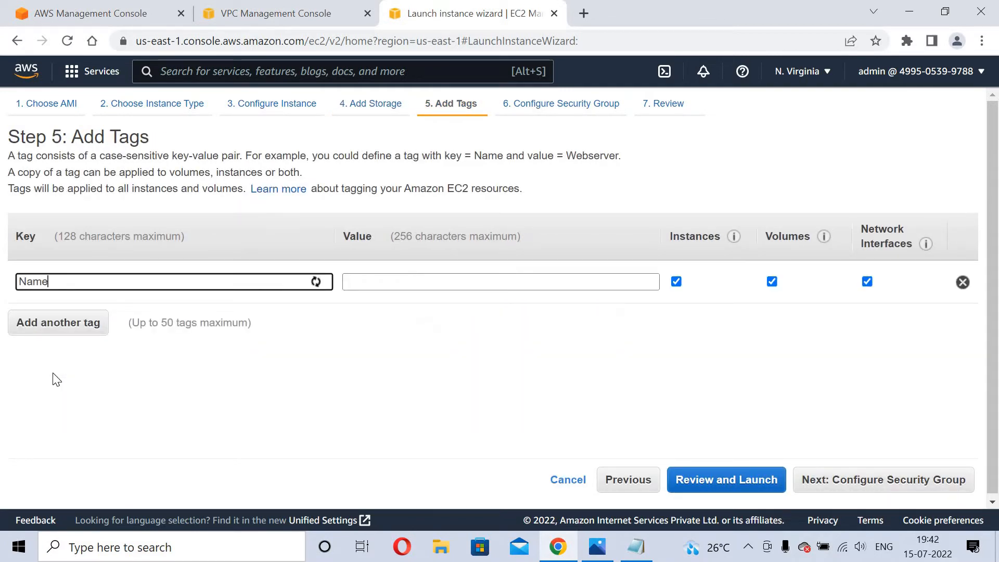
key("Tab")
type("m")
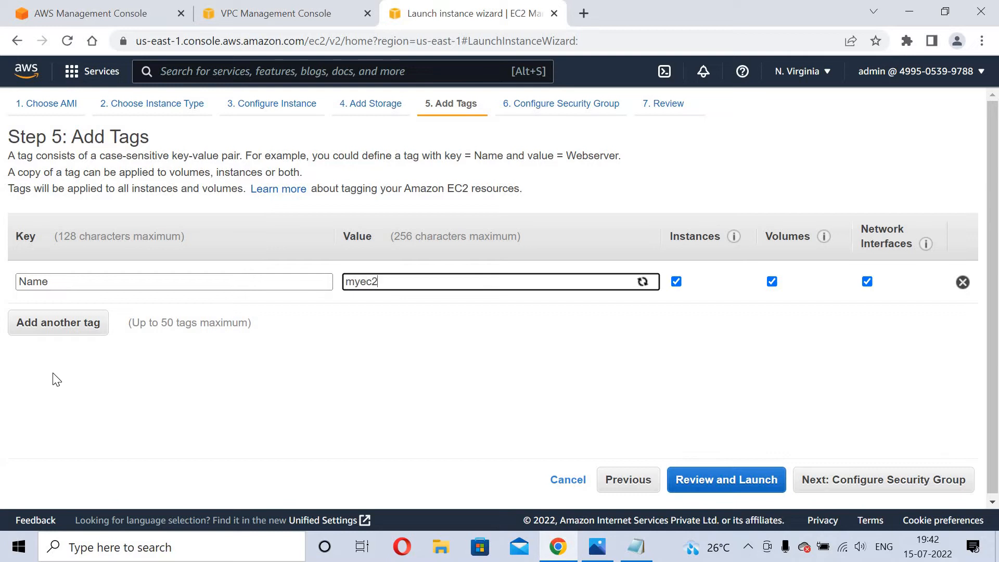
type("yec2instances")
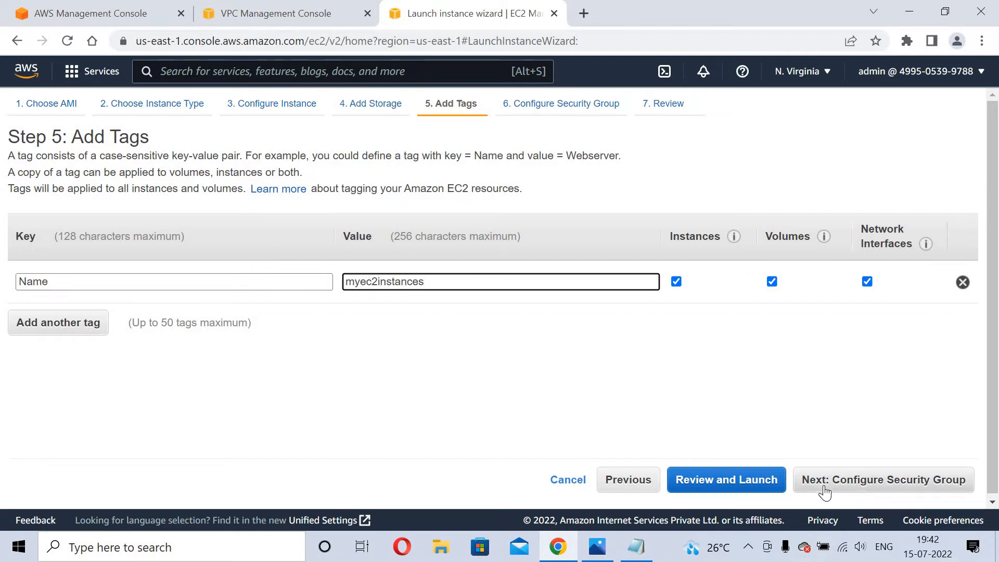
left_click(825, 480)
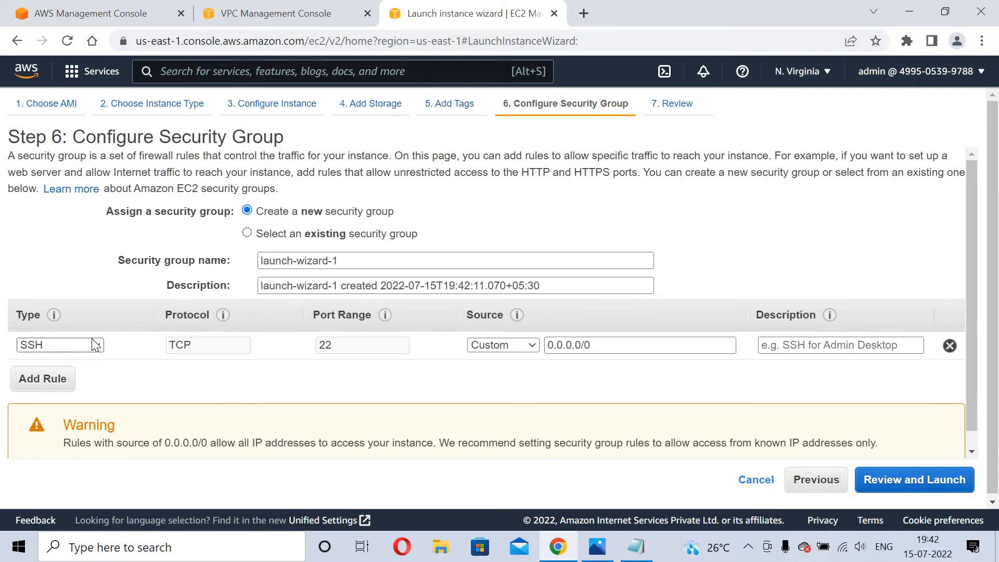
Add a MYSQL/Aurora inbound rule on port 3306 from 0.0.0.0/0, then go to the launch review.
left_click(46, 379)
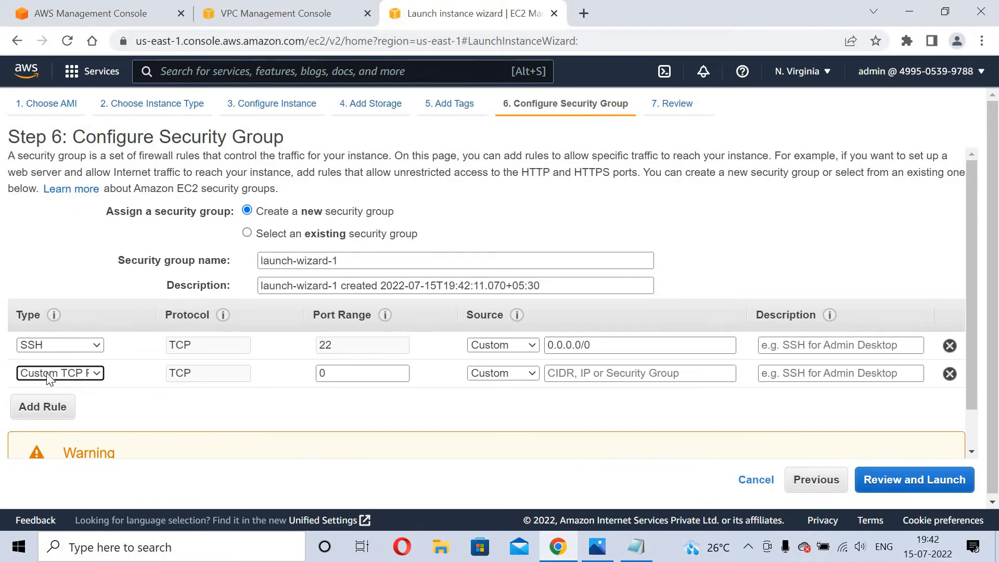
left_click(46, 373)
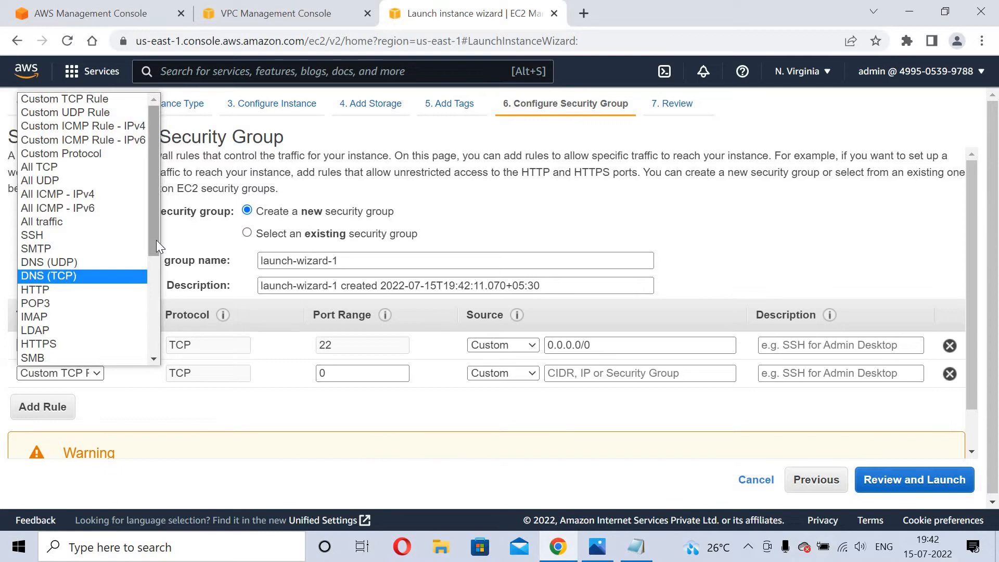
left_click_drag(157, 239, 156, 336)
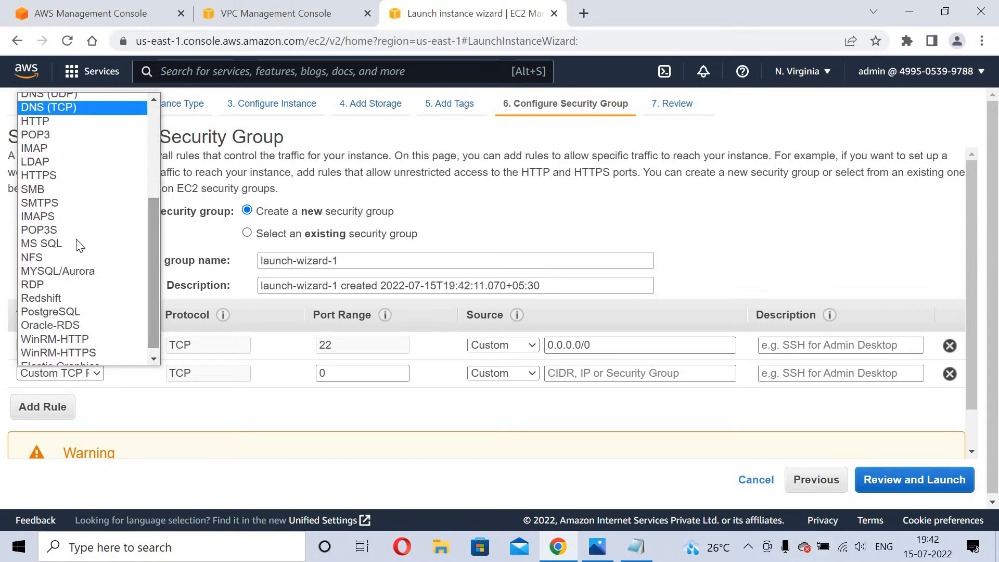
left_click(73, 271)
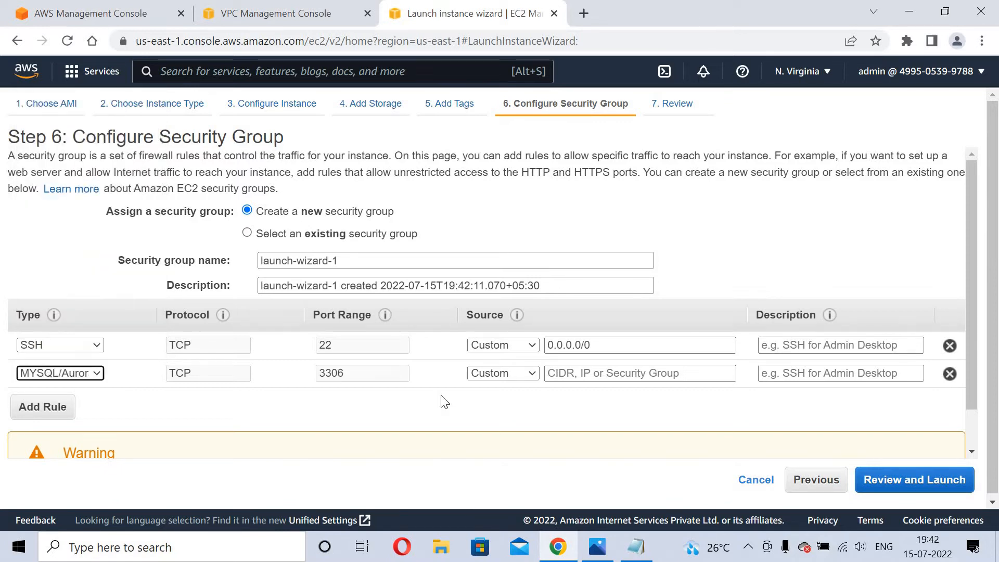
left_click(639, 376)
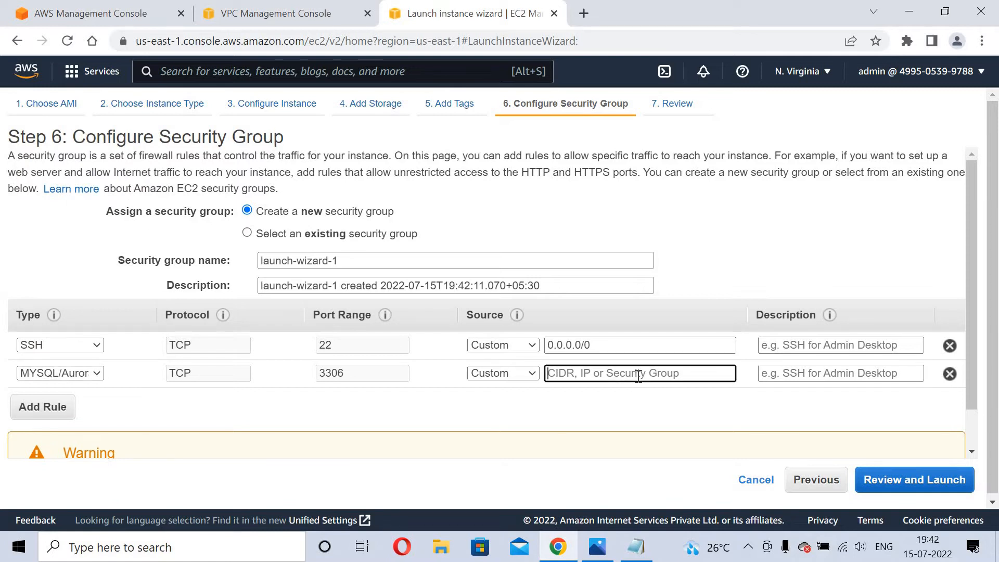
type("0")
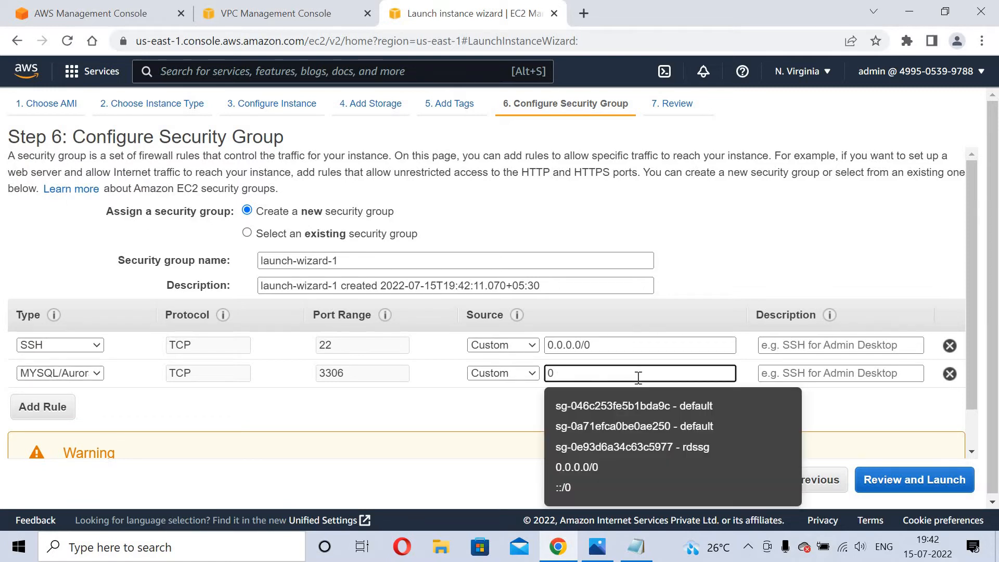
type(".0")
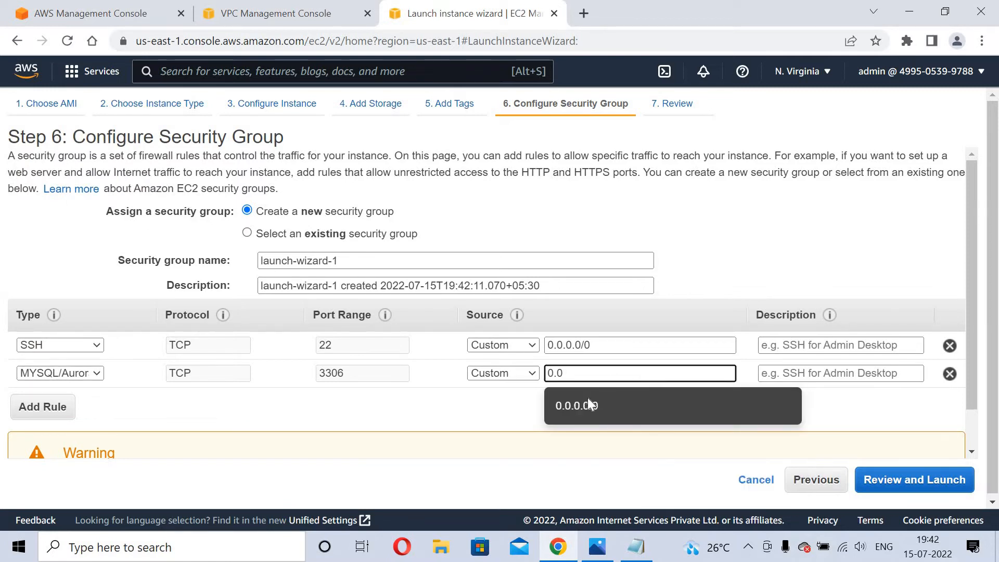
left_click(590, 407)
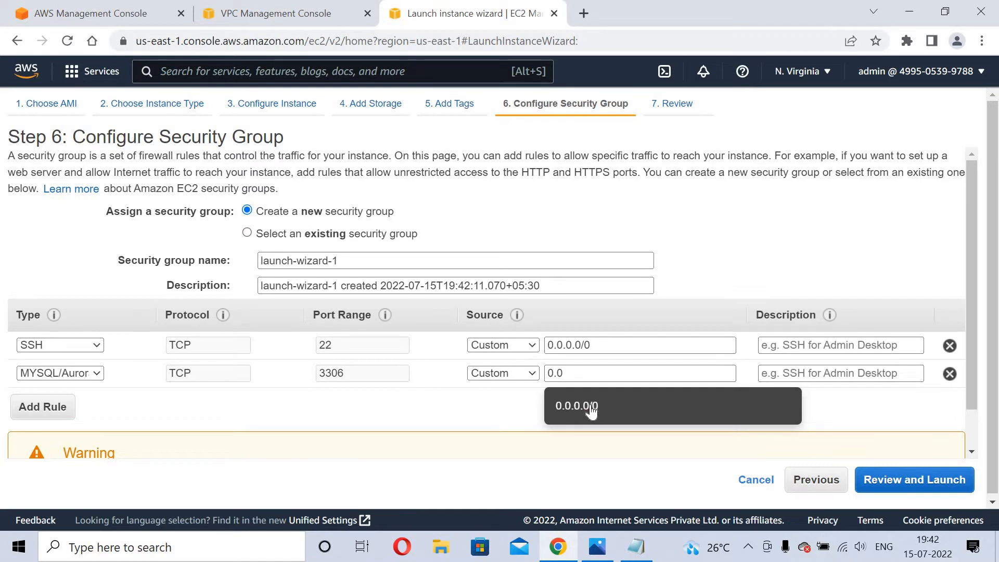
left_click(944, 481)
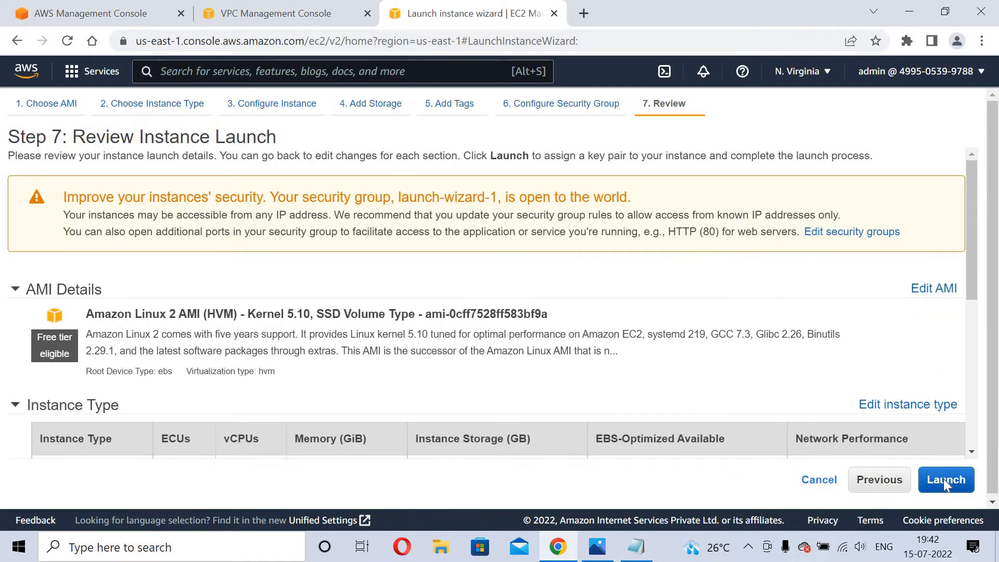
Launch the instance with the existing public-key key pair and view it in the instances list.
left_click(944, 479)
left_click(353, 352)
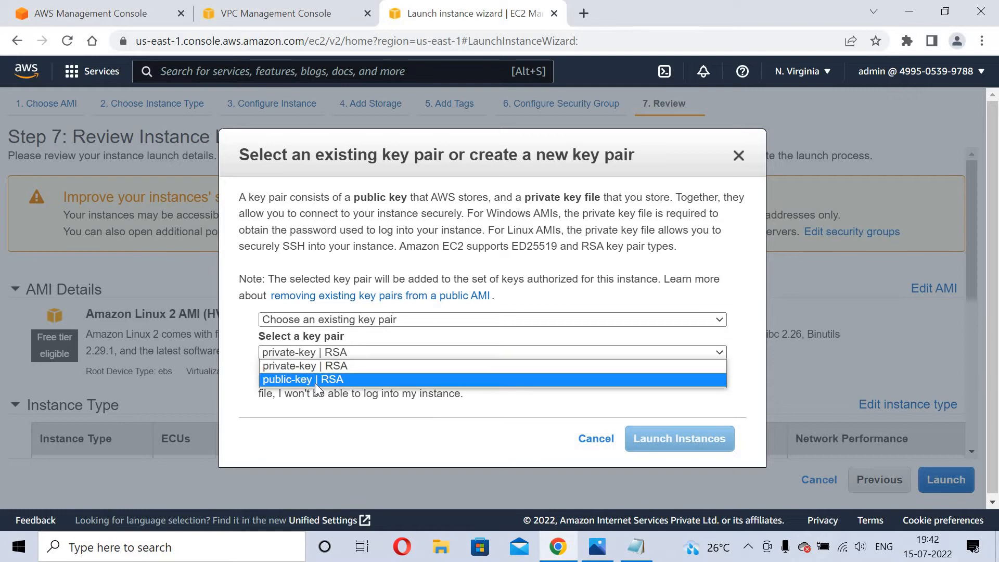
left_click(315, 382)
left_click(272, 380)
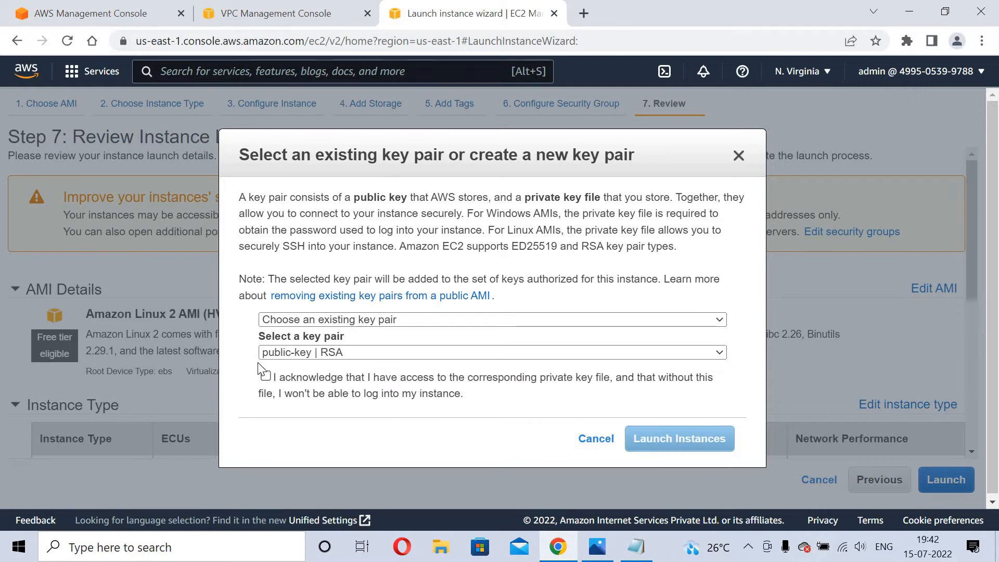
left_click(266, 378)
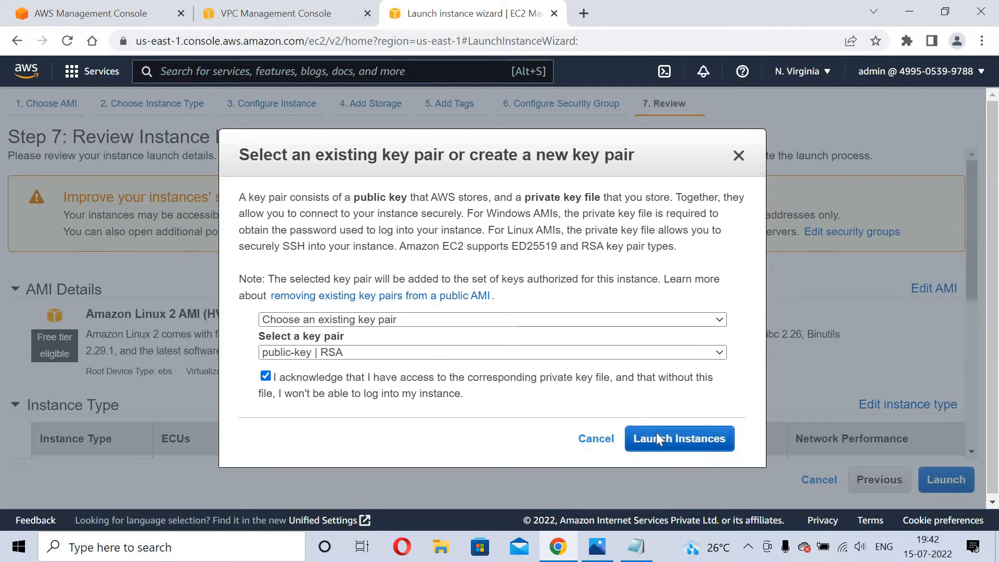
left_click(657, 437)
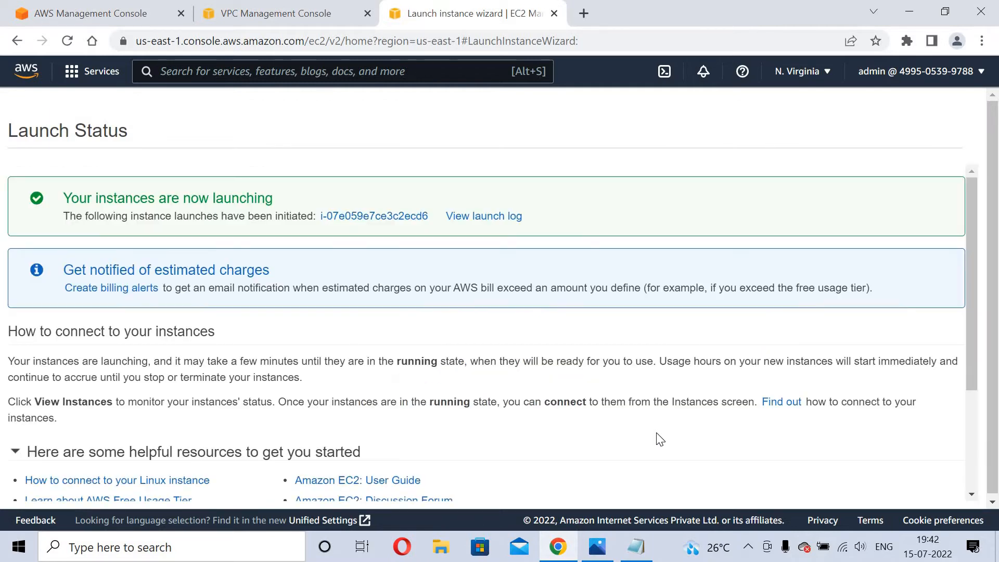
left_click(367, 218)
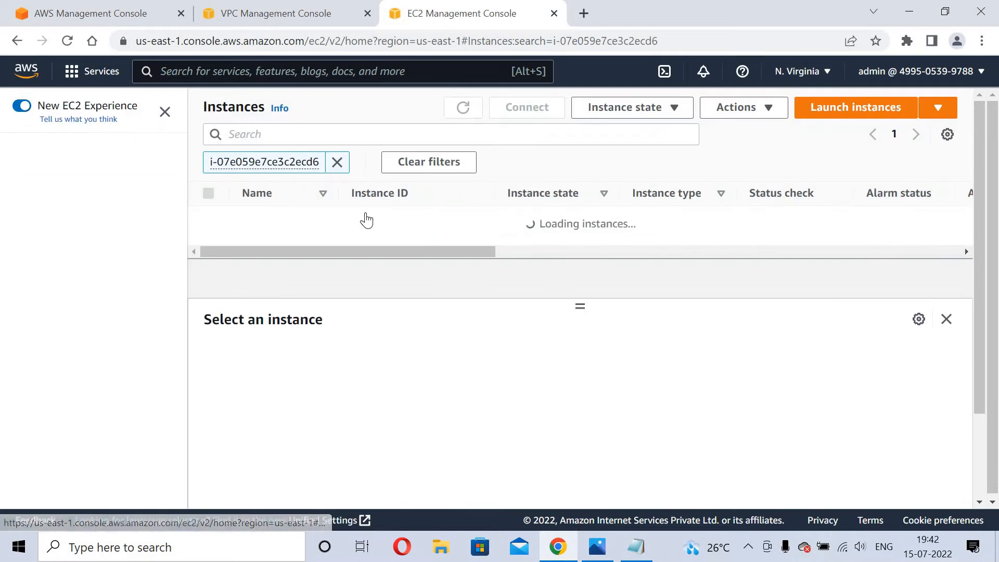
Refresh the instance status, then open RDS from the 'rds' search results in a new tab.
left_click(463, 118)
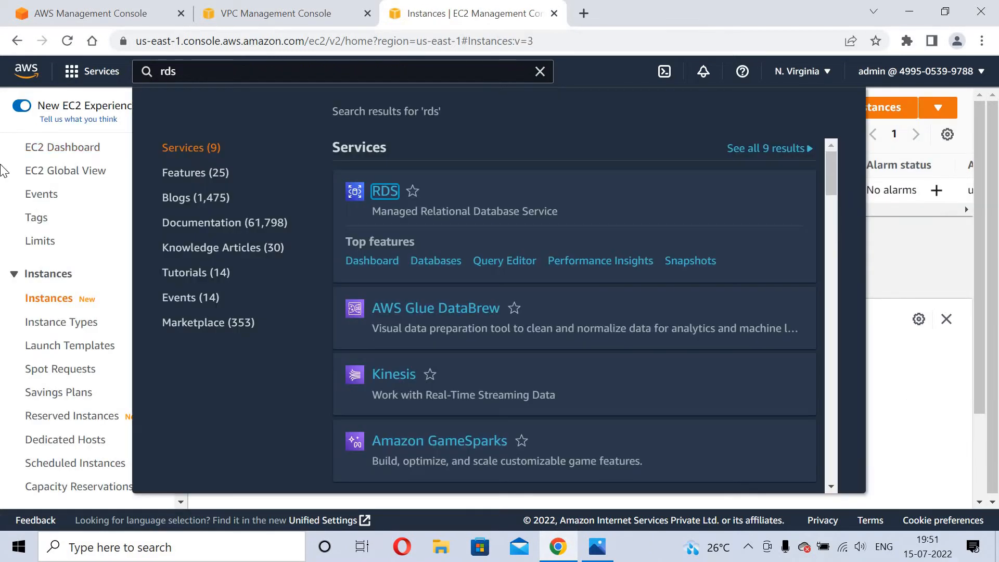
key("Escape")
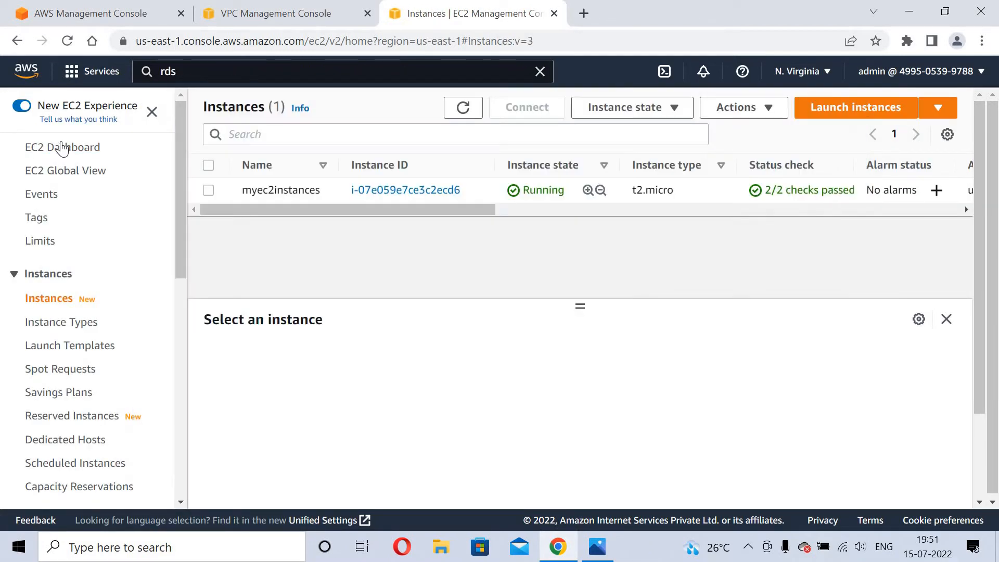
left_click(228, 71)
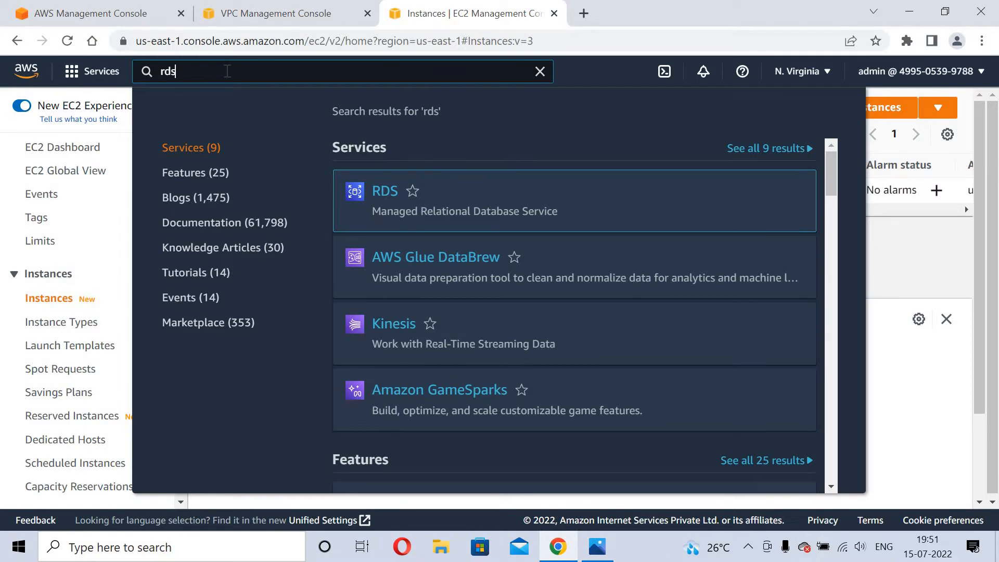
right_click(383, 194)
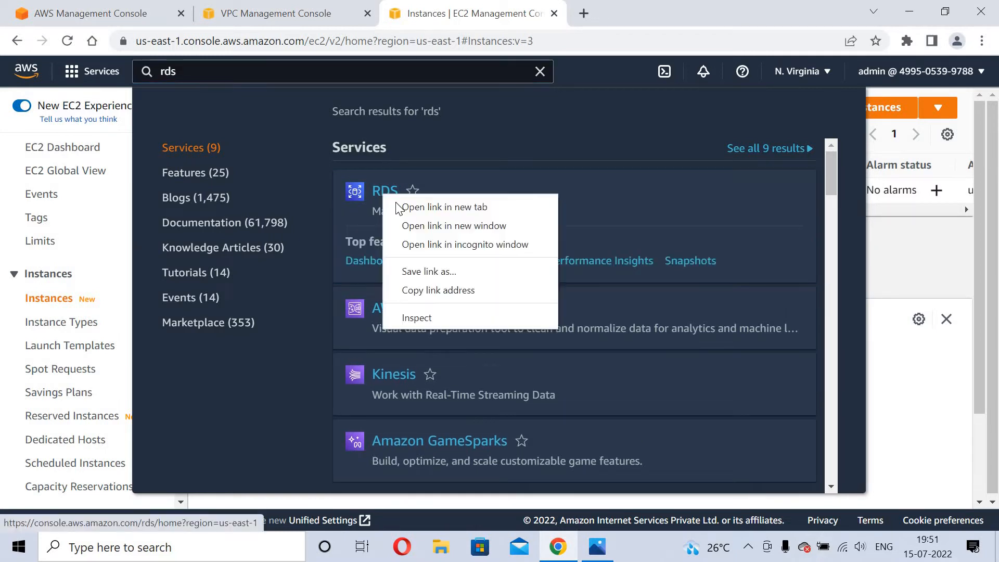
left_click(397, 207)
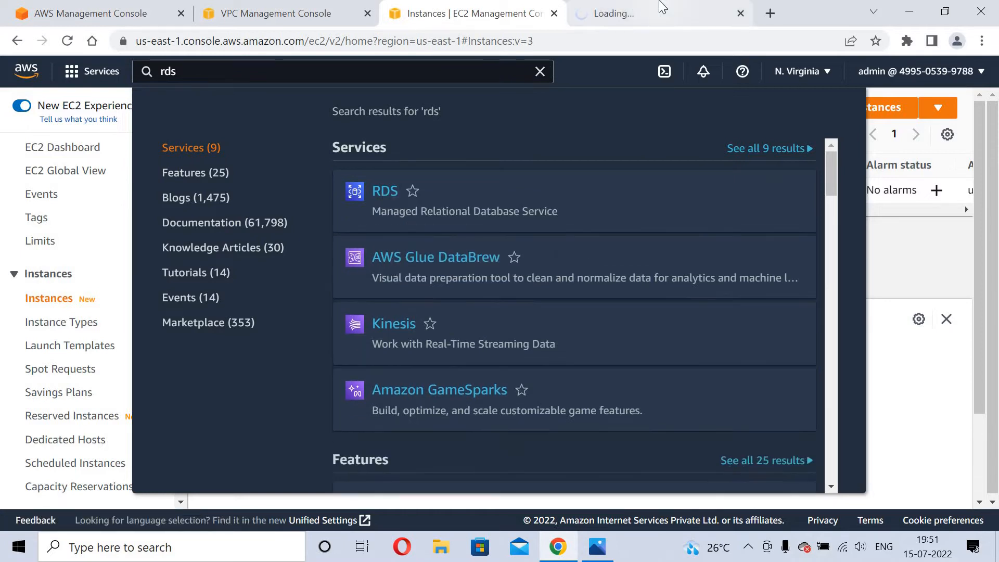
left_click(662, 7)
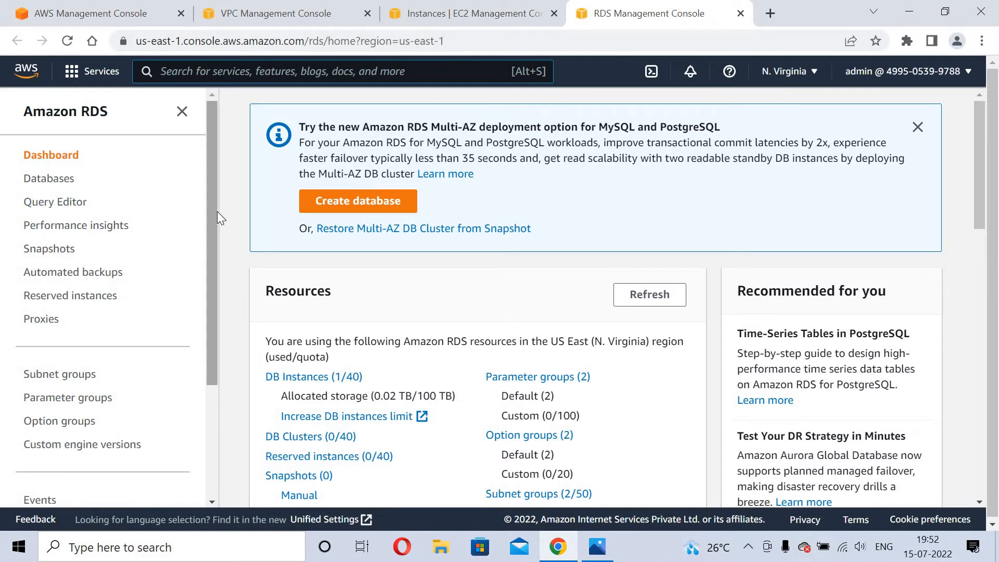
Scroll down the RDS sidebar and open the DB subnet groups list.
scroll(215, 269, "down", 2)
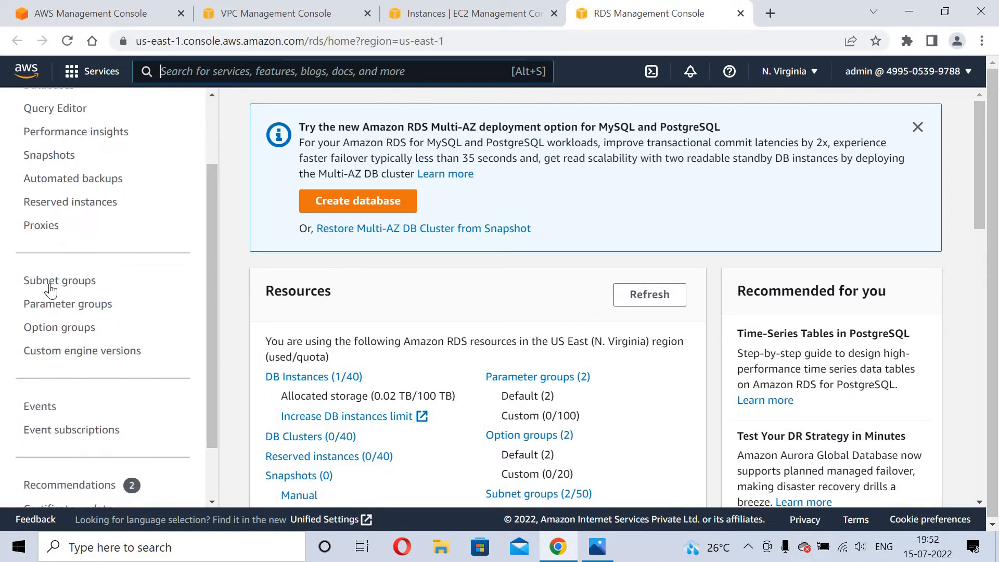
left_click(50, 285)
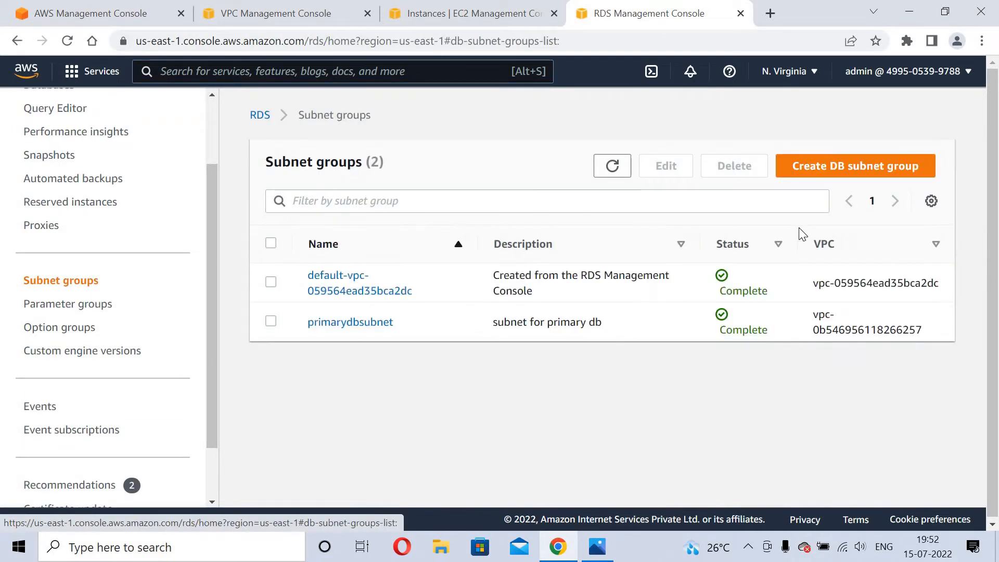
Start a new DB subnet group named mydbsubnets.
left_click(847, 178)
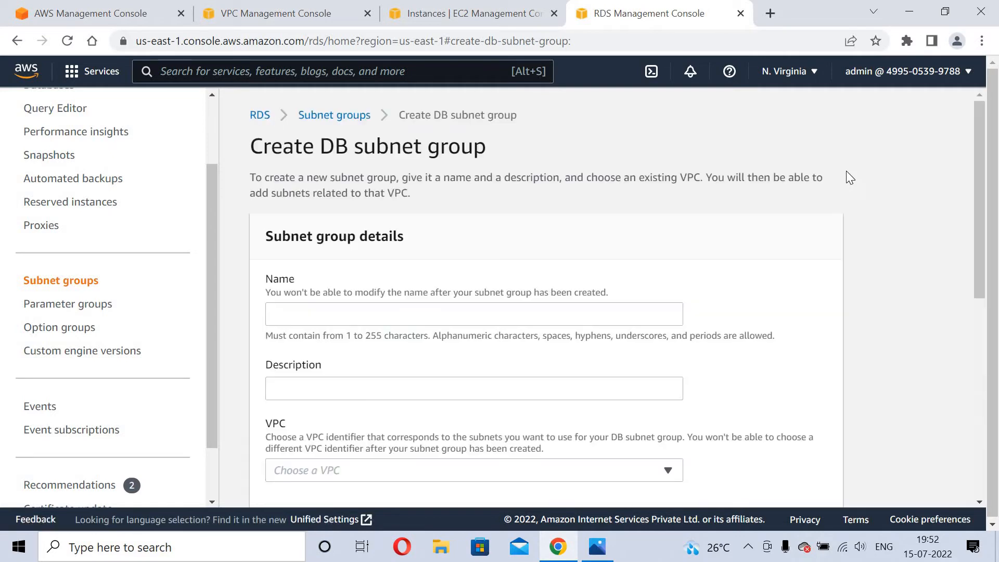
left_click(301, 309)
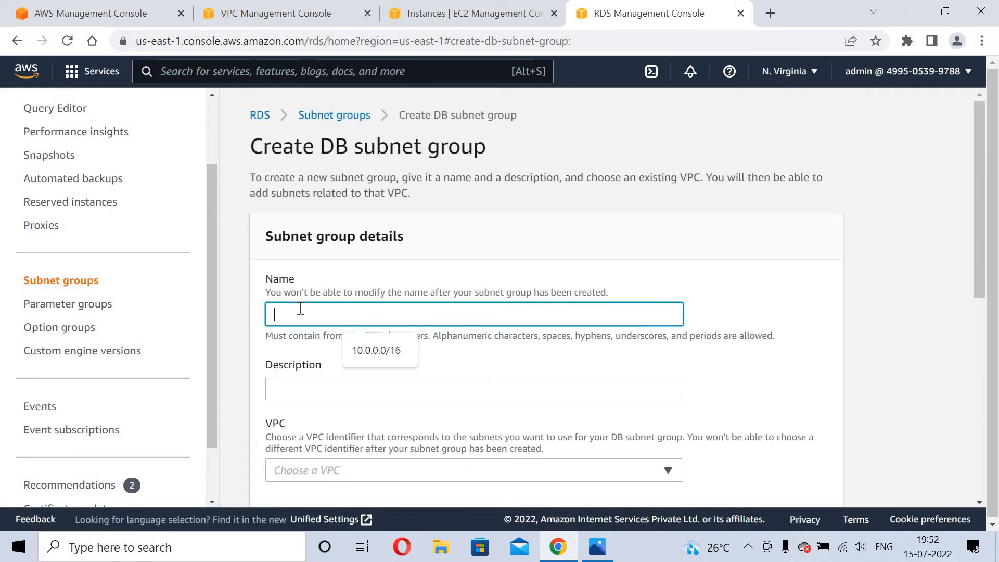
type("pr")
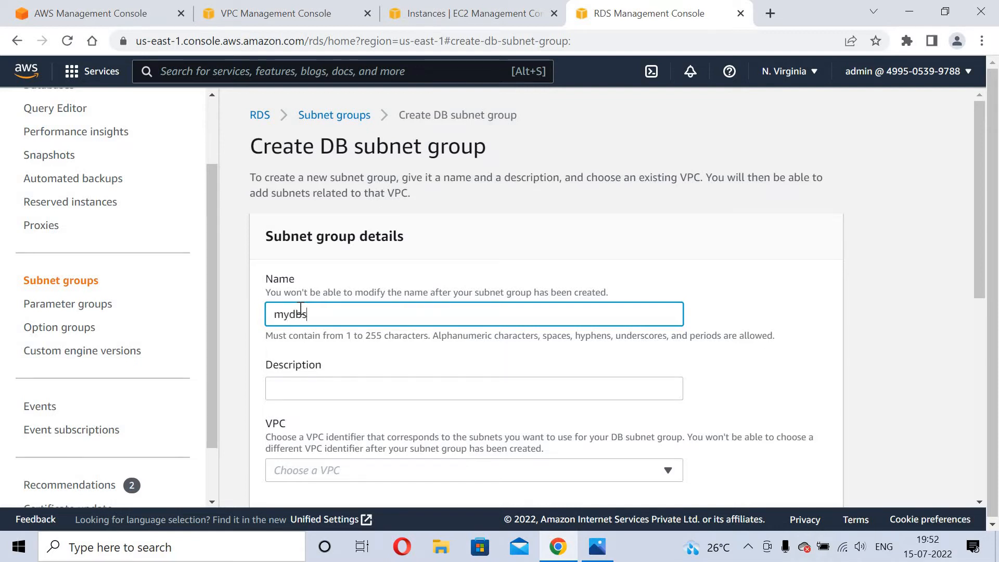
type("dbsubnets")
scroll(985, 308, "down", 3)
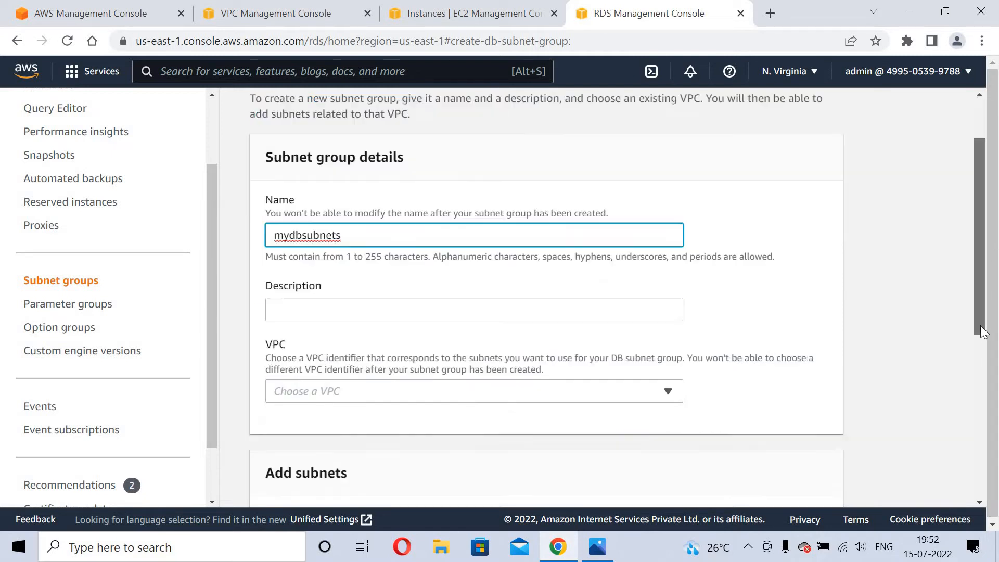
Choose myvpc and the availability zones us-east-1a and us-east-1b.
left_click(551, 313)
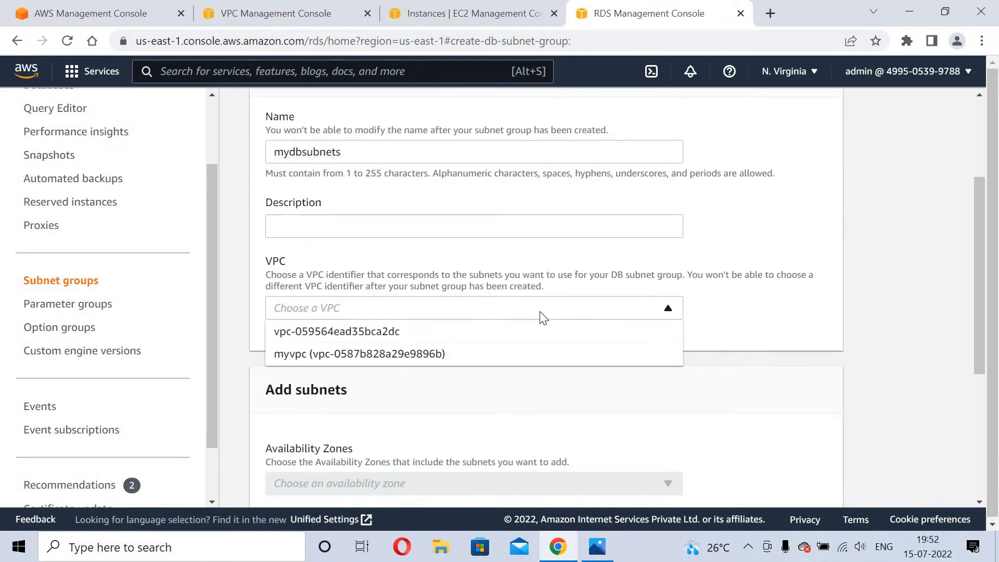
left_click(341, 357)
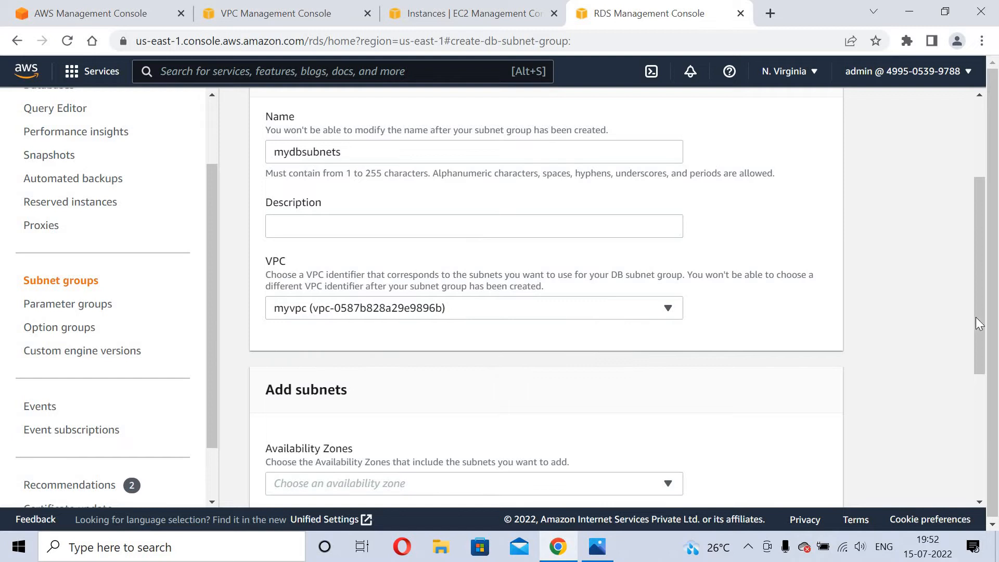
left_click_drag(980, 326, 946, 401)
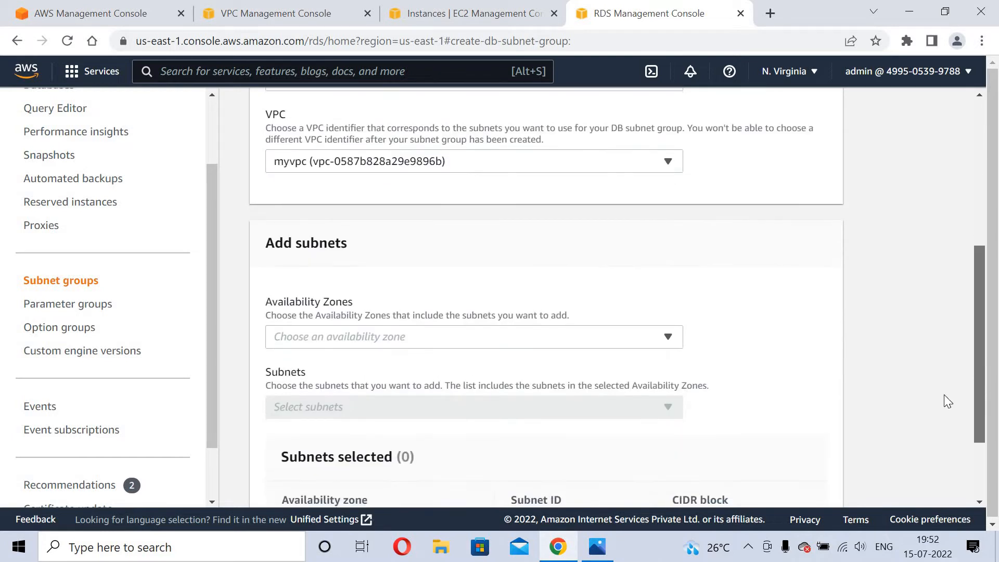
left_click(559, 337)
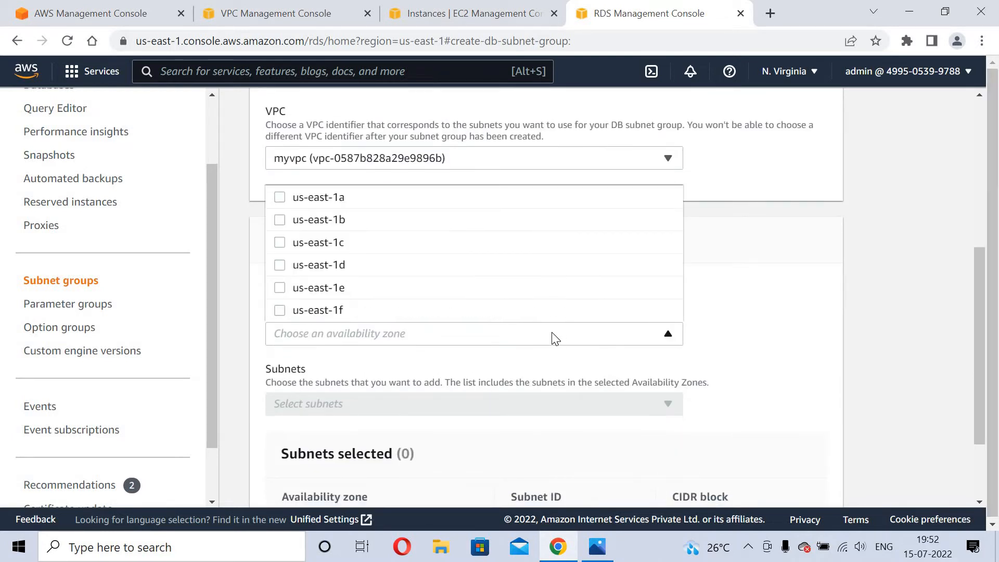
left_click(279, 198)
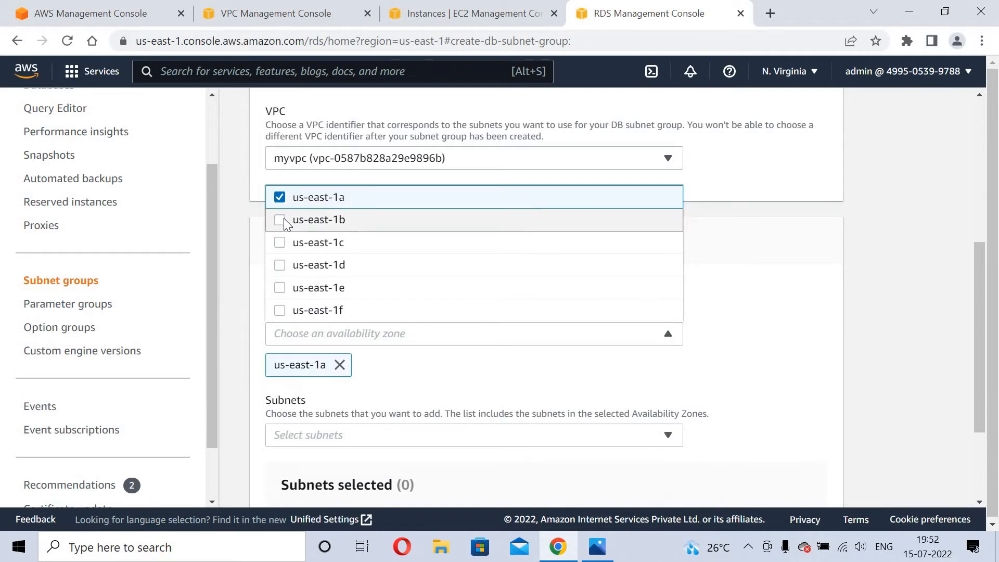
left_click(285, 223)
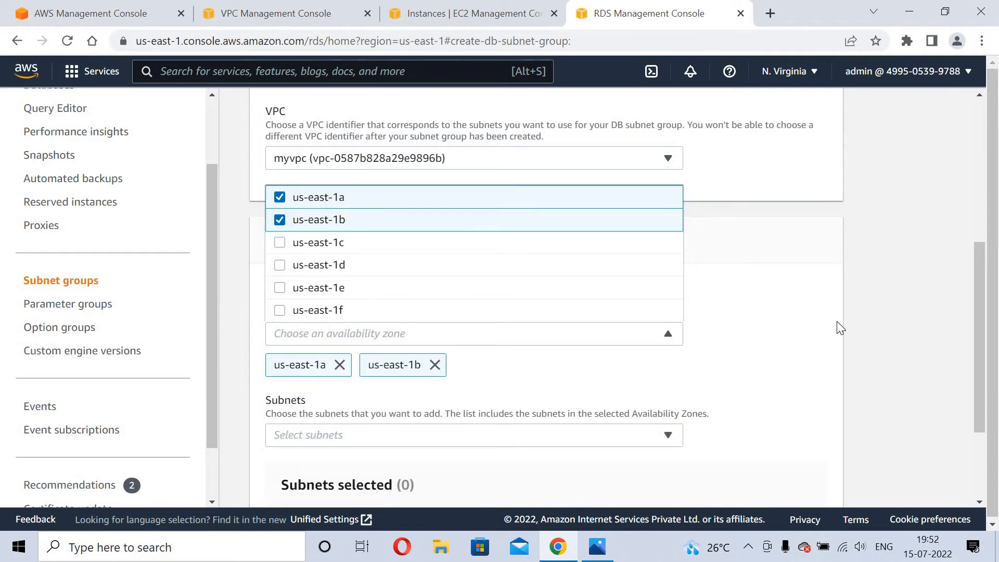
left_click(894, 318)
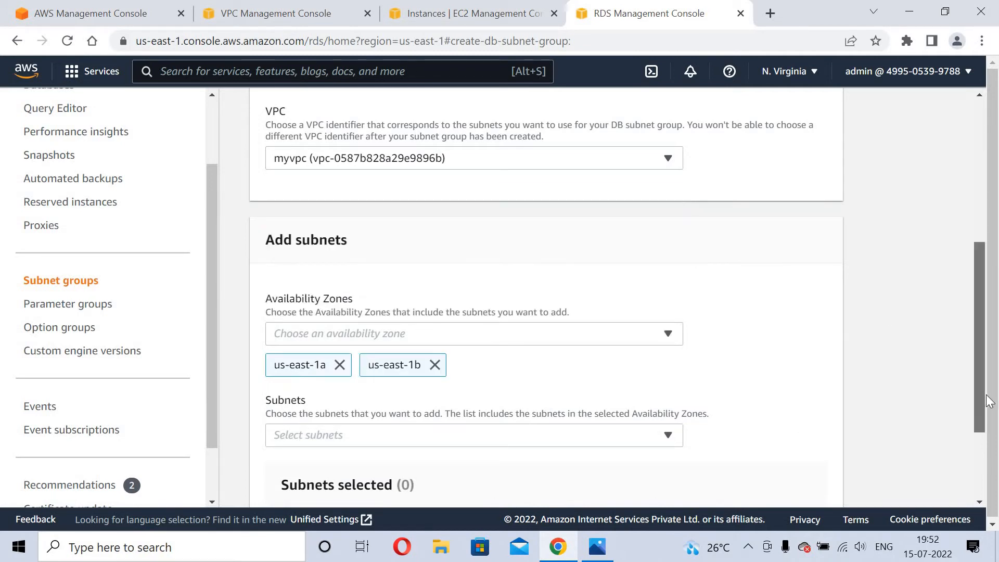
Add subnets 10.0.1.0/24 and 10.0.2.0/24 and submit the subnet group.
scroll(989, 411, "down", 3)
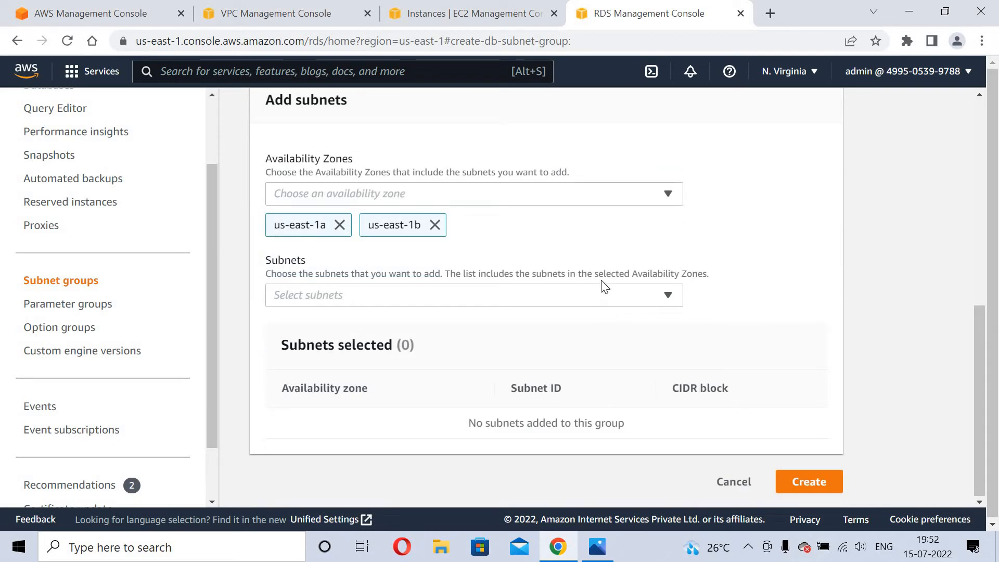
left_click(604, 296)
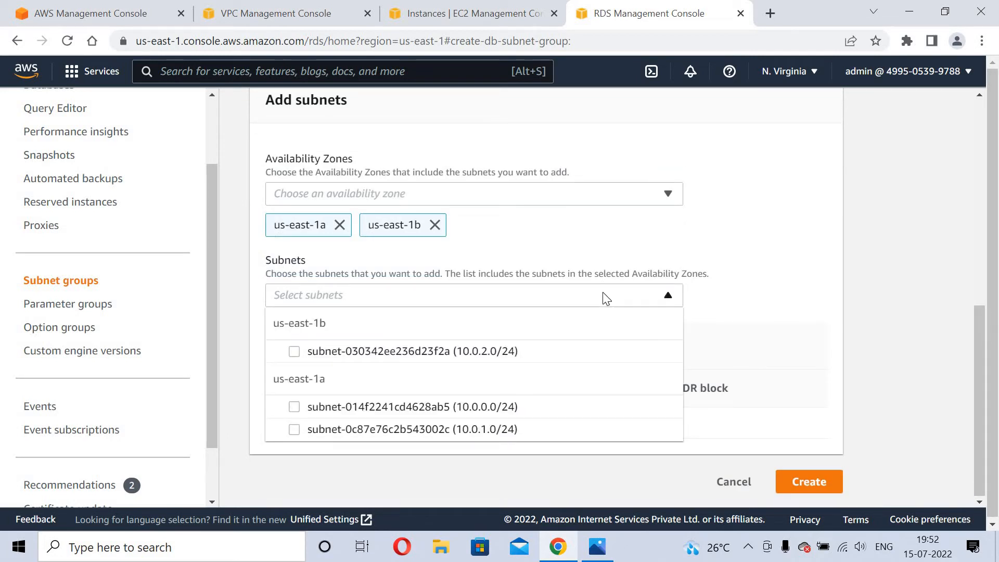
left_click(295, 436)
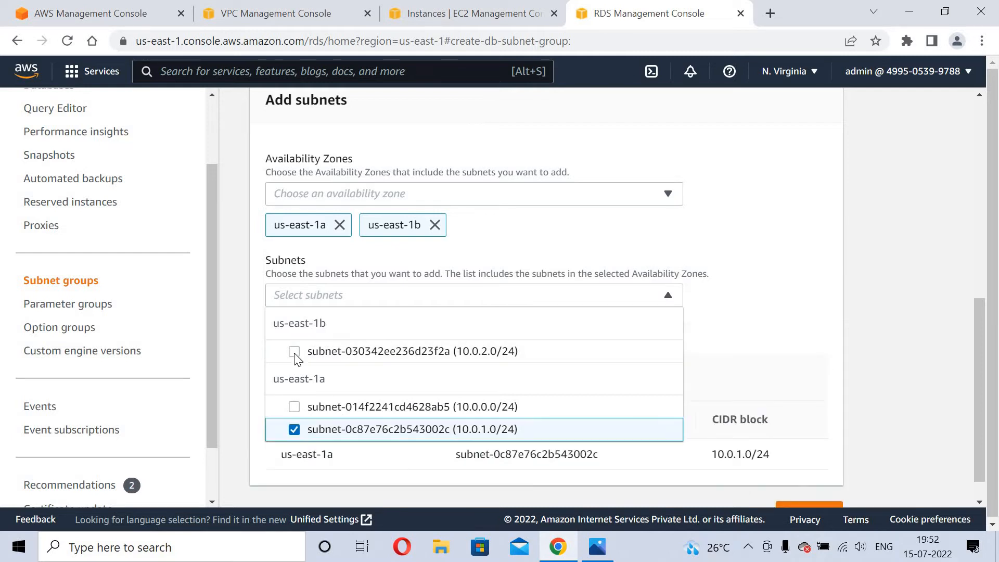
left_click(295, 353)
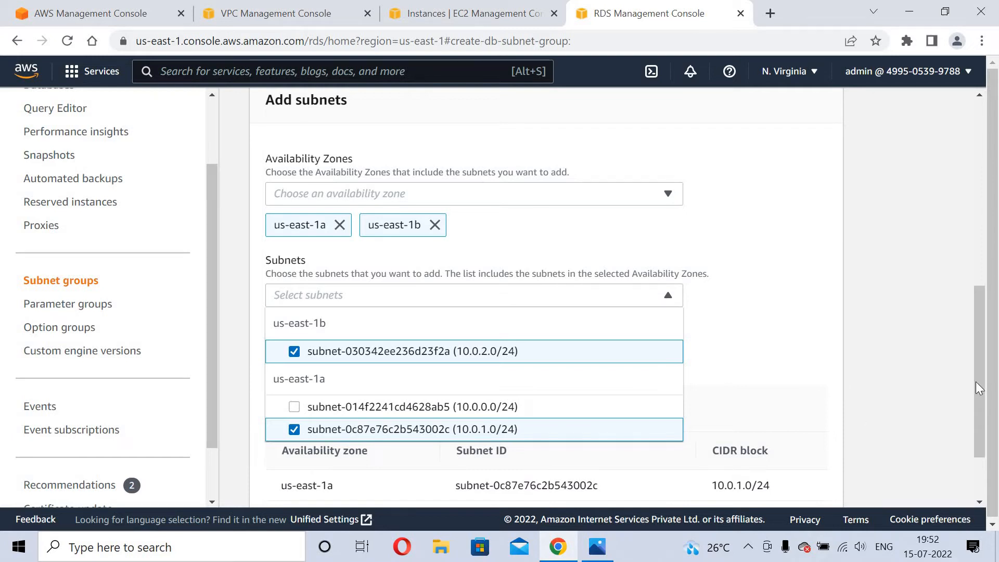
left_click(979, 463)
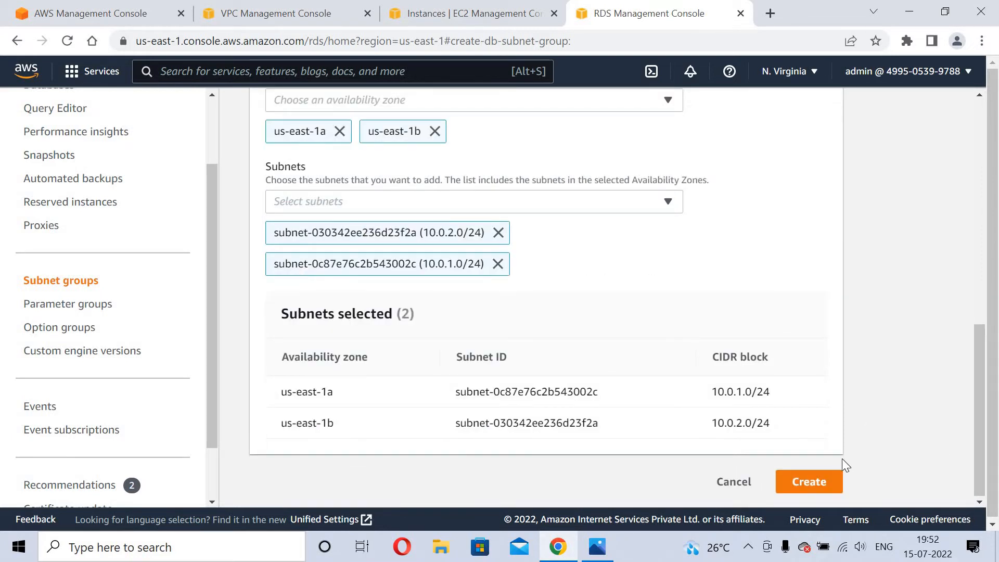
left_click(822, 484)
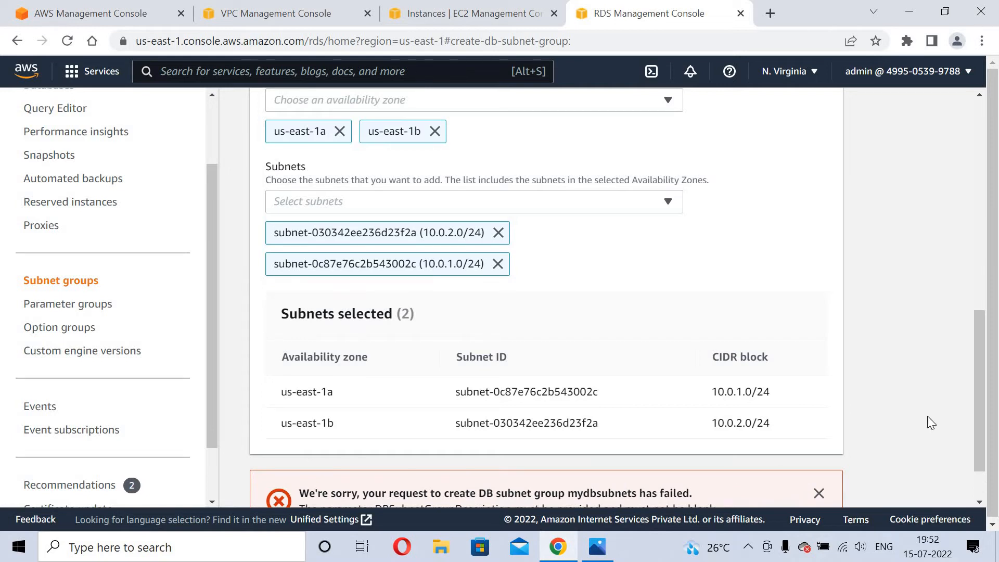
Give mydbsubnets the description 'subnet groups' and create it again.
scroll(953, 260, "down", 2)
scroll(951, 174, "up", 15)
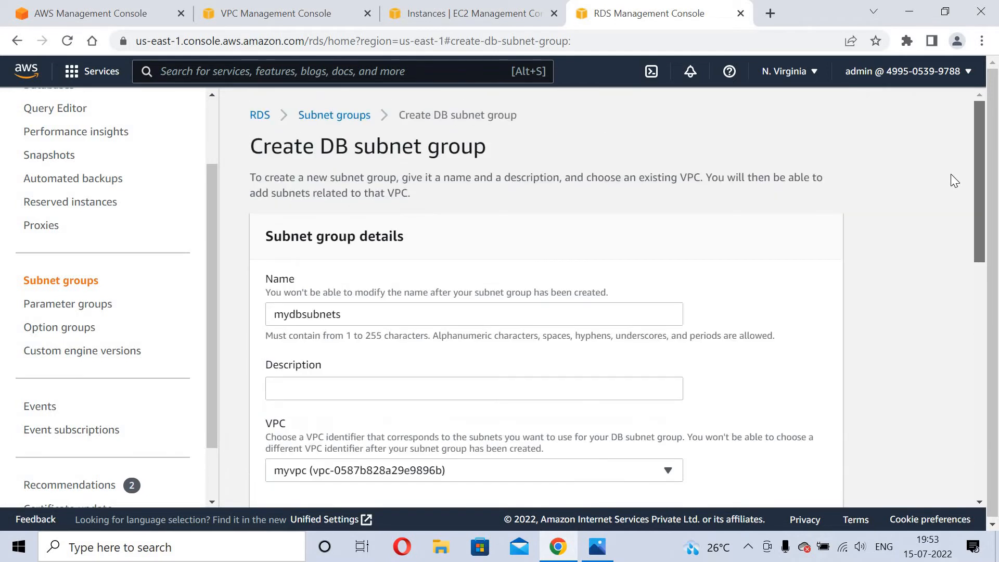
scroll(950, 204, "down", 1)
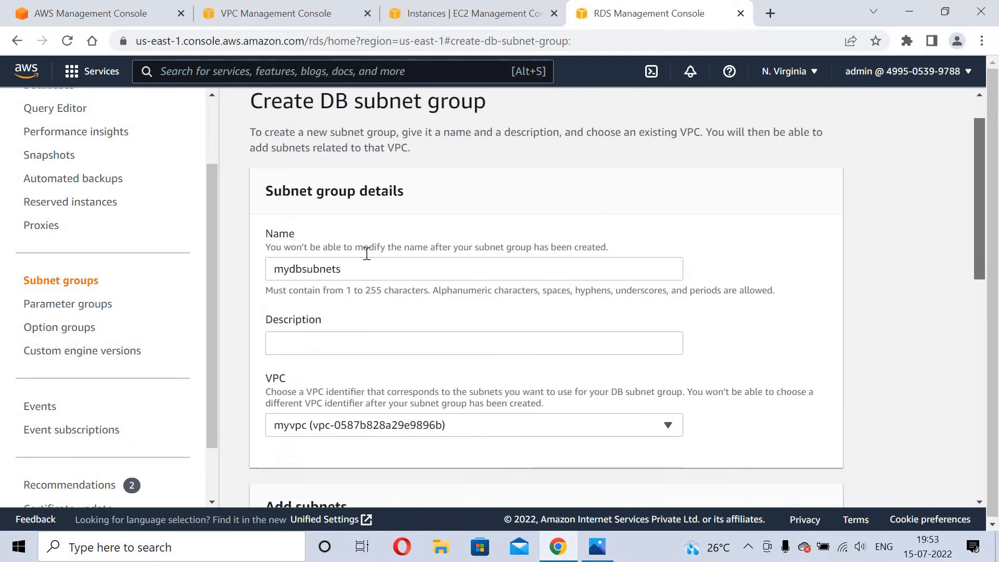
left_click(293, 347)
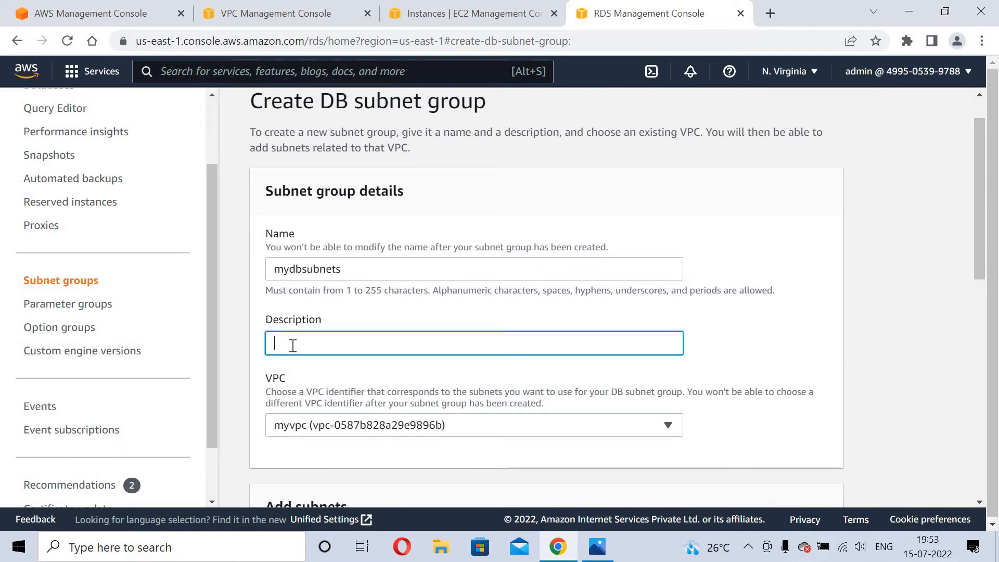
type("subnet groups")
left_click(980, 233)
left_click_drag(981, 233, 892, 524)
left_click(809, 482)
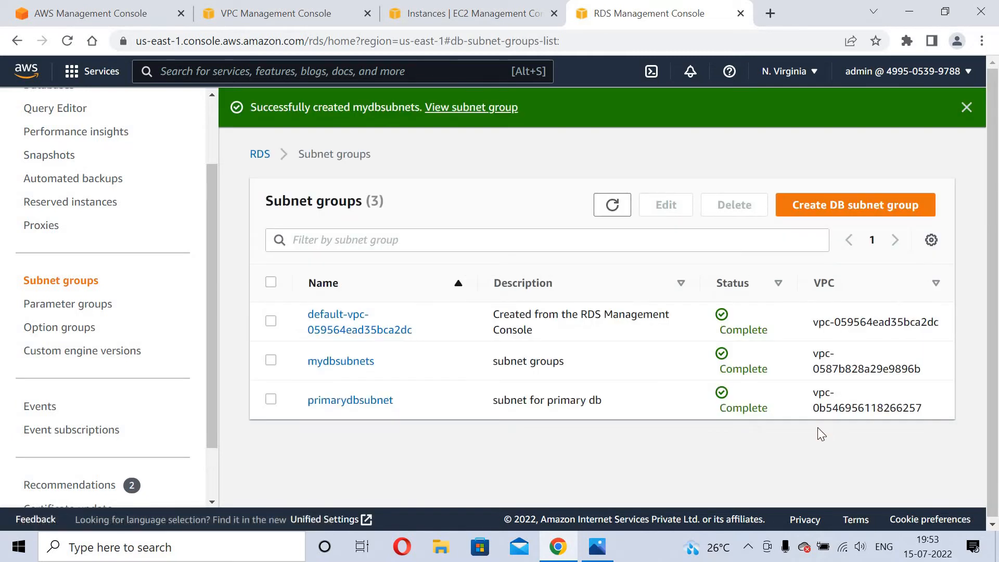
View the mydbsubnets details, then return to the Databases list showing mydatabase.
left_click(366, 363)
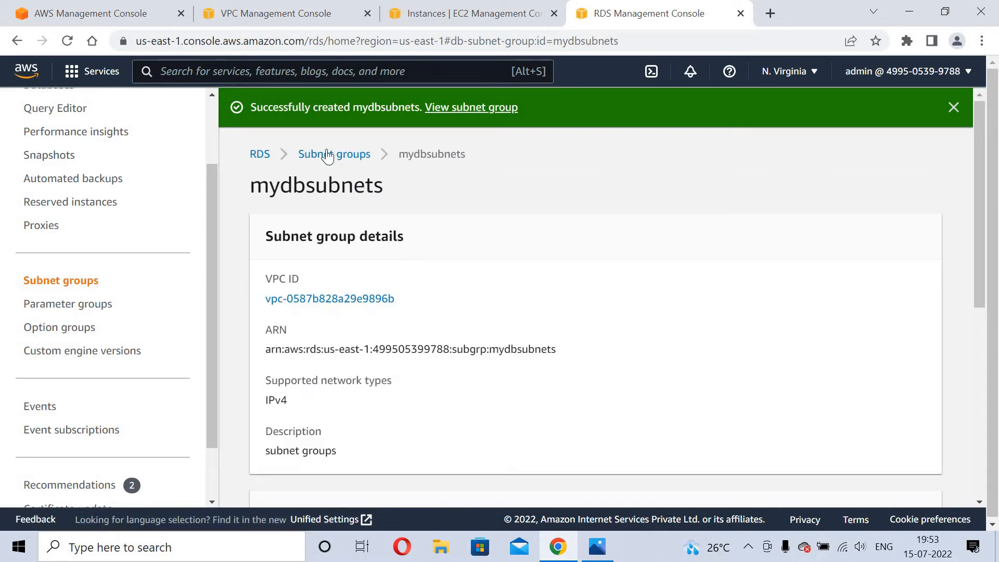
left_click(41, 287)
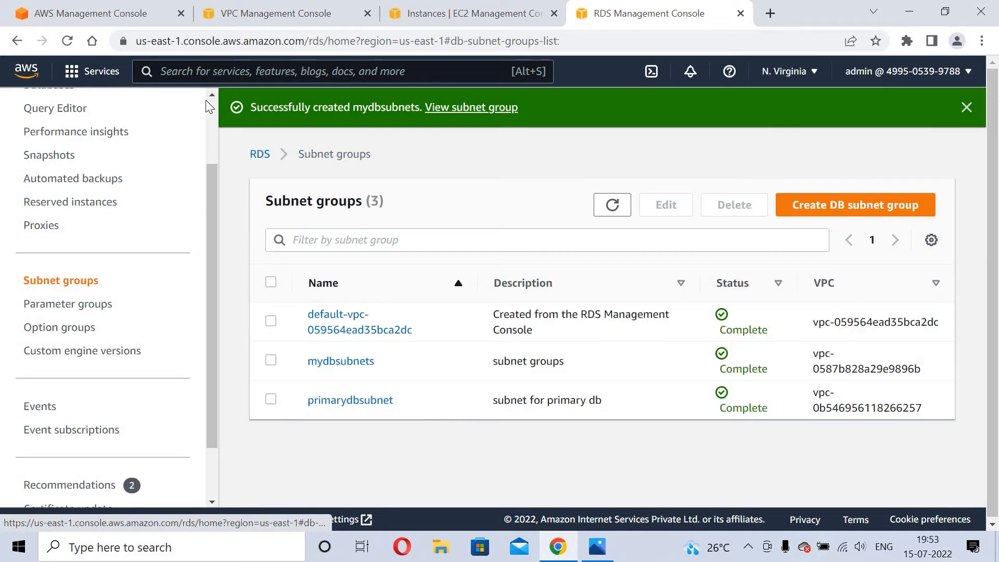
scroll(211, 109, "up", 2)
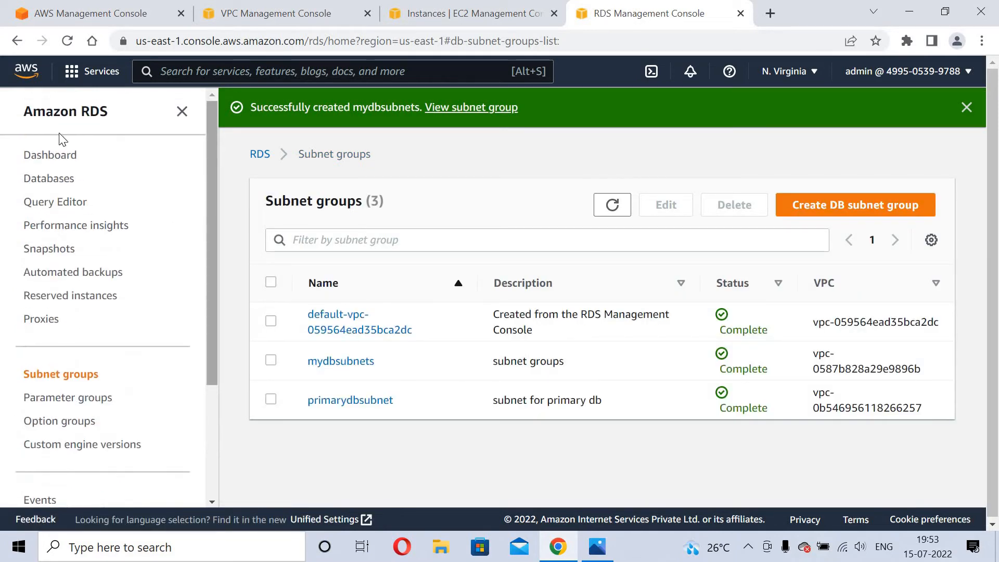
left_click(46, 179)
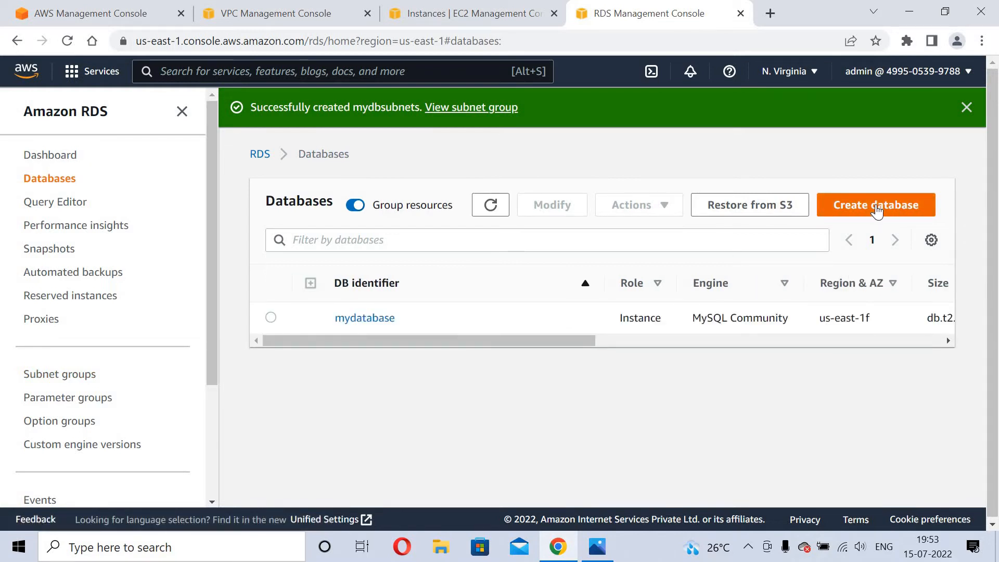
Begin a new database using Standard create with the MySQL 8.0.28 engine.
left_click(877, 208)
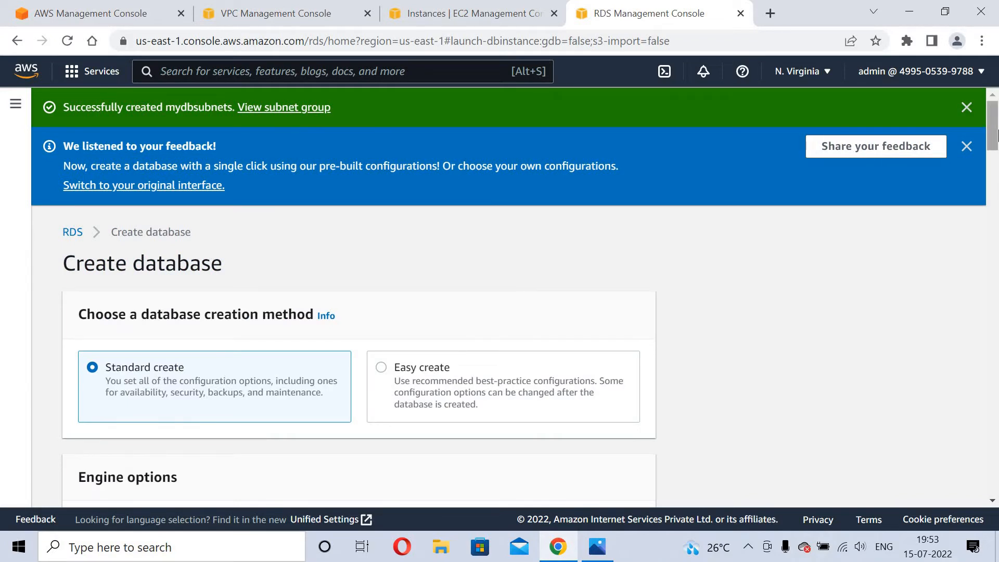
scroll(629, 174, "down", 5)
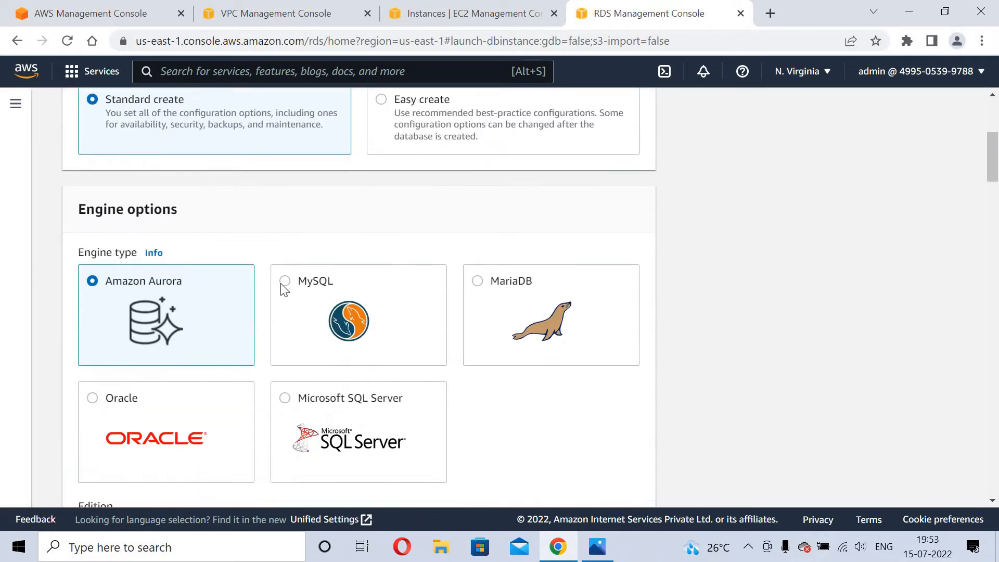
left_click(281, 284)
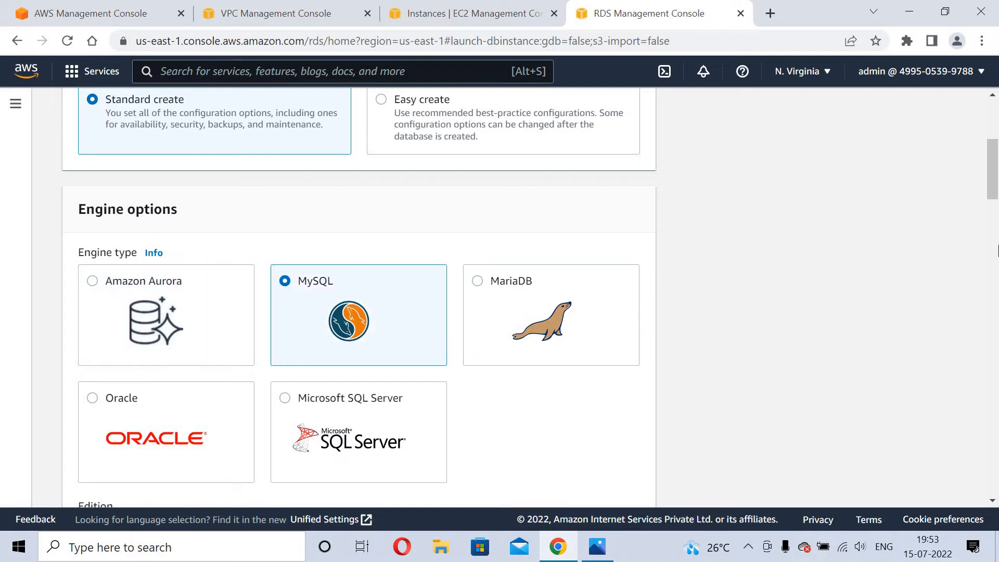
left_click_drag(995, 161, 997, 209)
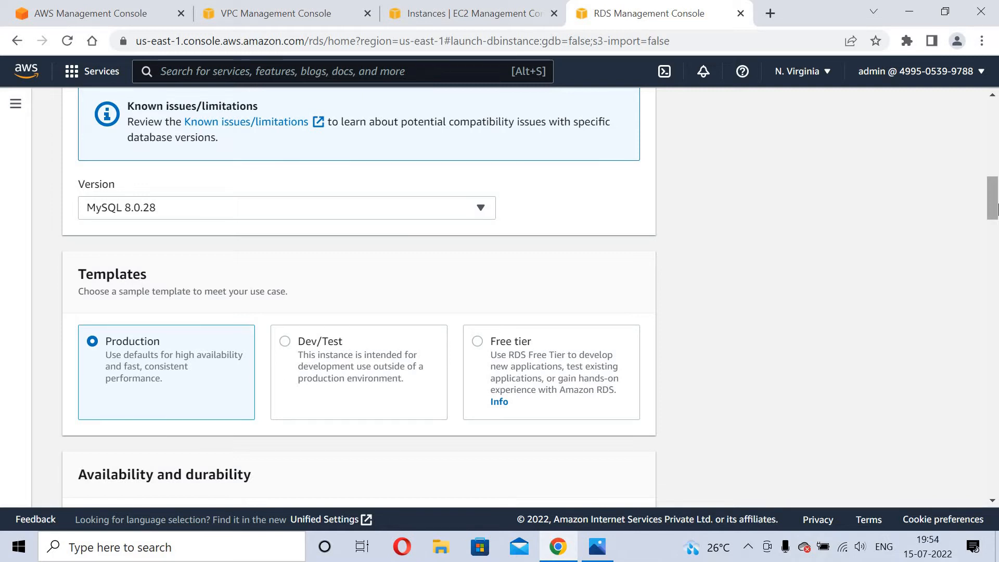
left_click_drag(997, 209, 997, 225)
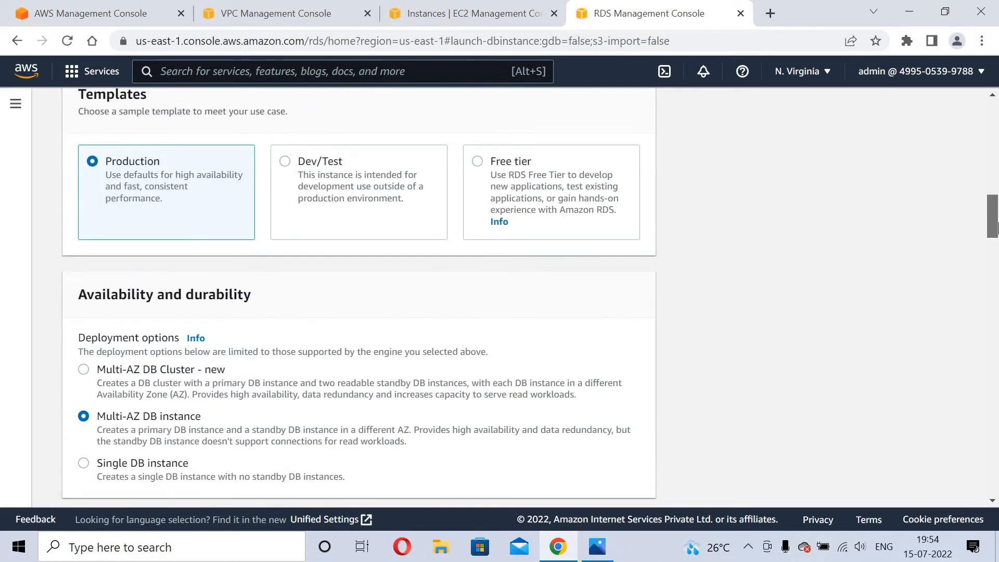
scroll(998, 240, "down", 3)
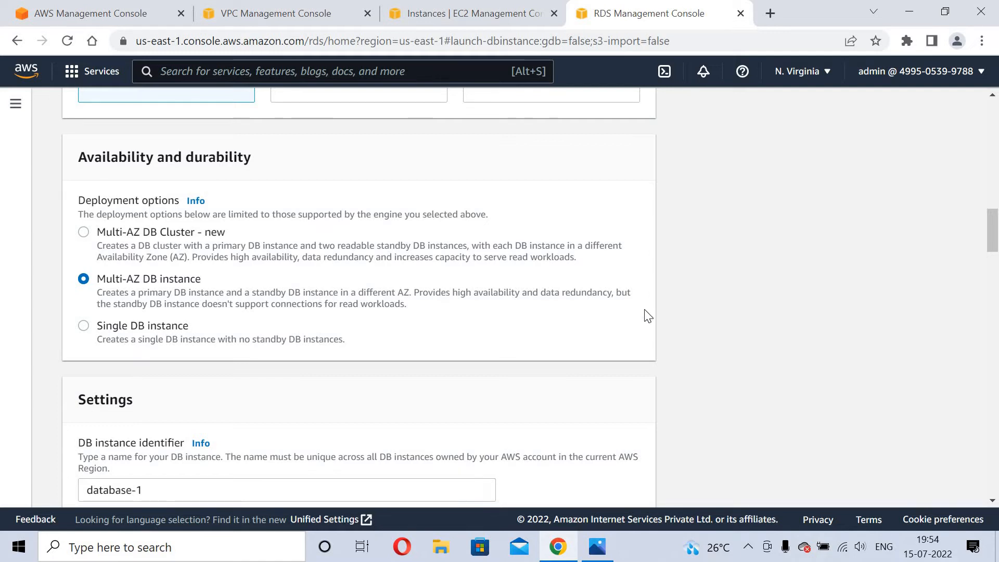
left_click_drag(995, 255, 995, 287)
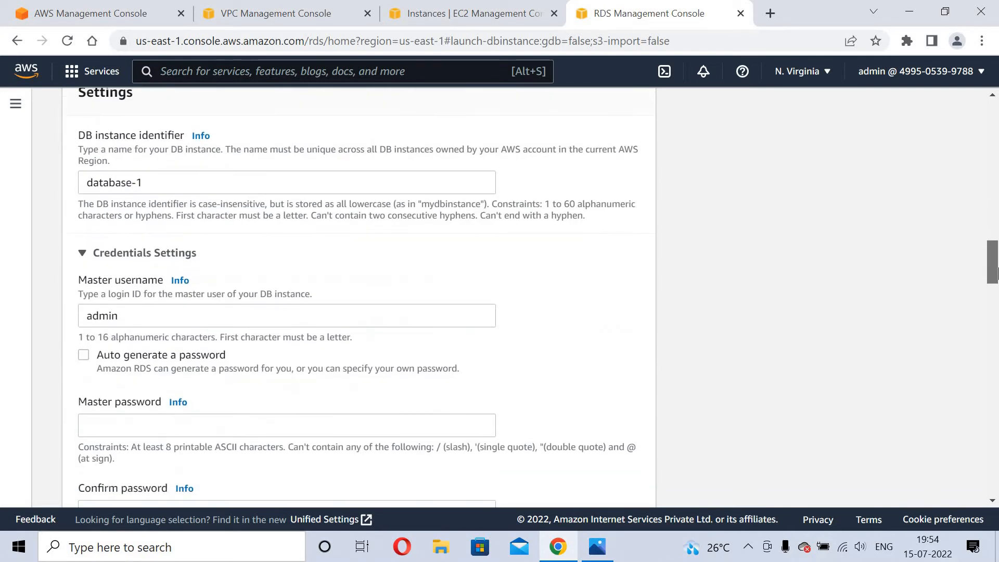
Replace the DB instance identifier with mydbinstance.
left_click(183, 183)
key("ctrl+a")
type("myd")
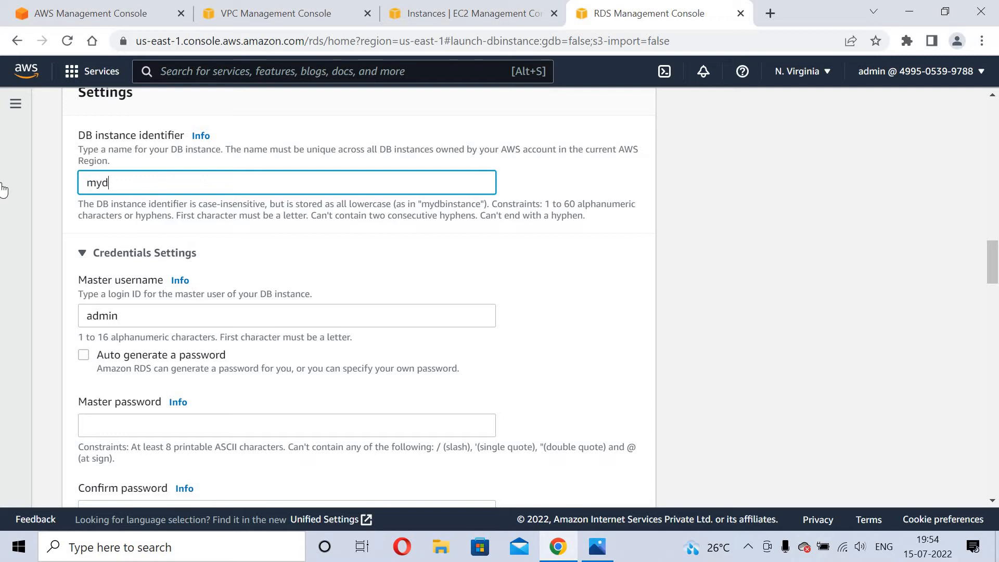
type("binstance")
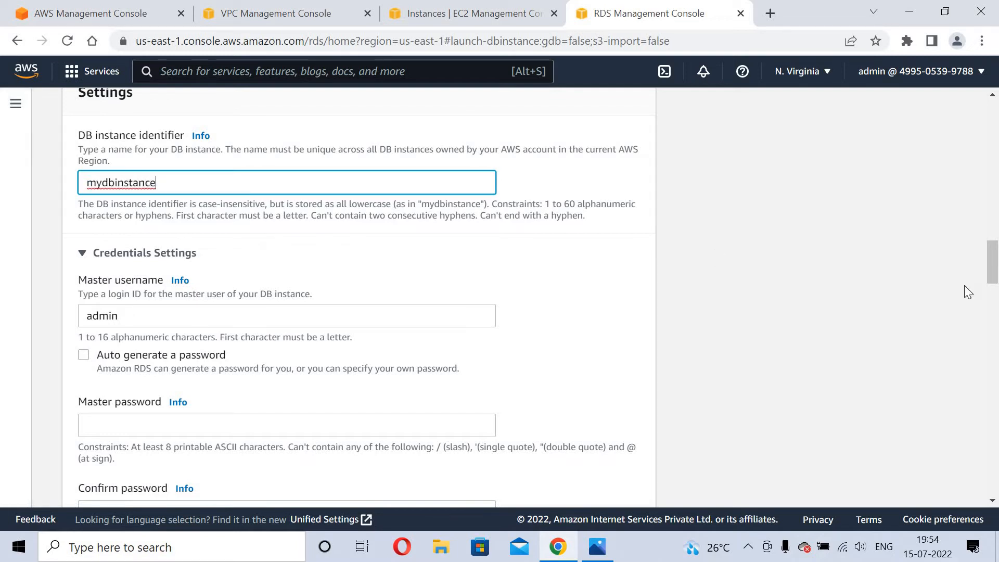
scroll(319, 297, "down", 2)
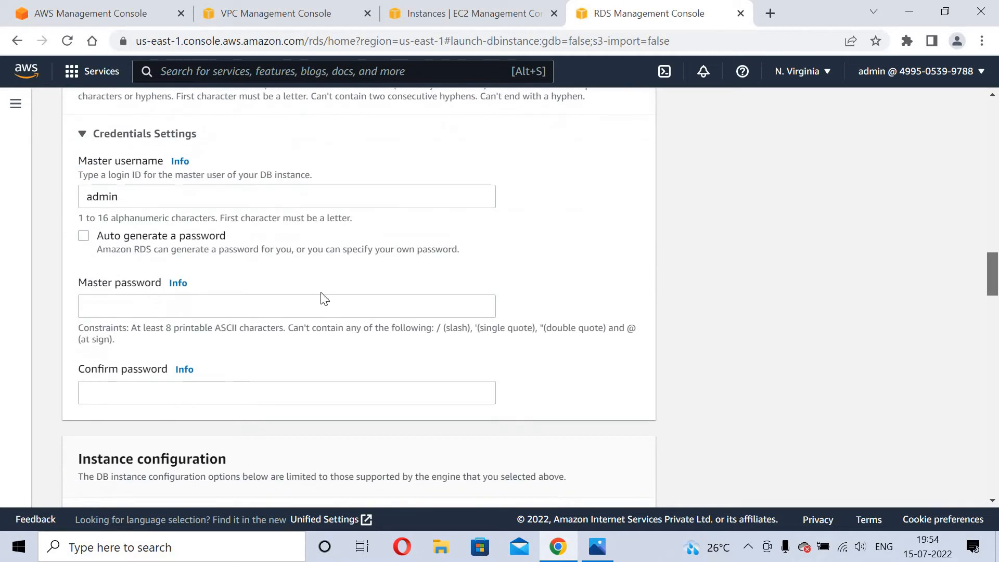
Enter the nine-character master password and its matching confirmation.
left_click(195, 313)
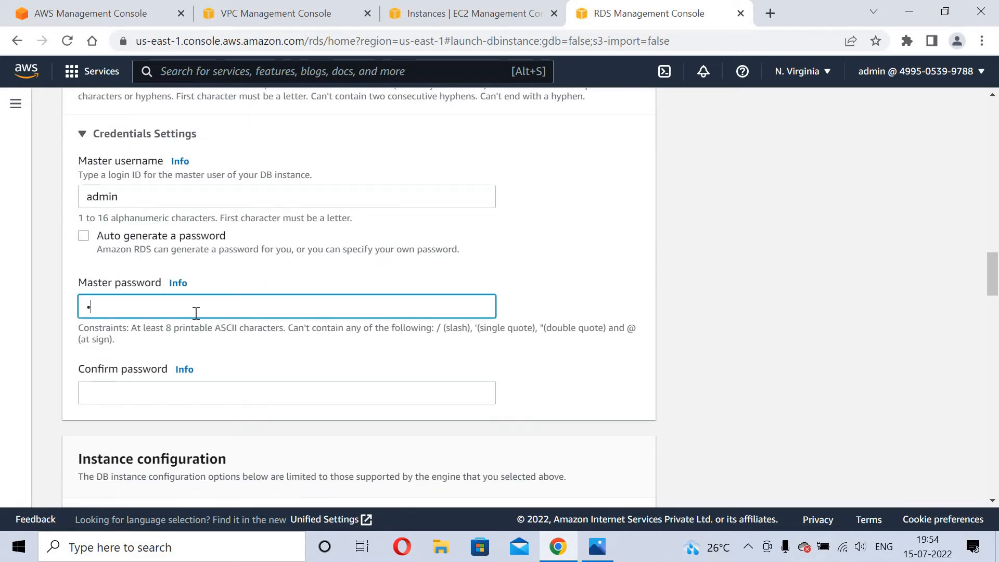
type("•••••••••")
left_click(136, 382)
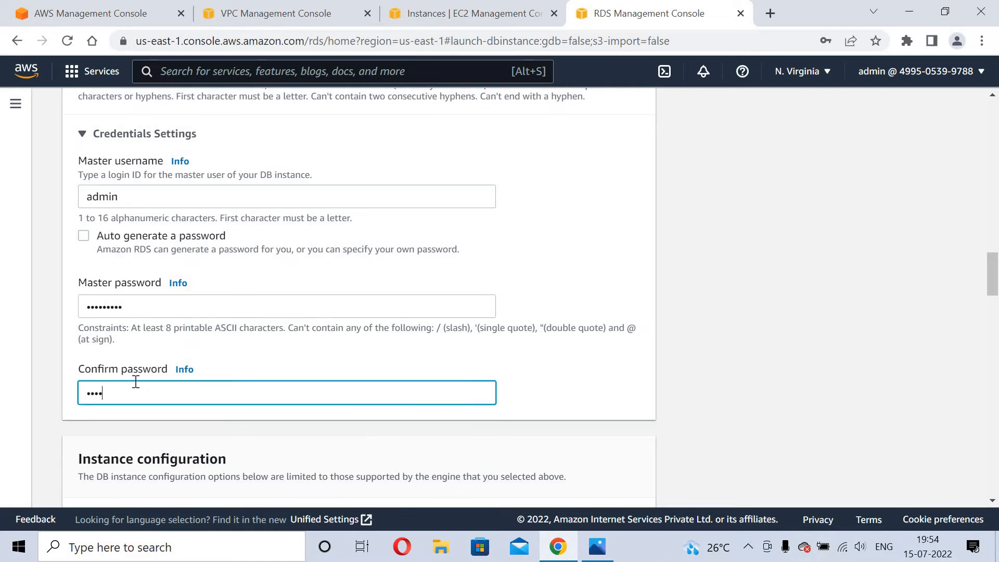
type("•••••••••")
scroll(342, 214, "down", 6)
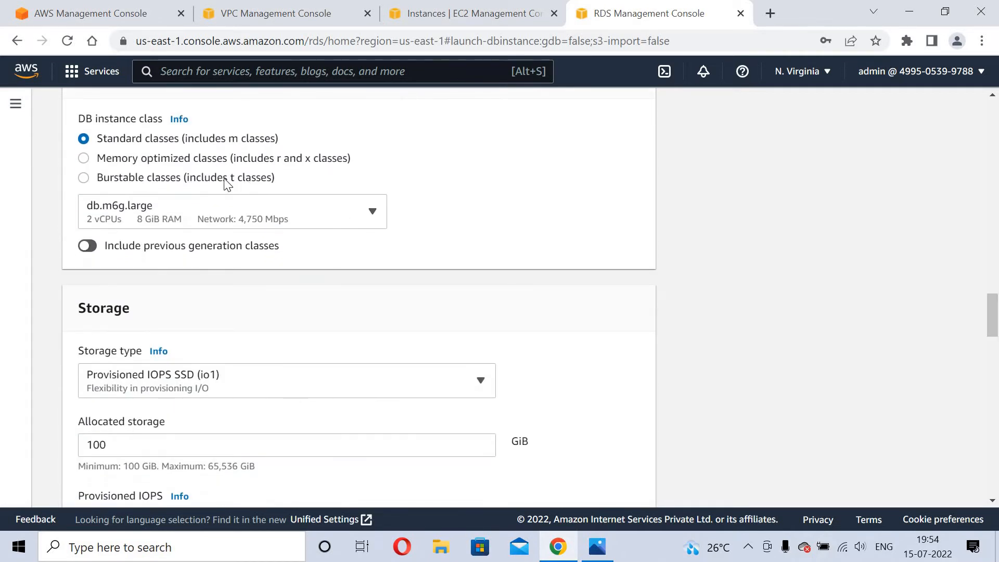
Use the previous-generation burstable db.t2.micro class with General Purpose SSD (gp2) storage.
left_click(227, 182)
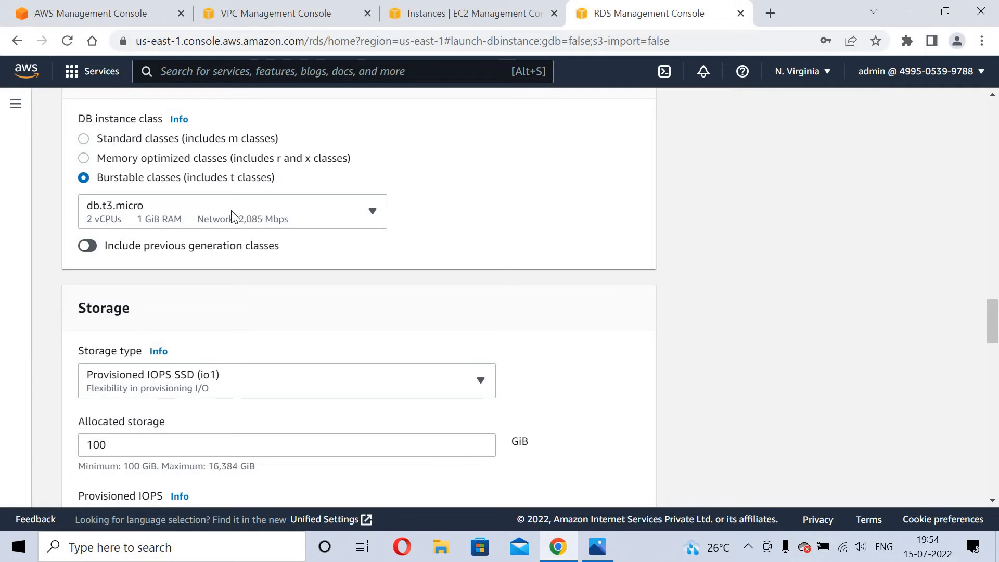
left_click(138, 223)
left_click(139, 276)
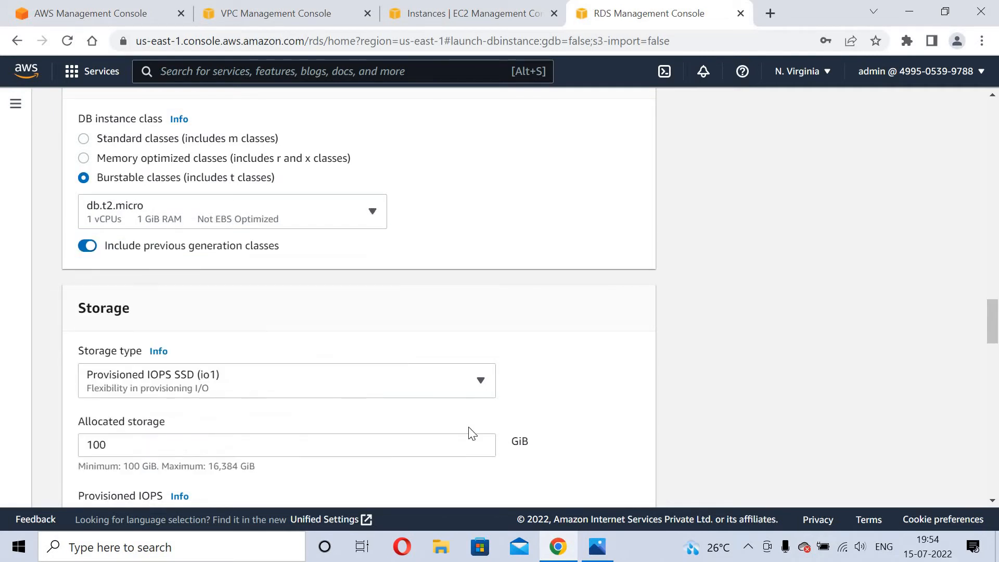
left_click(369, 393)
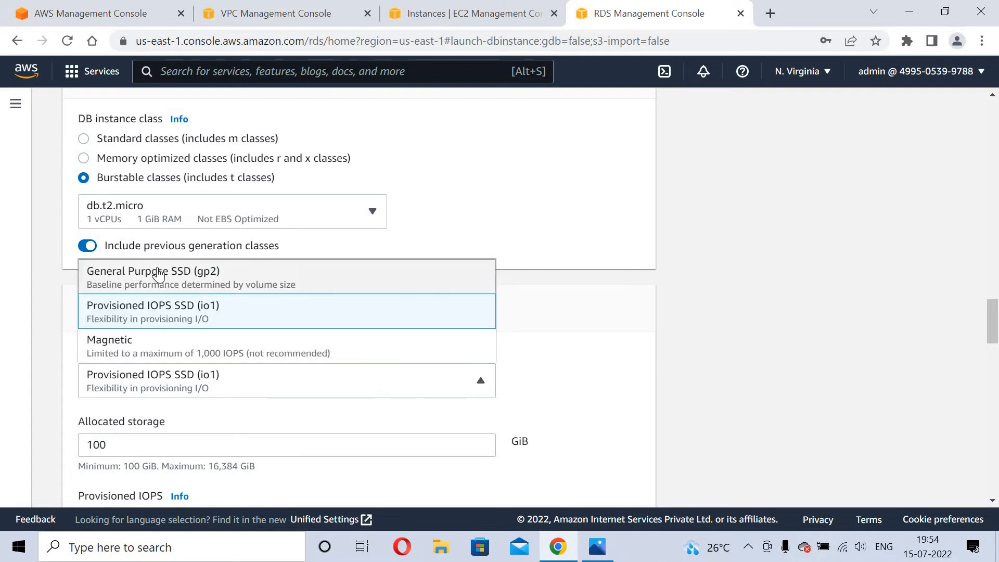
left_click(160, 274)
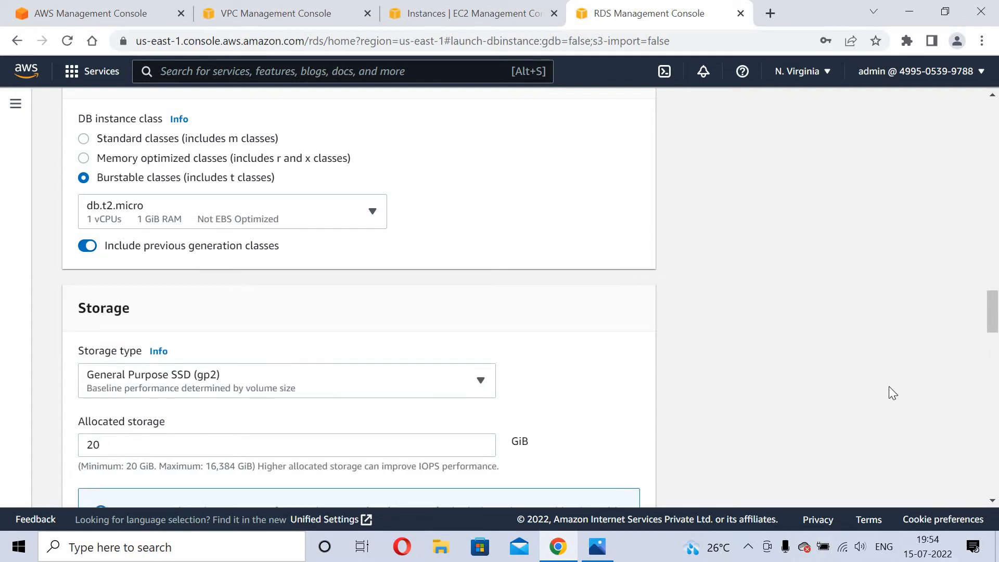
left_click_drag(994, 307, 994, 351)
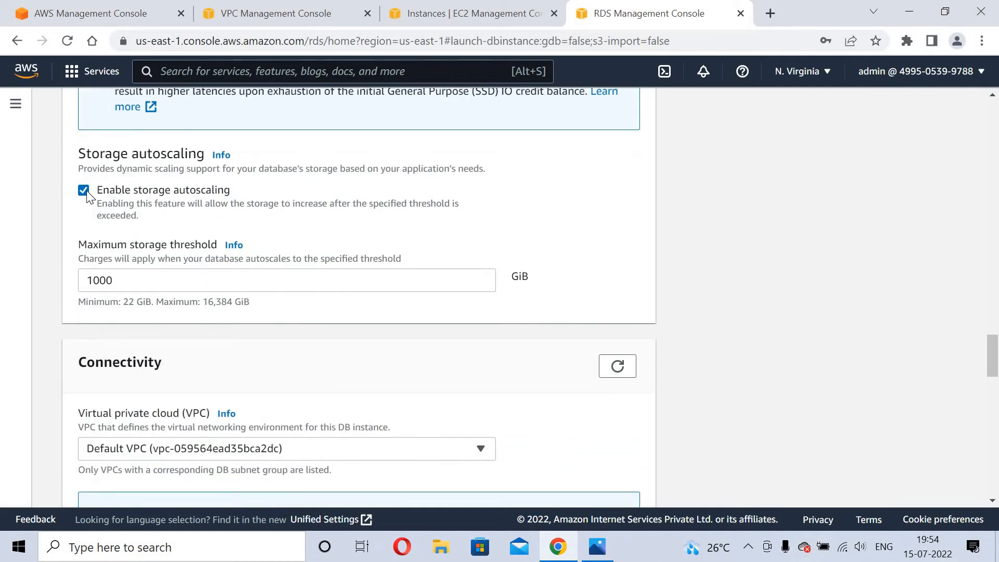
Disable storage autoscaling and place the database in myvpc with subnet group mydbsubnets.
left_click(84, 192)
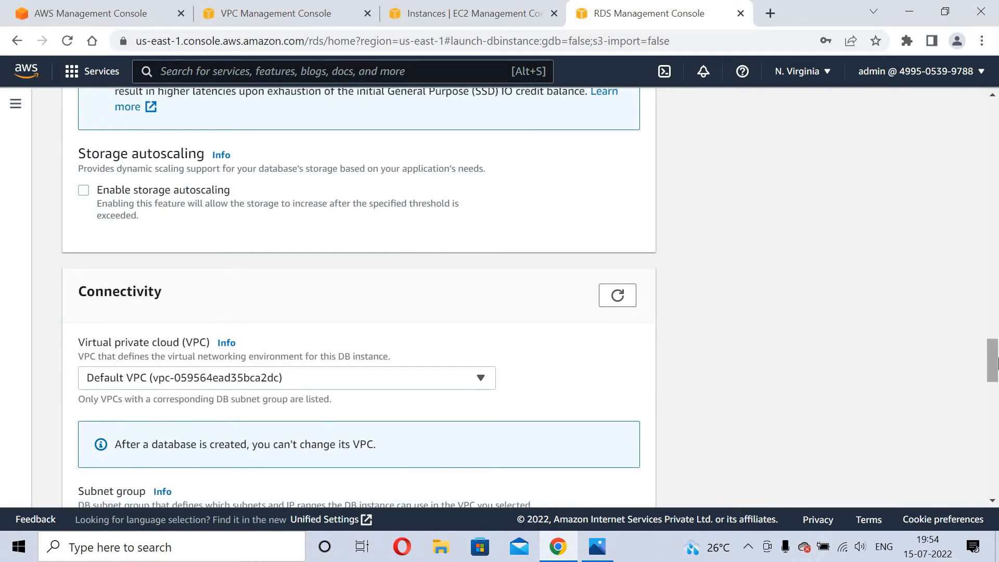
left_click_drag(996, 362, 995, 385)
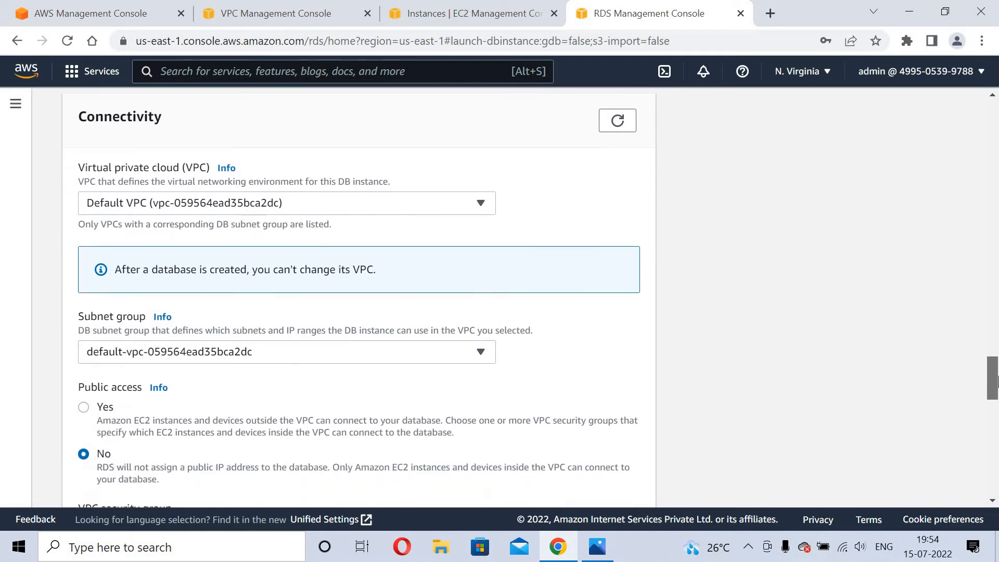
left_click(316, 213)
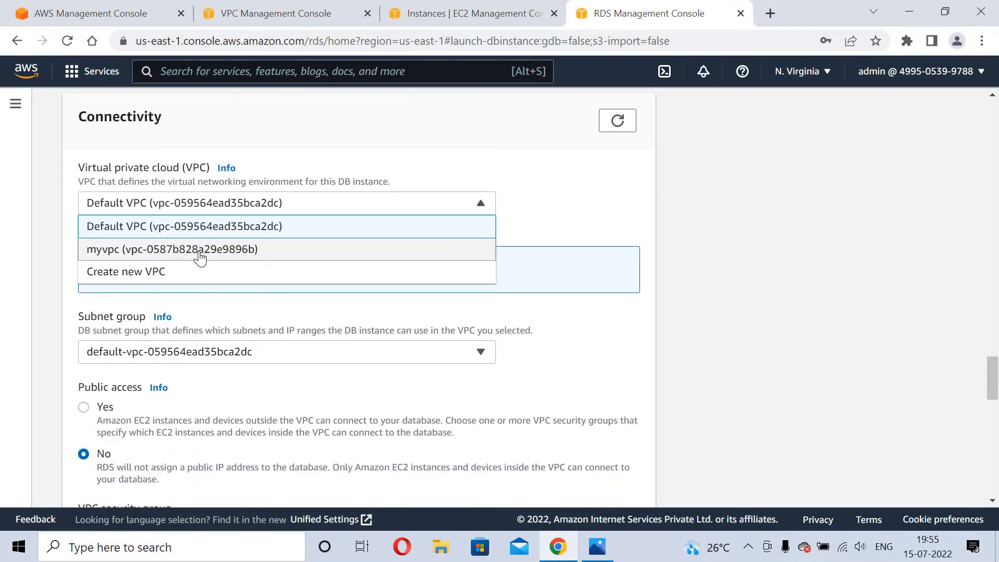
left_click(200, 255)
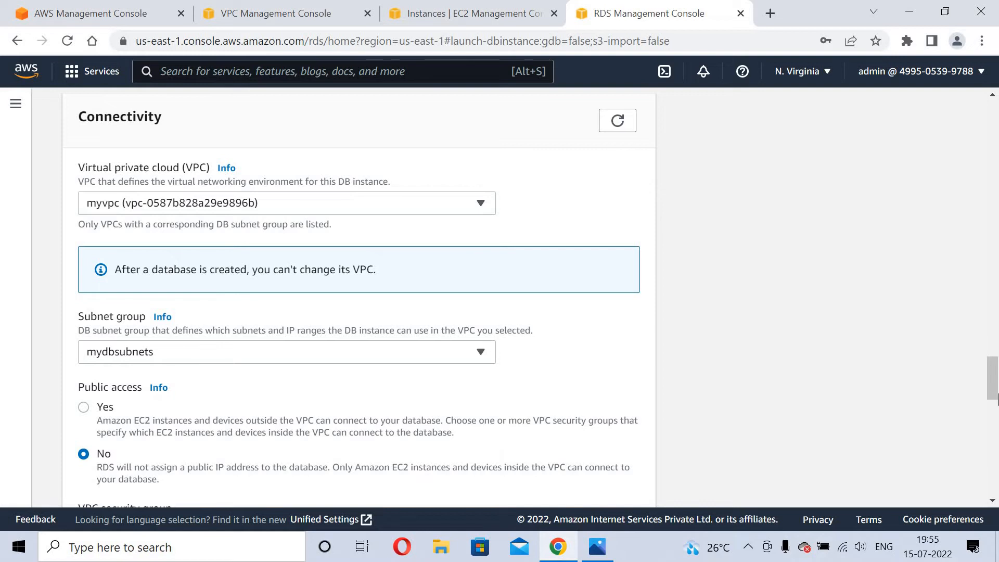
left_click_drag(997, 397, 996, 412)
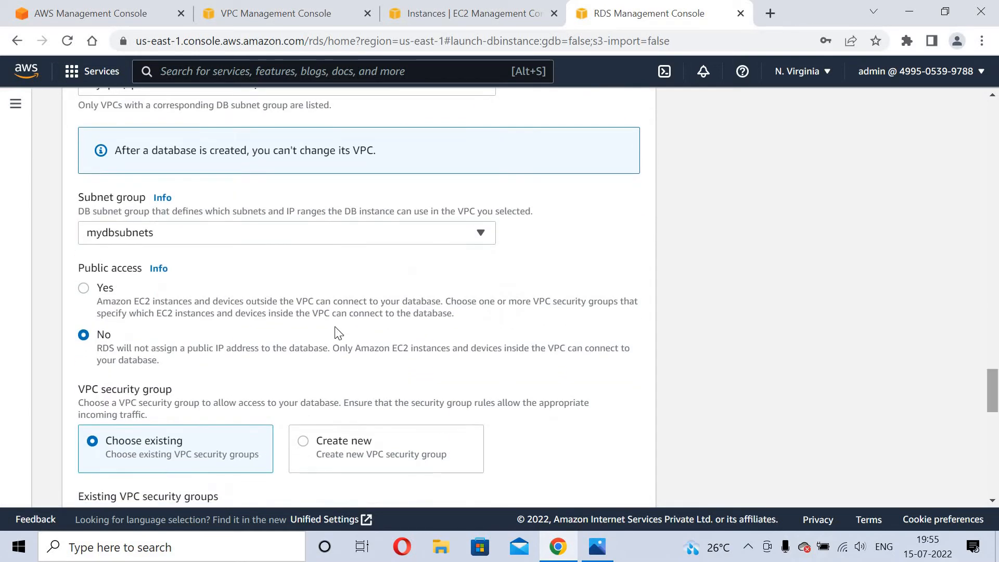
left_click(345, 241)
left_click(225, 266)
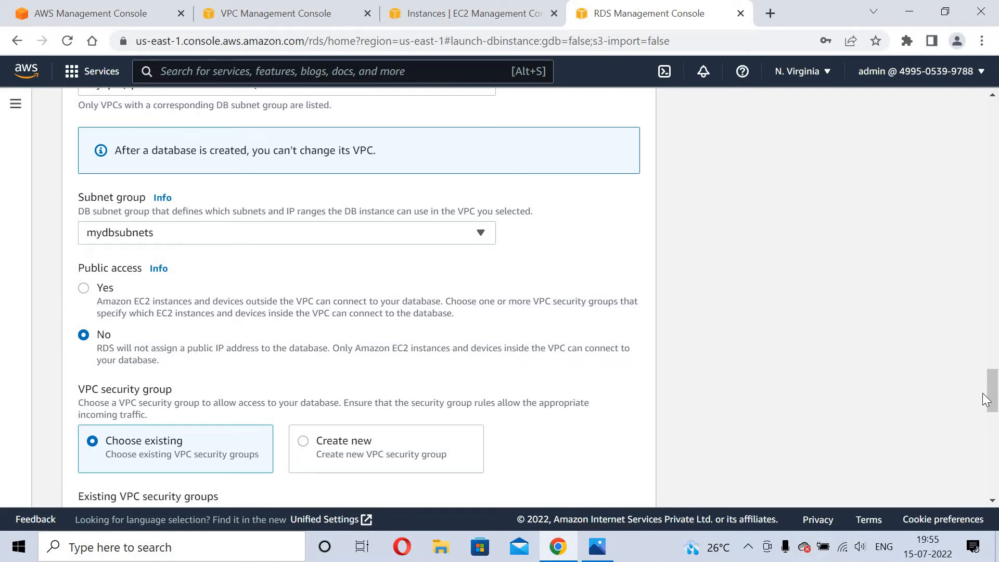
Create a new VPC security group named rdssg-newww and reveal the 3306 port setting.
left_click_drag(991, 398, 992, 425)
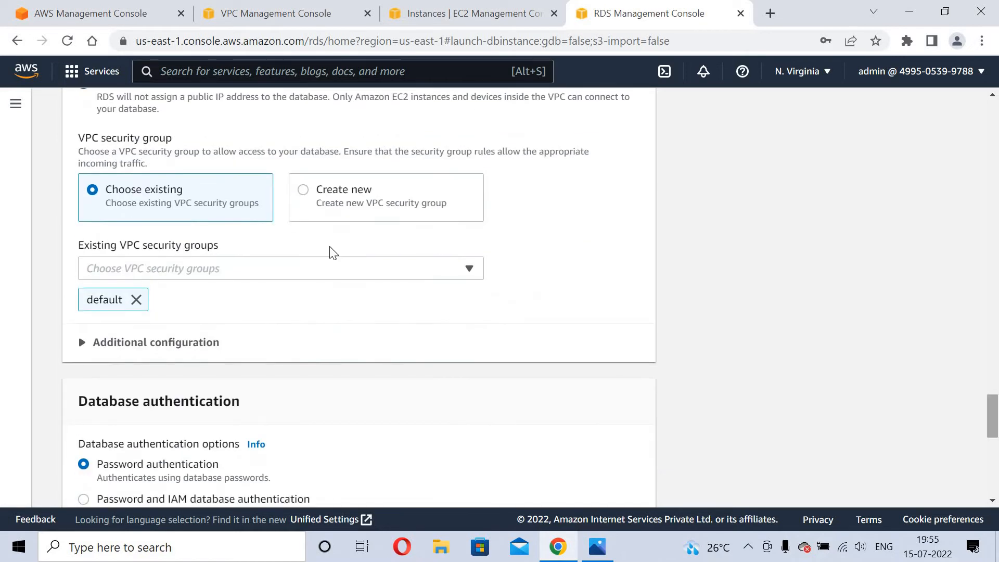
left_click(293, 198)
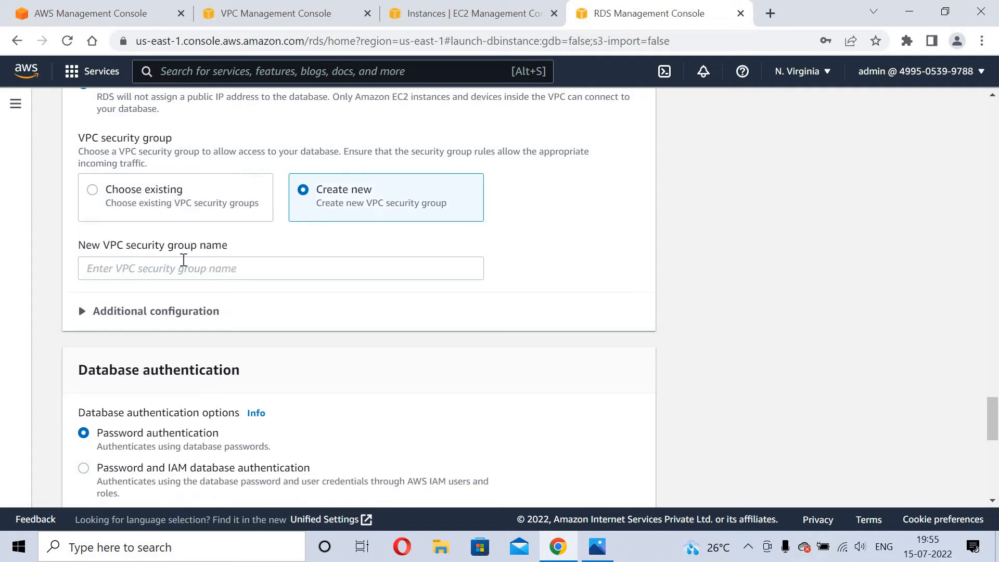
left_click(182, 260)
type("rd")
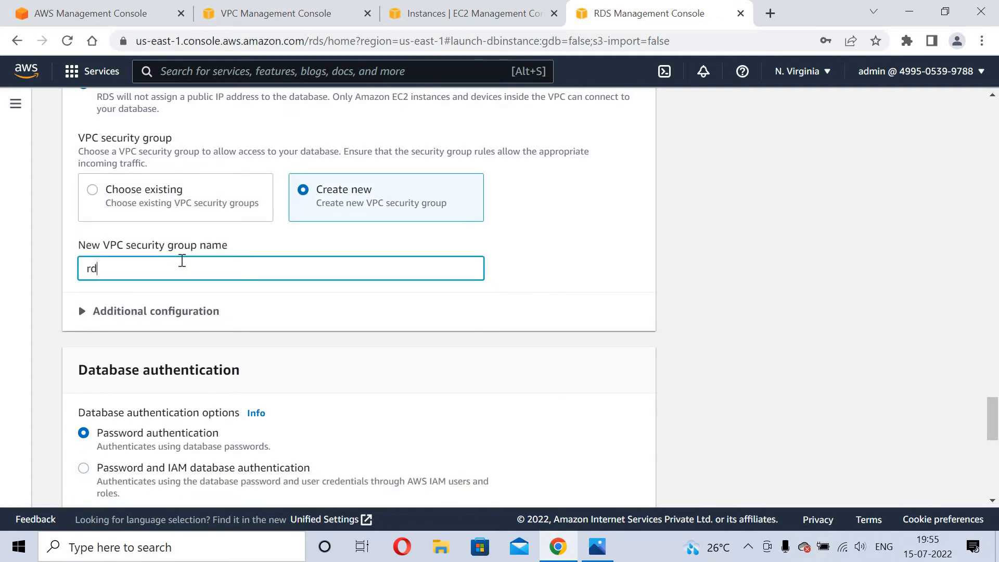
type("ssg")
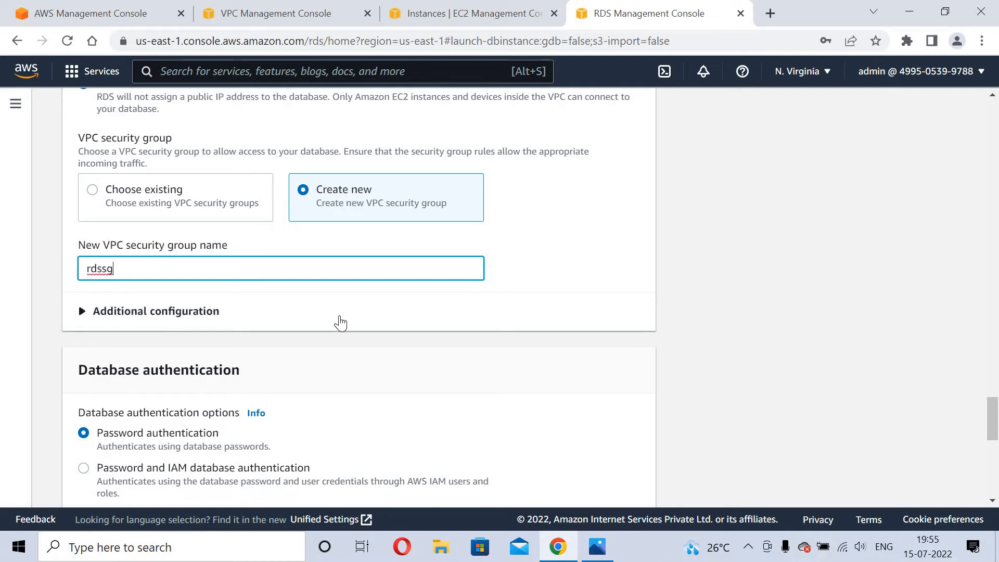
type("-newww")
left_click(392, 324)
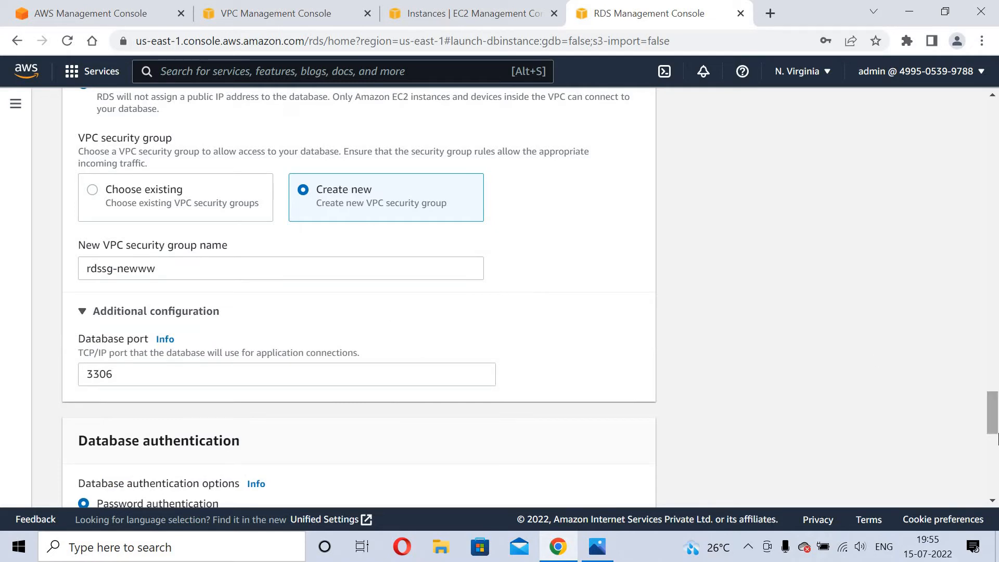
left_click_drag(998, 421, 998, 474)
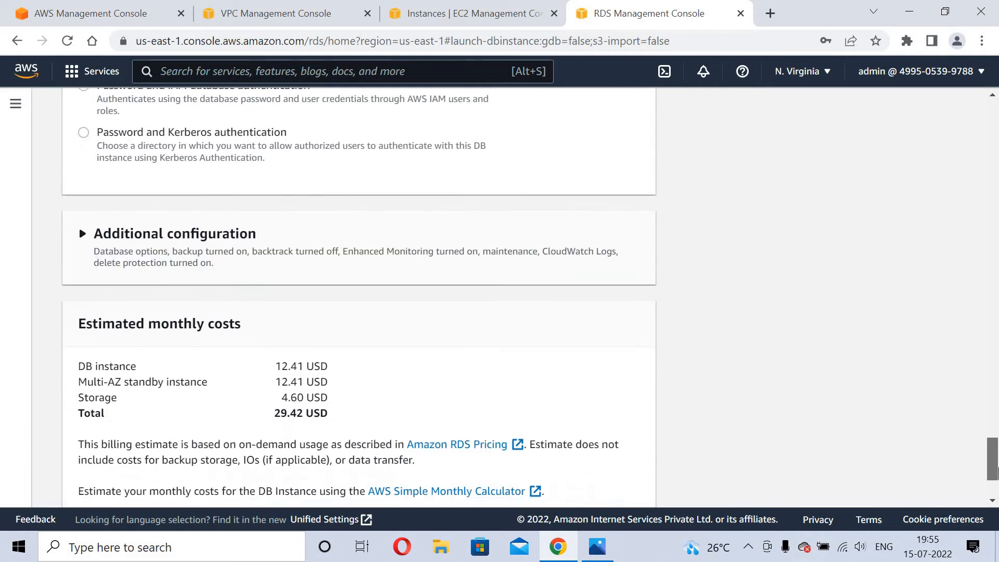
Turn off automated backups, enhanced monitoring, auto minor upgrades and deletion protection, then create the database.
left_click(147, 237)
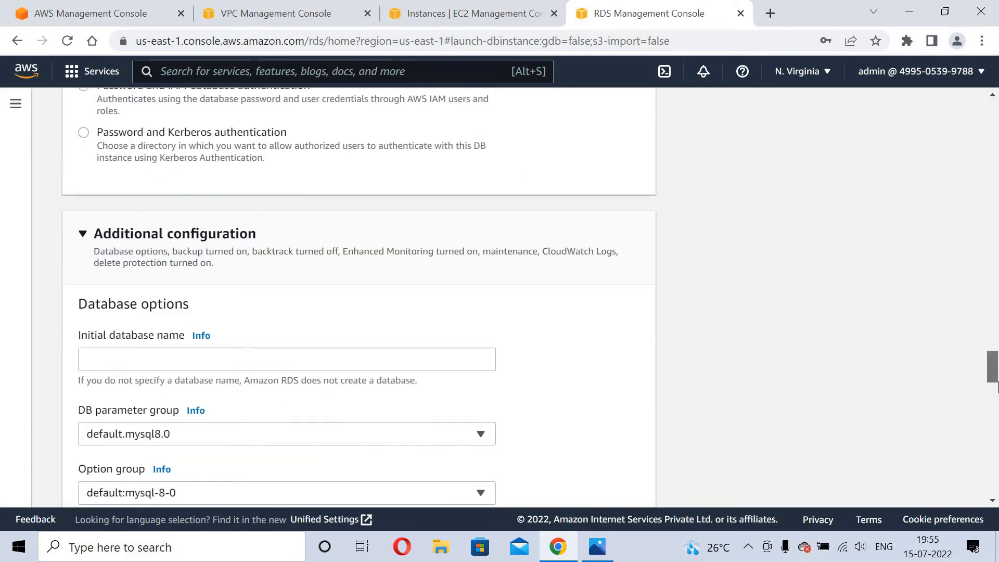
left_click_drag(997, 358, 998, 403)
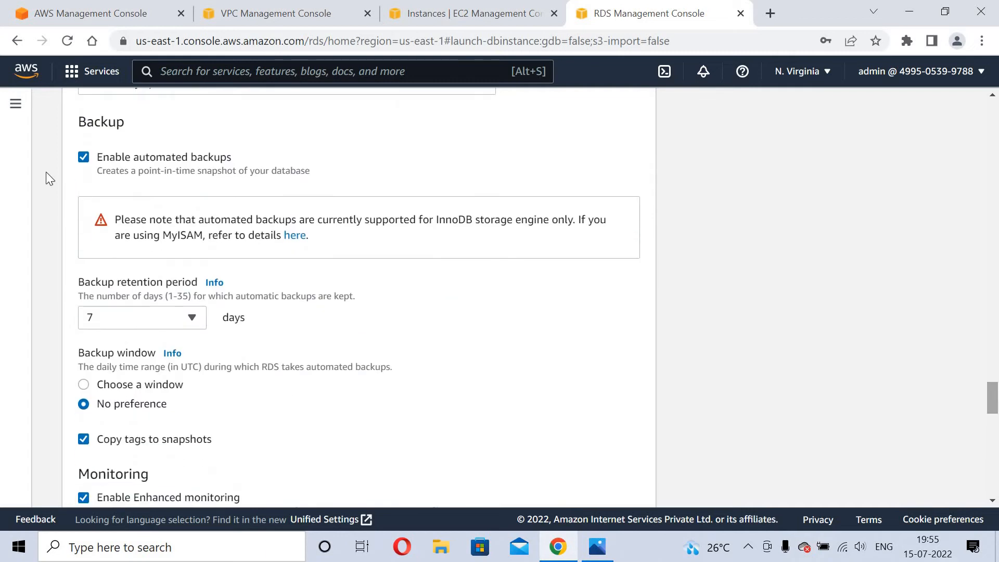
left_click(83, 160)
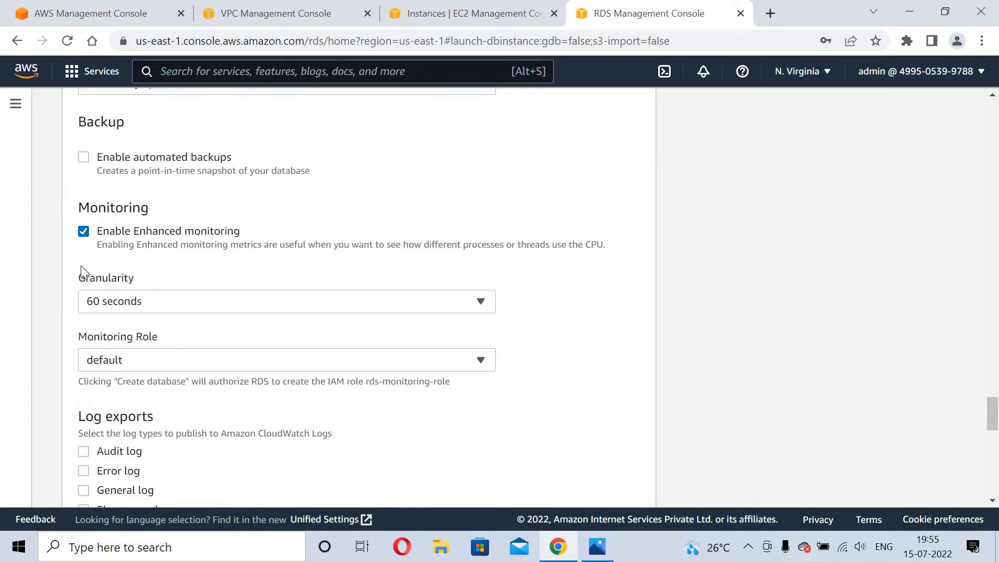
left_click(84, 232)
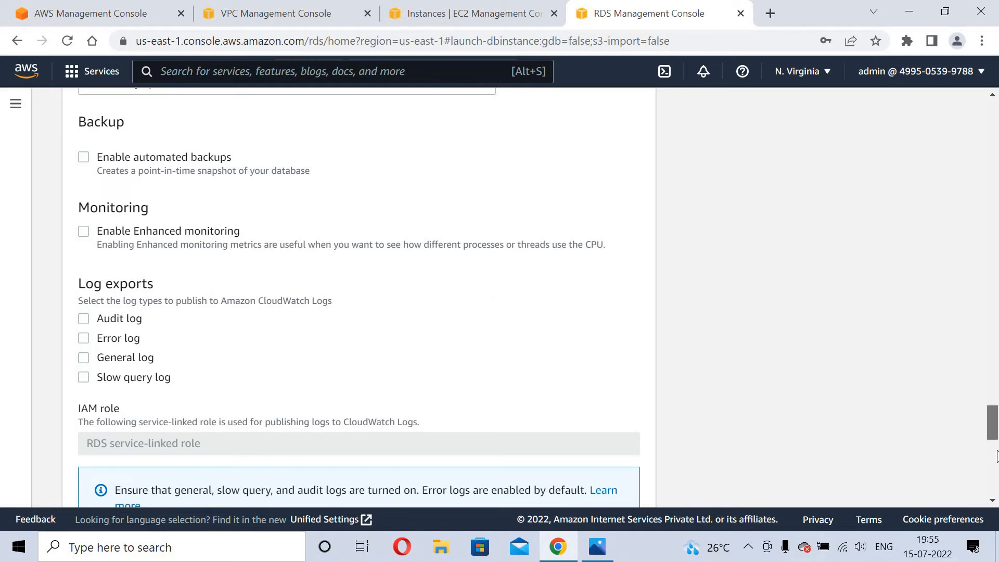
left_click_drag(994, 438, 998, 466)
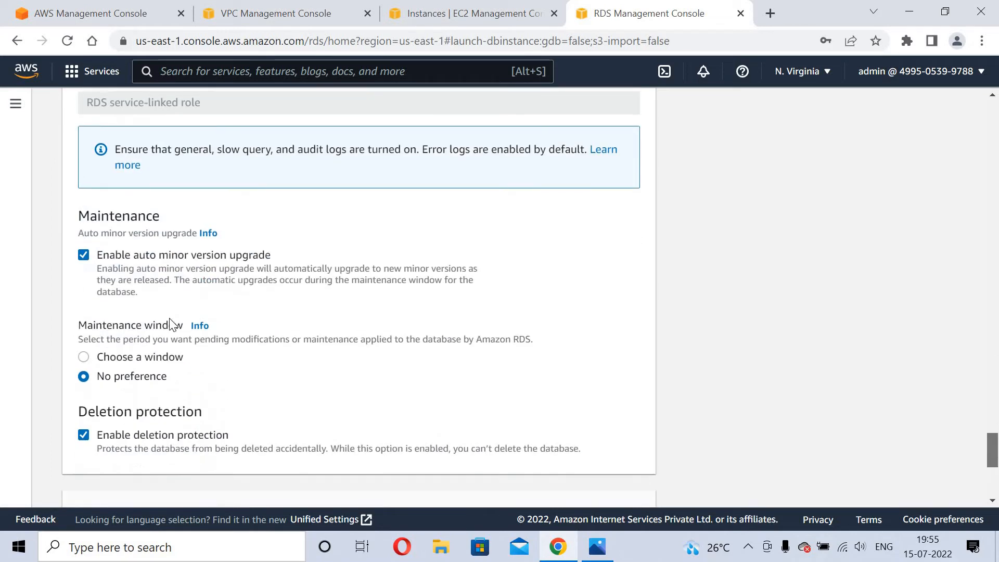
left_click(84, 259)
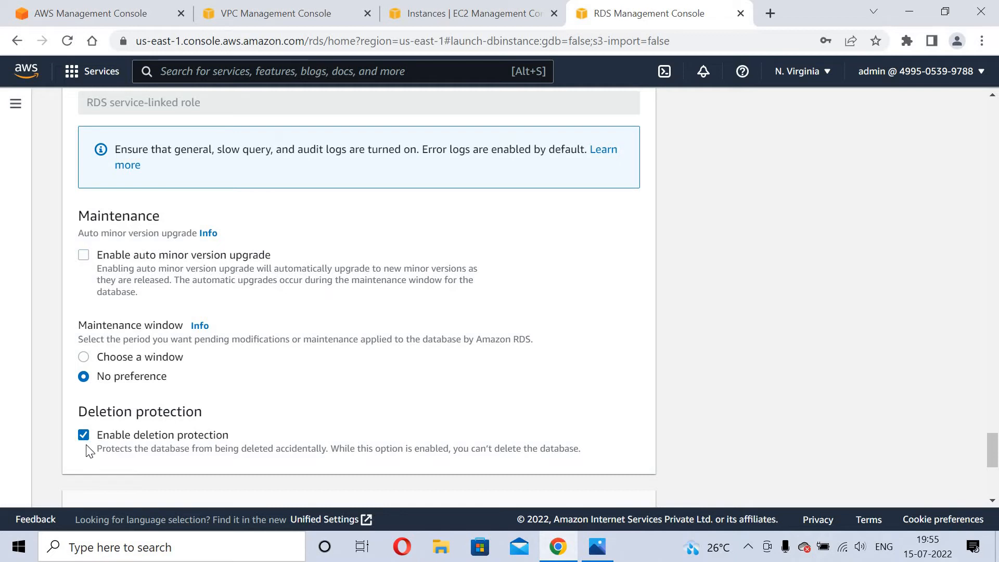
left_click(84, 435)
scroll(997, 451, "down", 6)
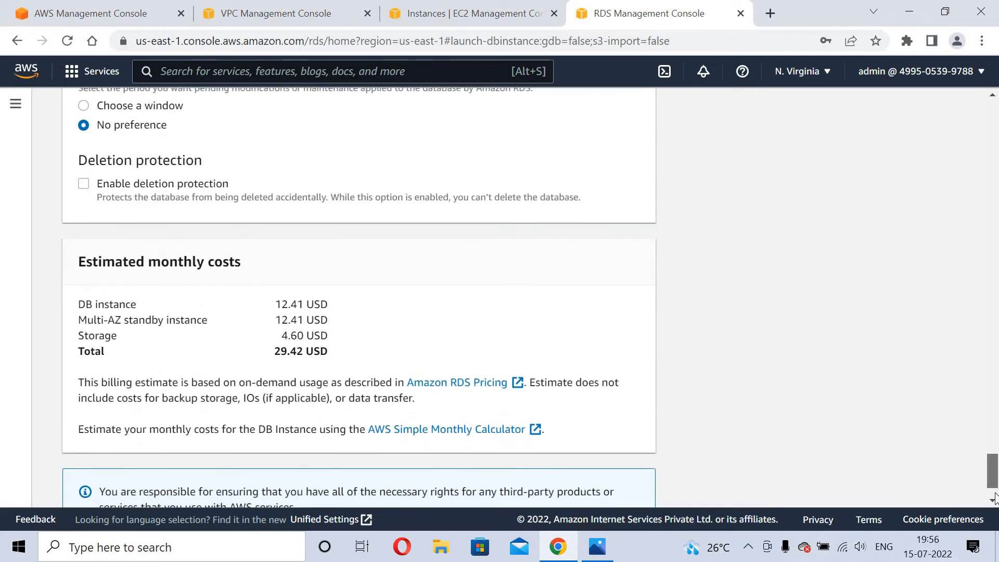
left_click(601, 478)
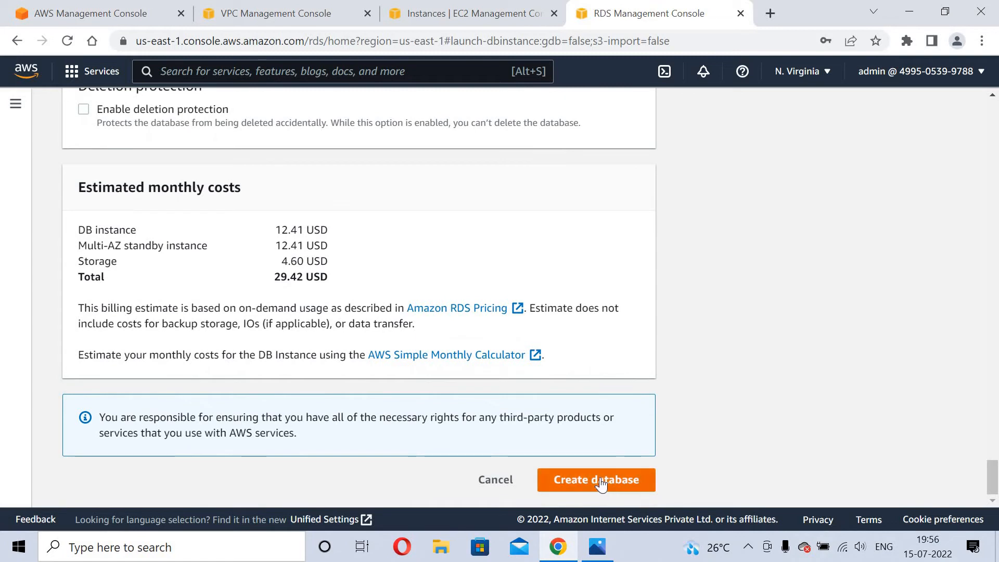
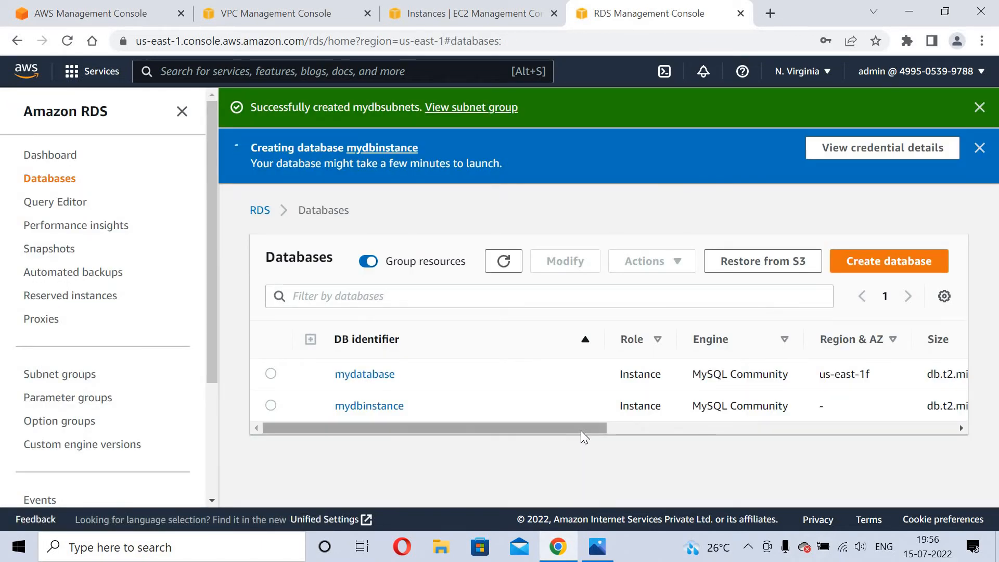
Wait for mydatabase to delete and mydbinstance to become Available, scrolling back to DB identifier.
left_click_drag(582, 430, 688, 426)
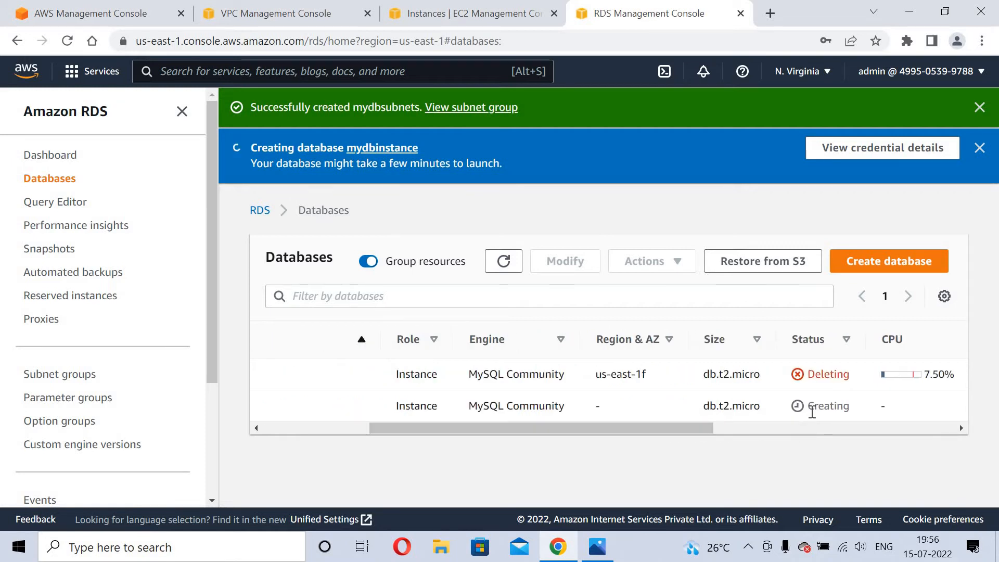
left_click_drag(813, 411, 861, 413)
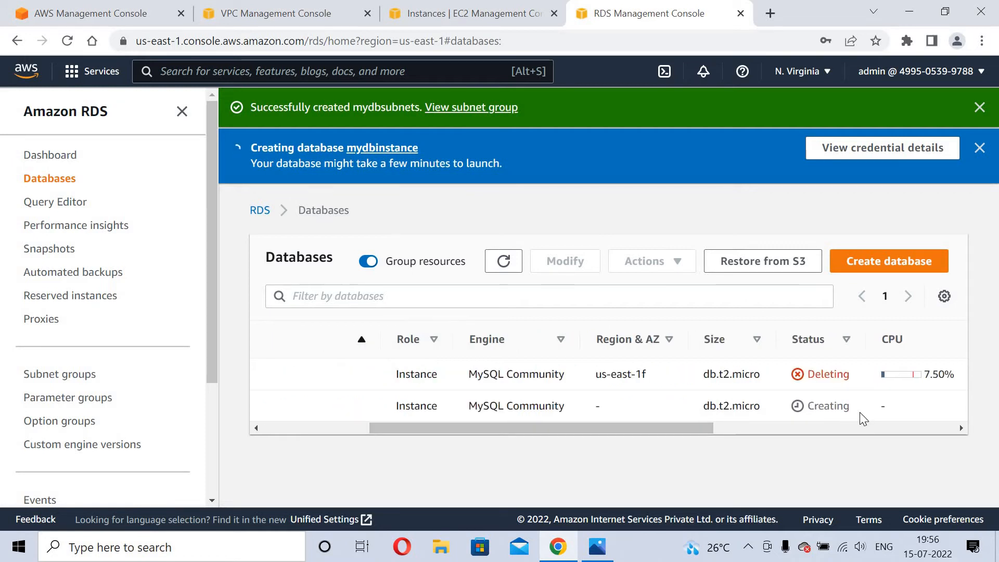
left_click(629, 414)
left_click_drag(621, 429, 644, 481)
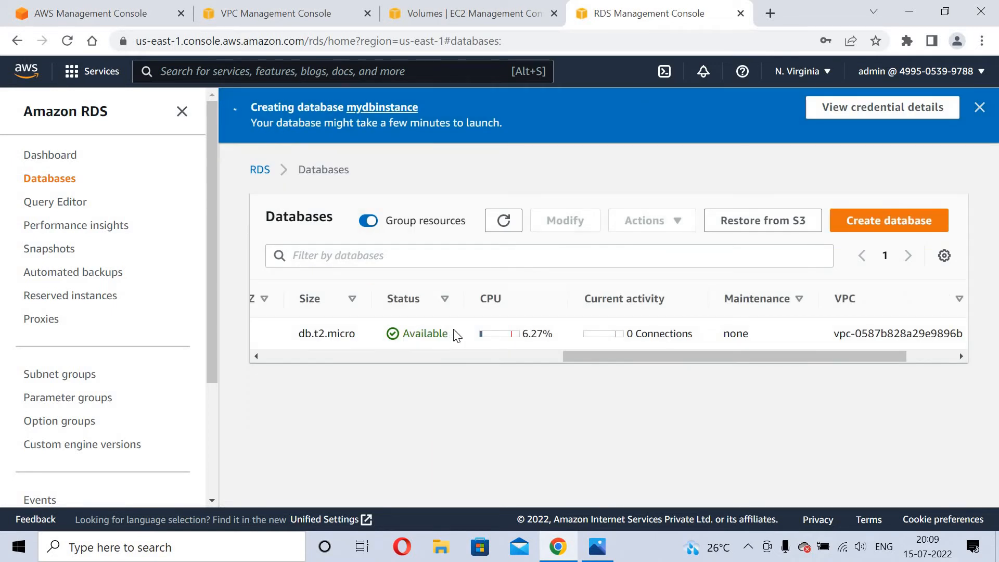
left_click(464, 358)
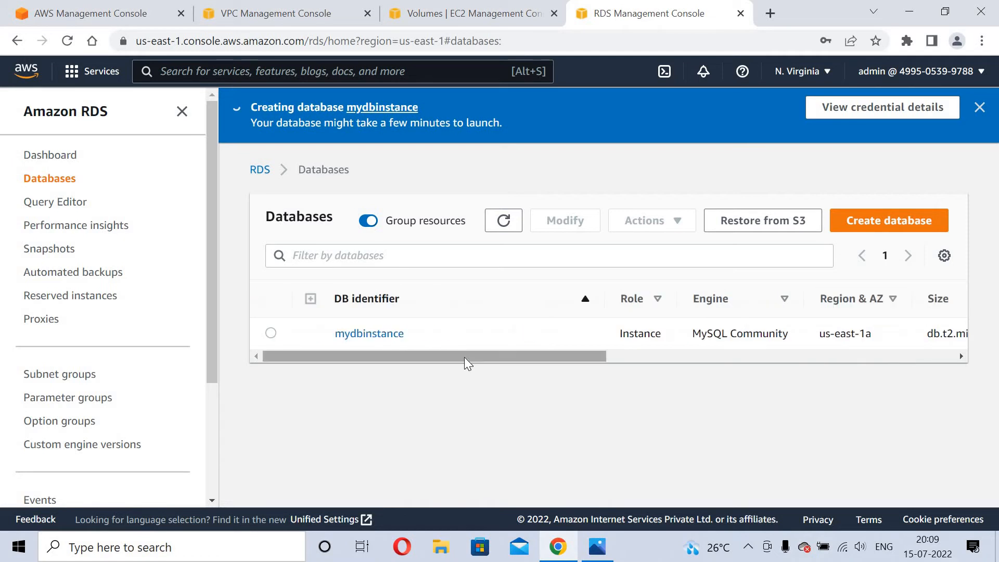
Open mydbinstance's rdssg-newww security group and edit its inbound MYSQL/Aurora port 3306 rule.
left_click(375, 334)
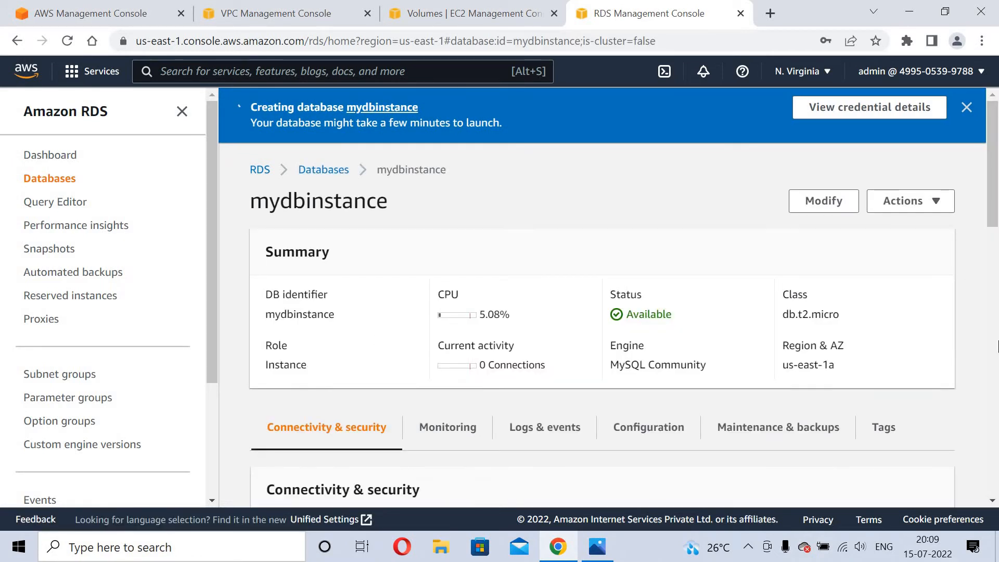
scroll(810, 202, "down", 6)
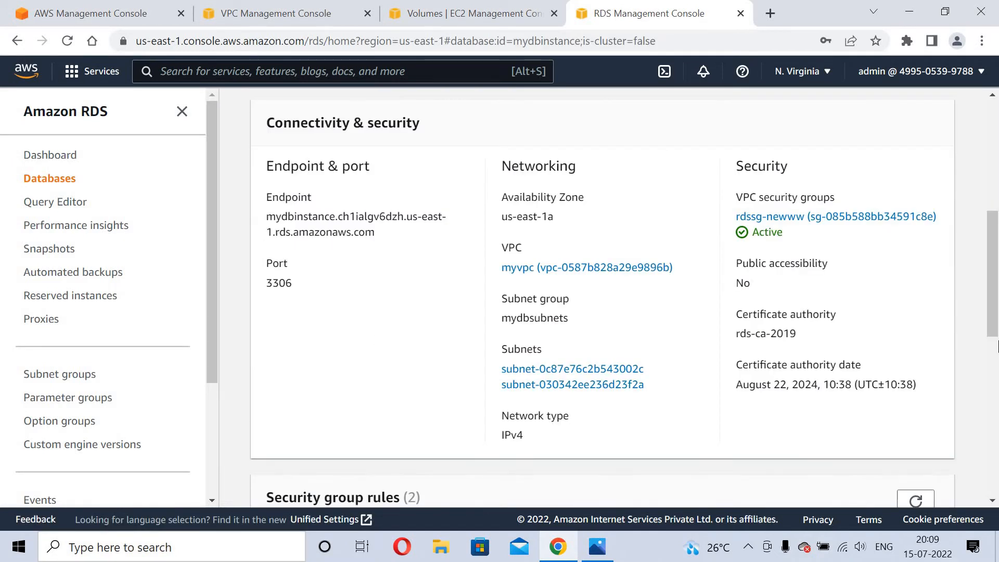
left_click(815, 217)
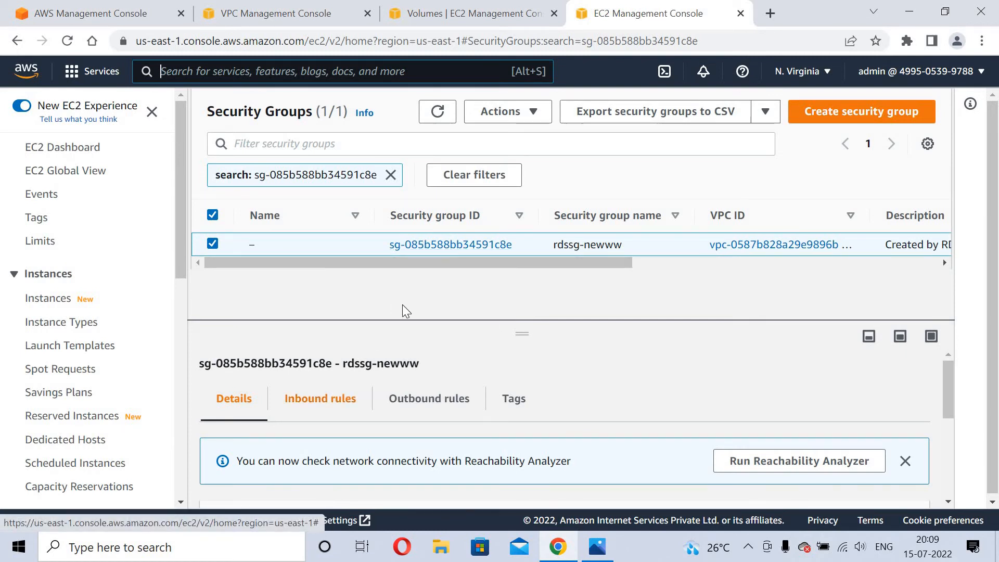
left_click(442, 246)
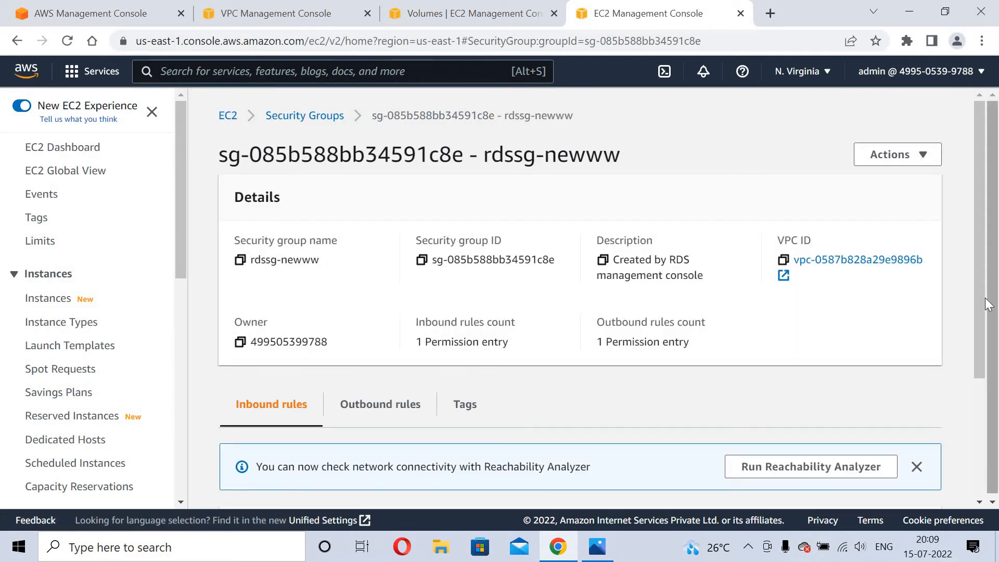
scroll(906, 375, "down", 3)
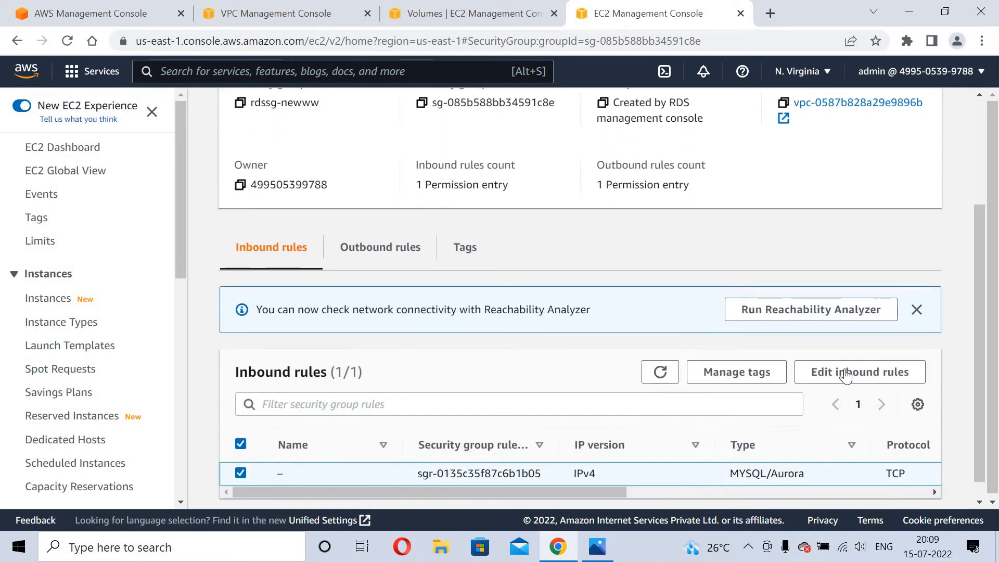
left_click(845, 373)
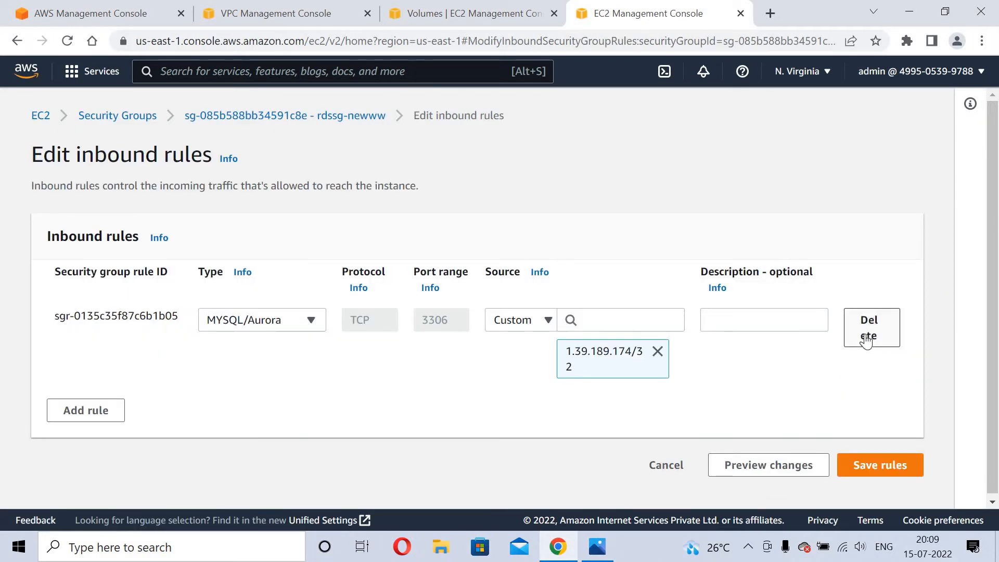
Replace the old inbound rule with a new rule of type MYSQL/Aurora.
left_click(867, 338)
left_click(76, 340)
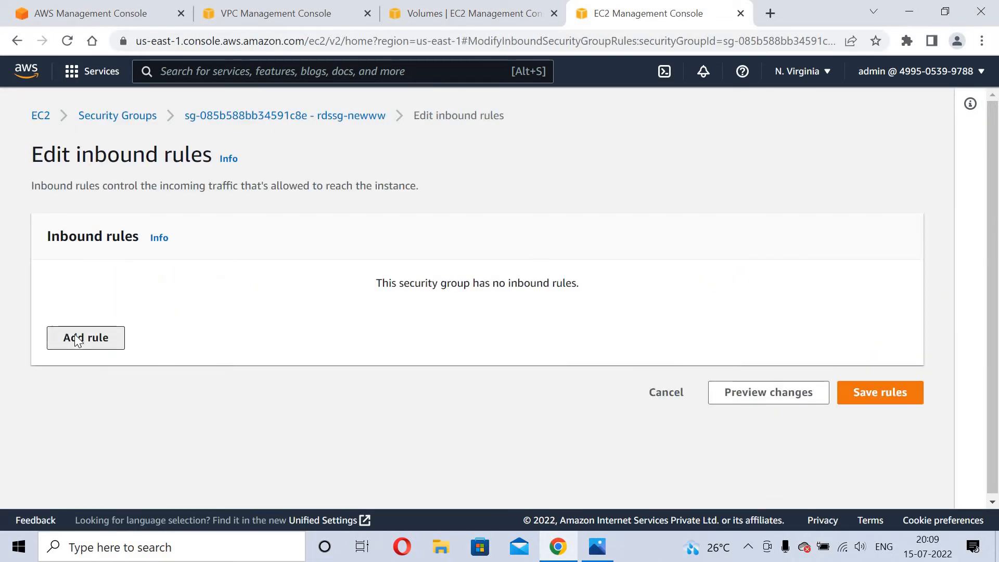
left_click(217, 324)
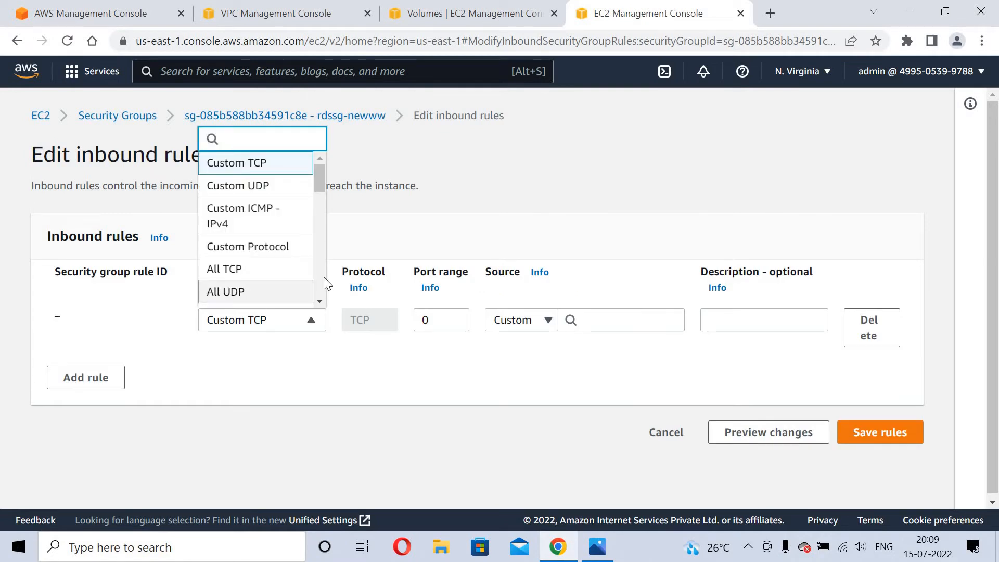
scroll(321, 276, "down", 3)
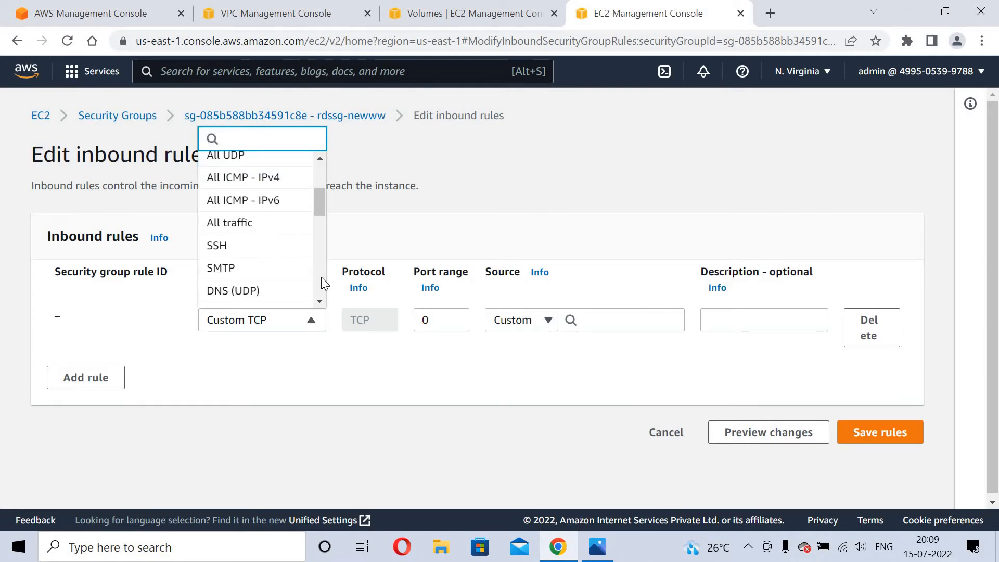
scroll(321, 276, "down", 3)
scroll(320, 276, "down", 3)
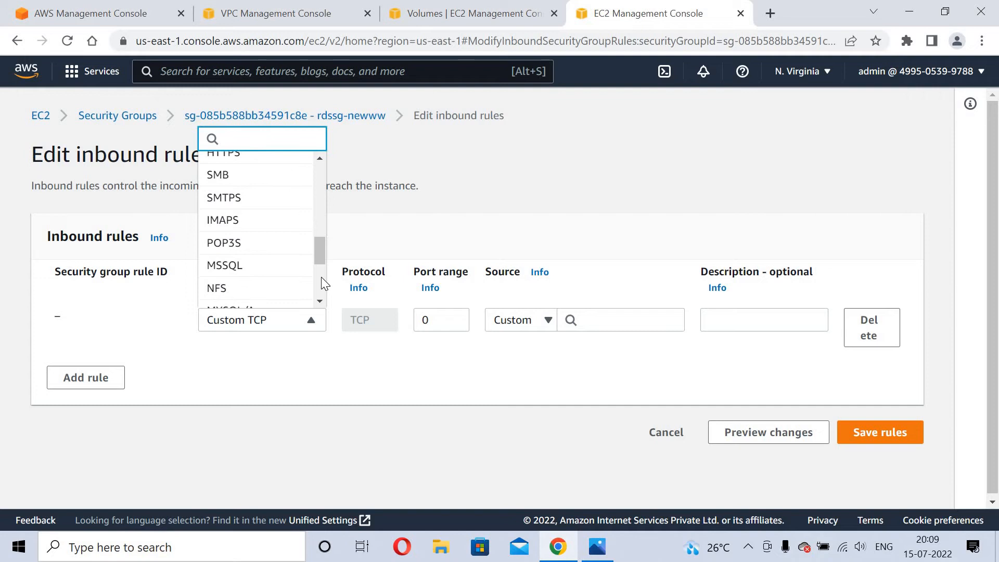
scroll(321, 277, "down", 3)
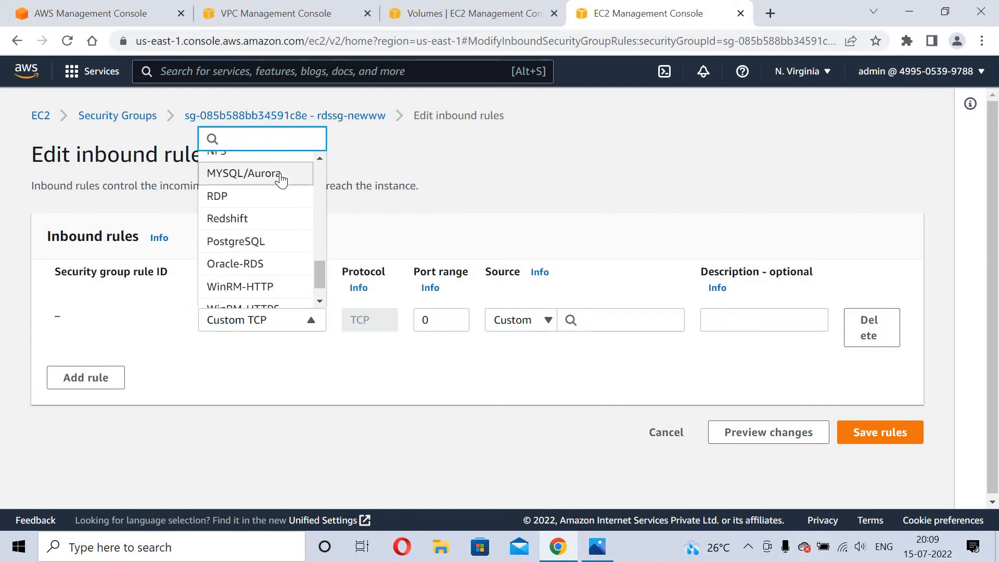
key("Return")
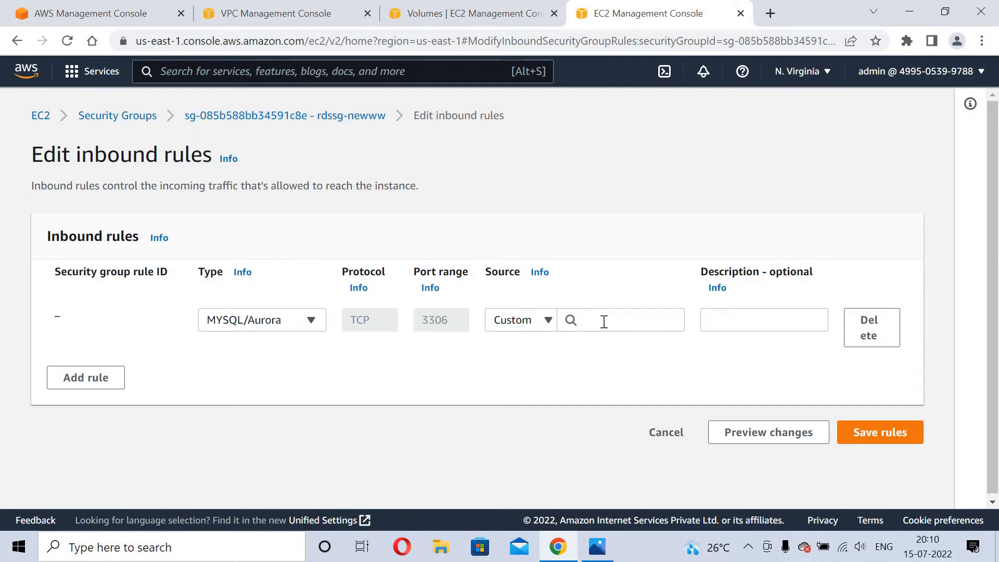
Set the rule's source to the launch-wizard-1 security group and save the inbound rules.
left_click(604, 321)
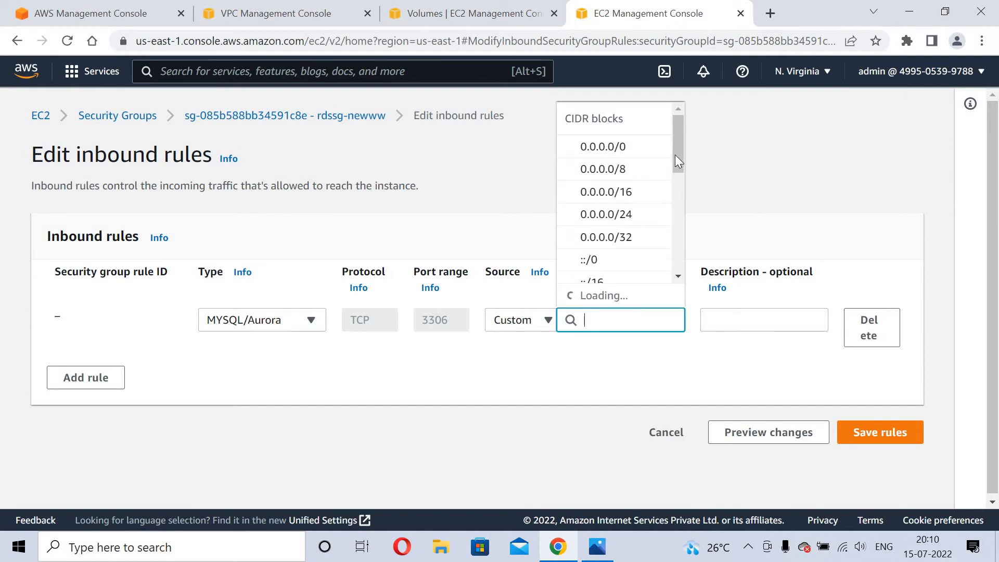
left_click_drag(676, 155, 686, 201)
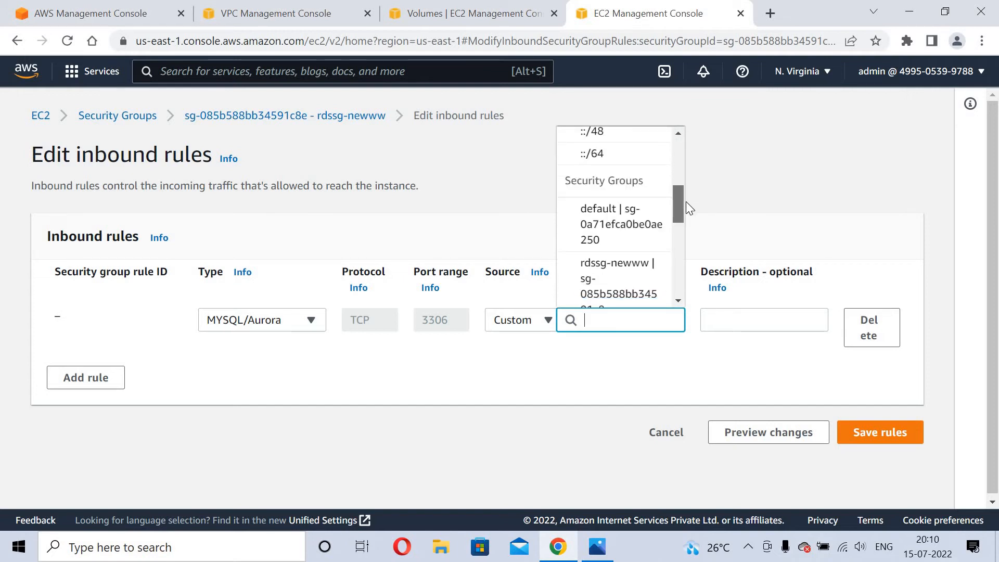
left_click_drag(686, 202, 685, 223)
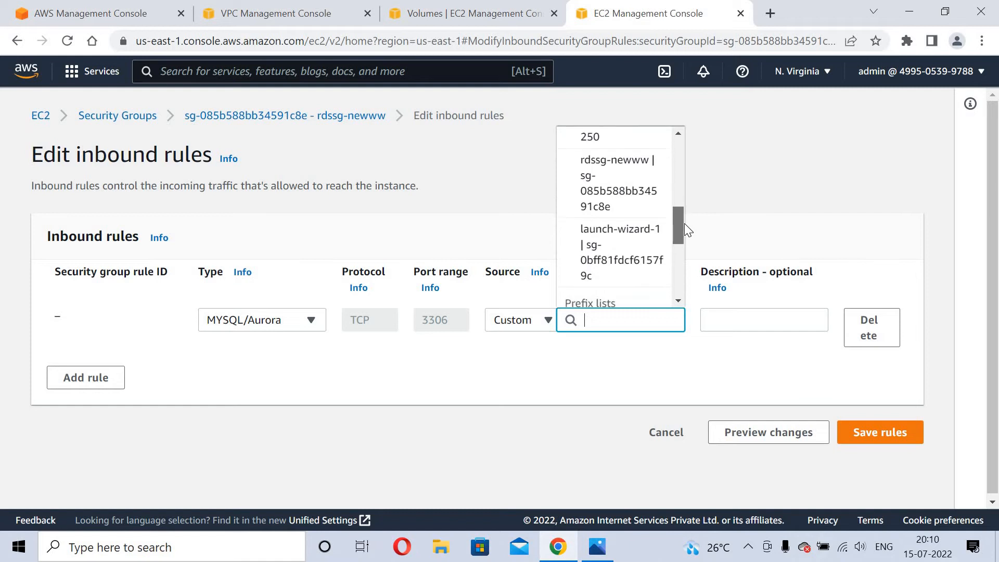
left_click(586, 261)
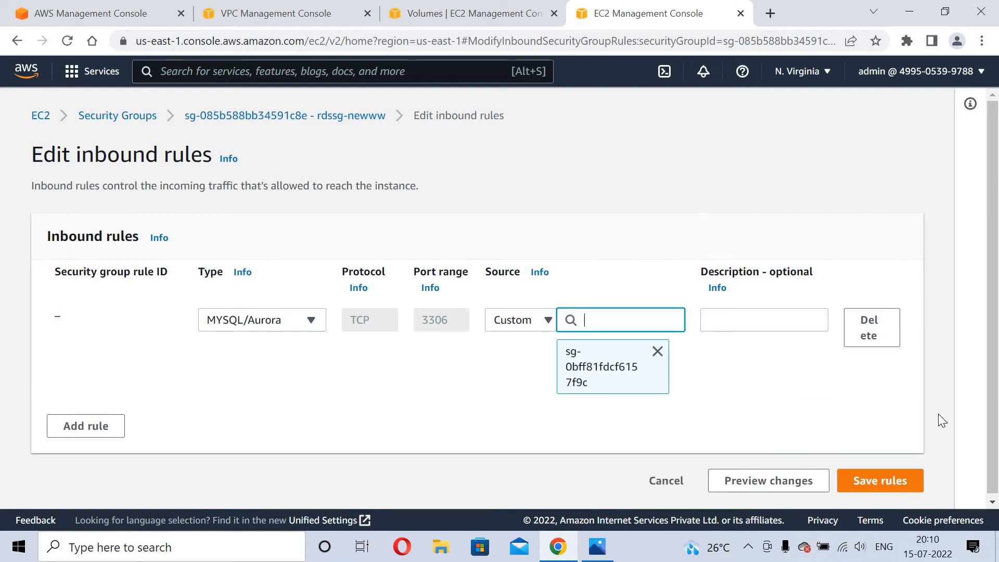
left_click(886, 481)
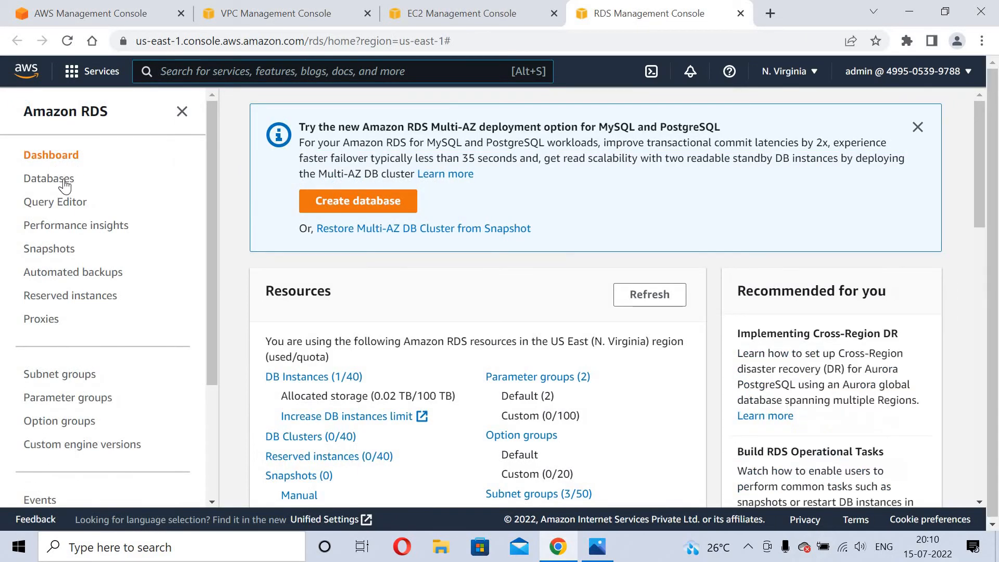
Copy mydbinstance's endpoint address from its Connectivity & security section.
left_click(63, 179)
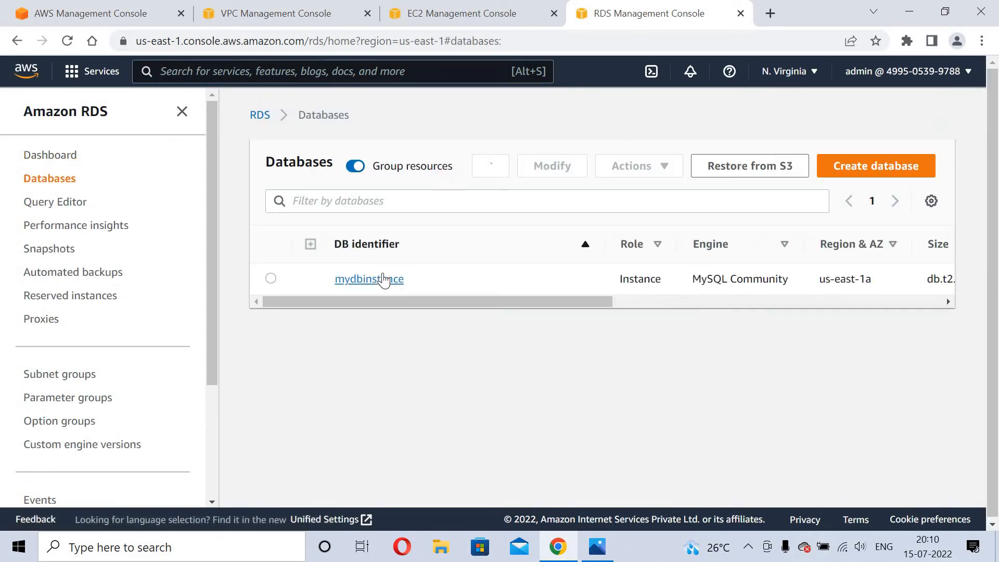
left_click(383, 277)
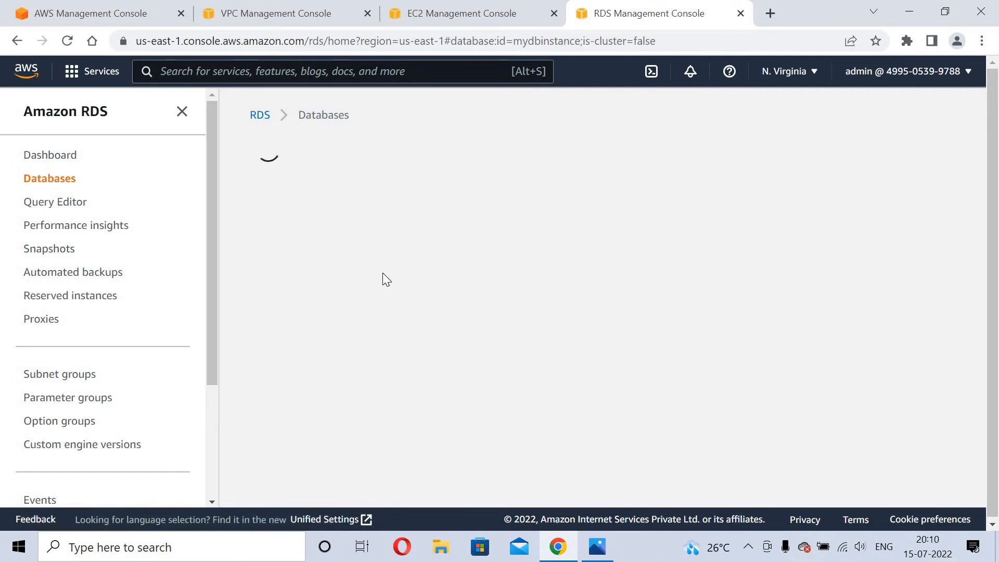
scroll(386, 280, "down", 3)
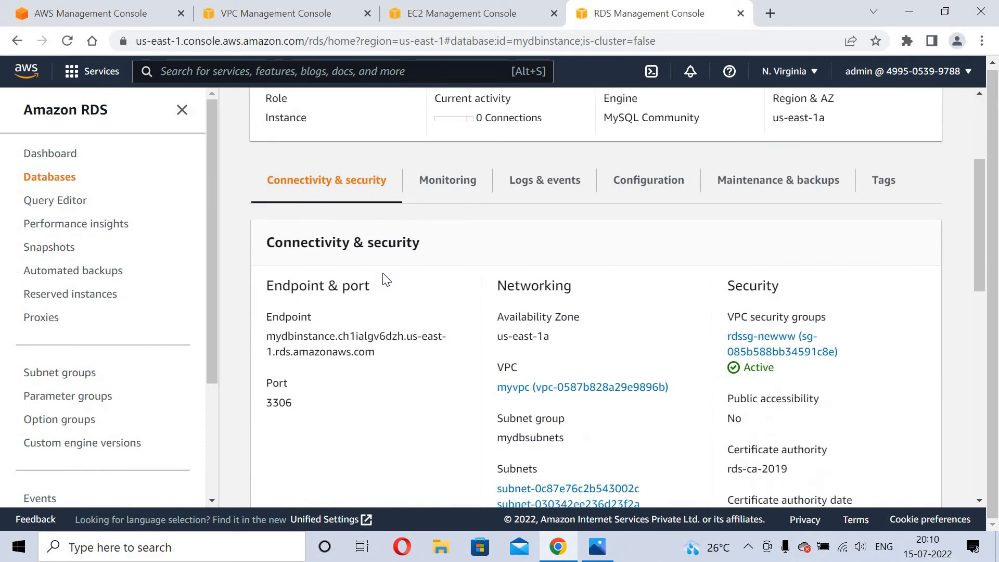
scroll(387, 280, "down", 2)
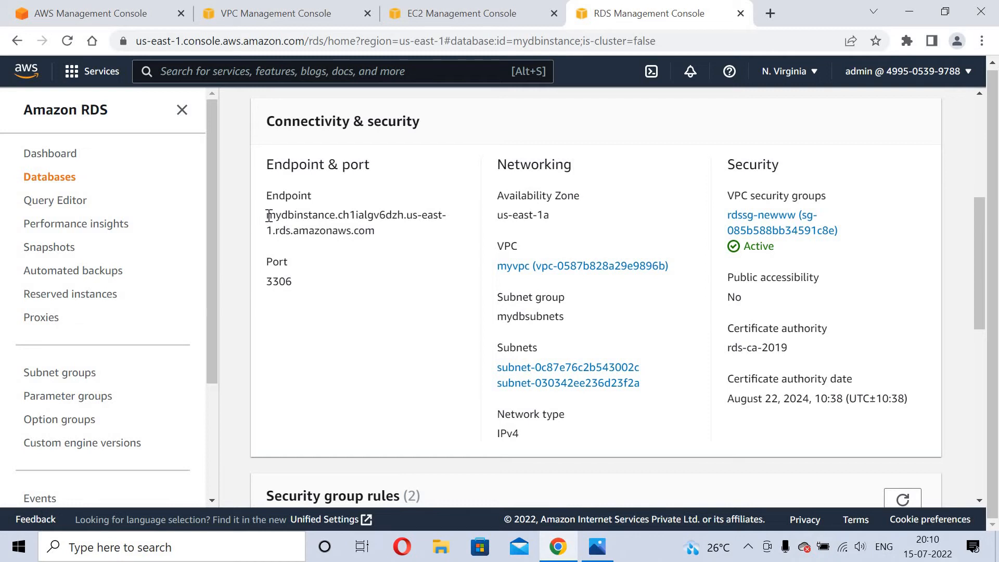
triple_click(397, 238)
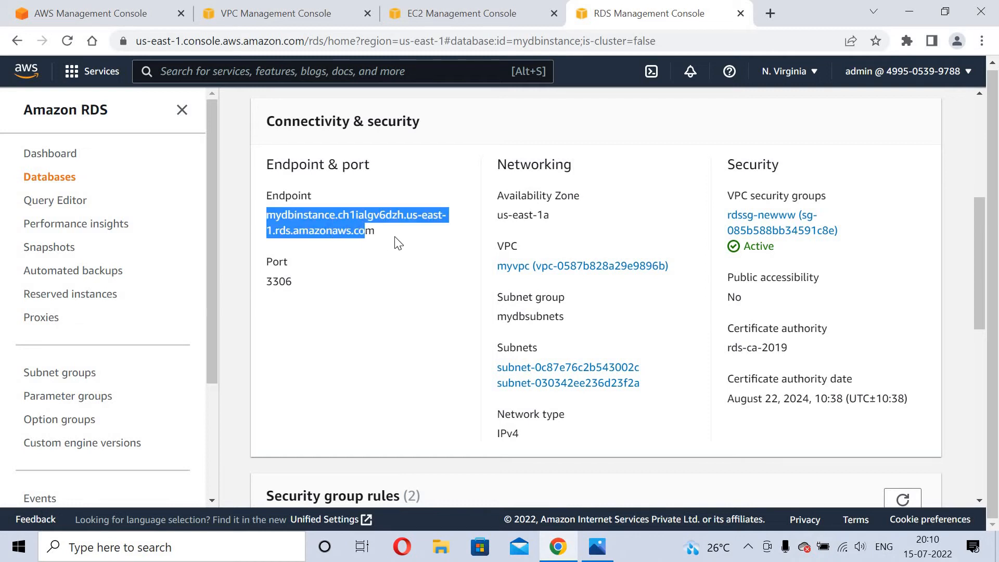
right_click(319, 230)
left_click(354, 243)
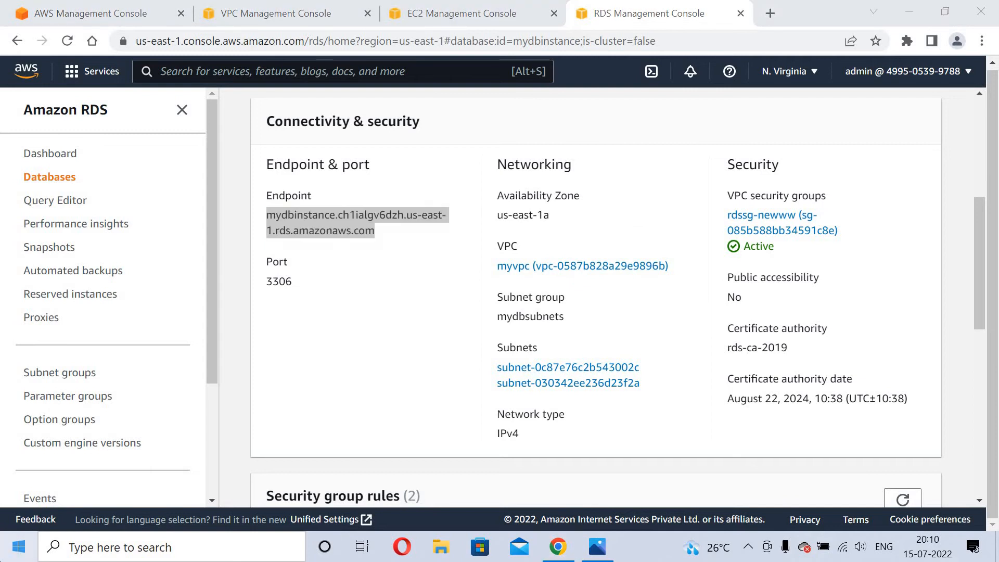
Launch Notepad from the Start search.
type("noy")
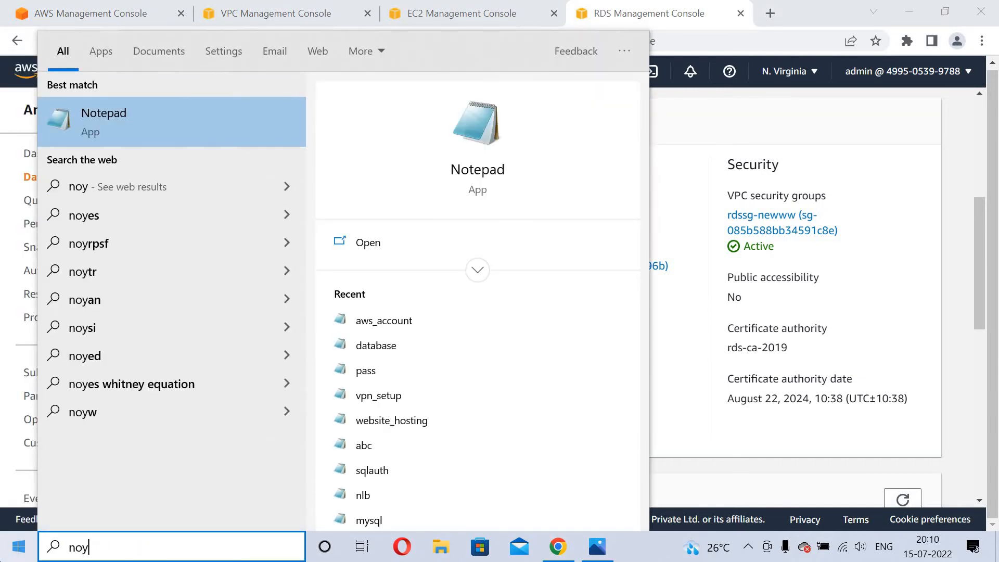
key("BackSpace")
type("tepa")
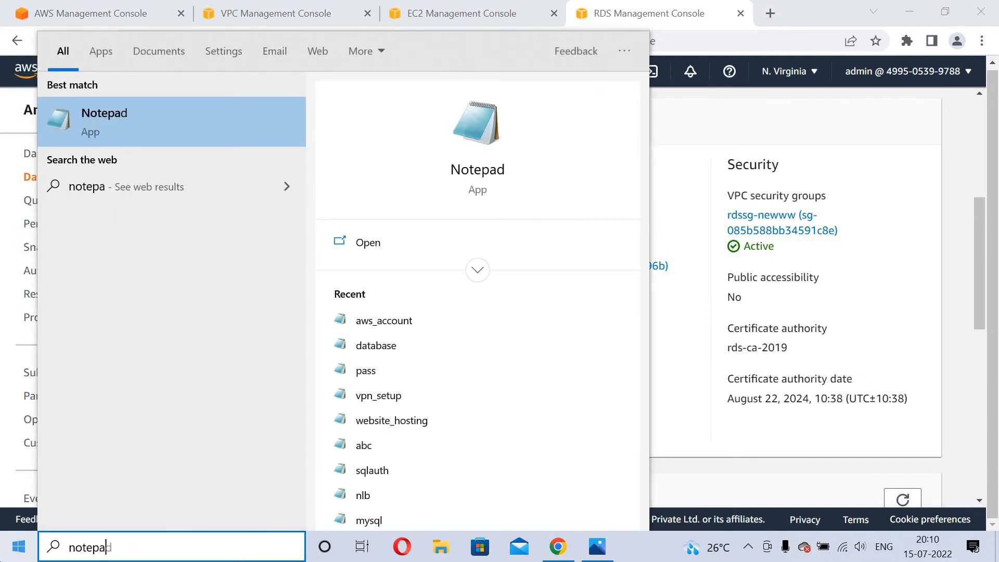
type("d")
key("Return")
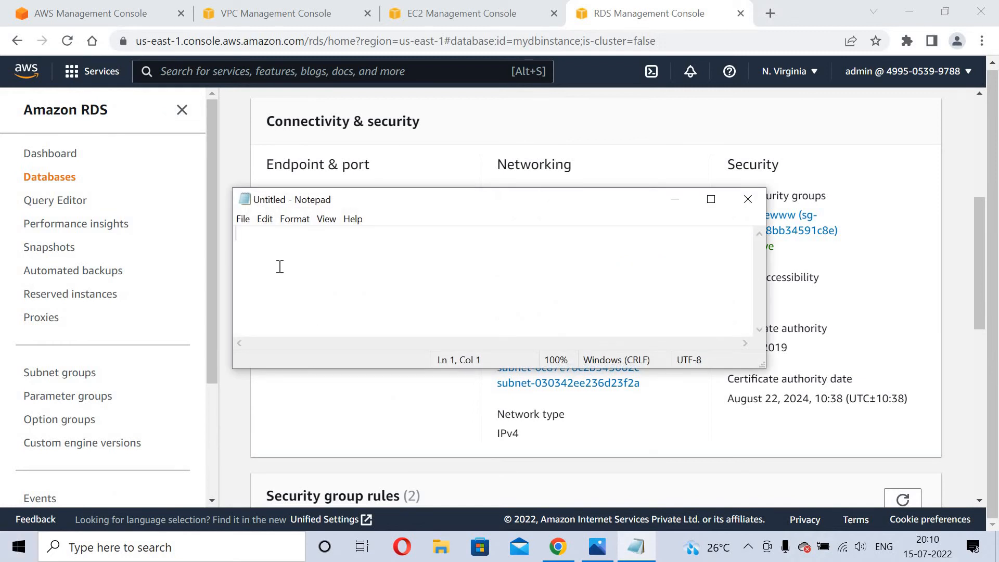
Compose a mysql -h connection command with the pasted RDS endpoint, user admin and -p.
type("mysql -p")
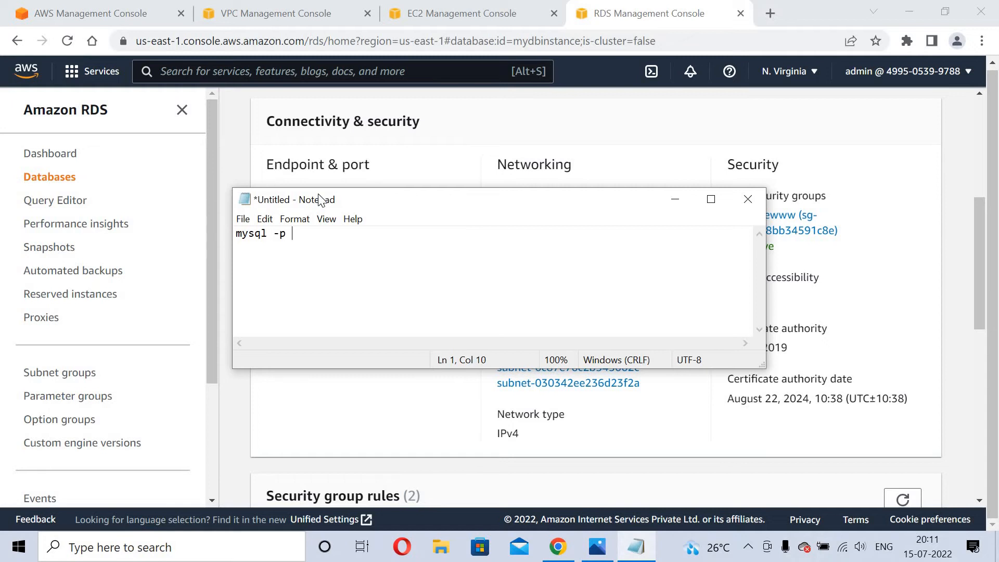
right_click(321, 243)
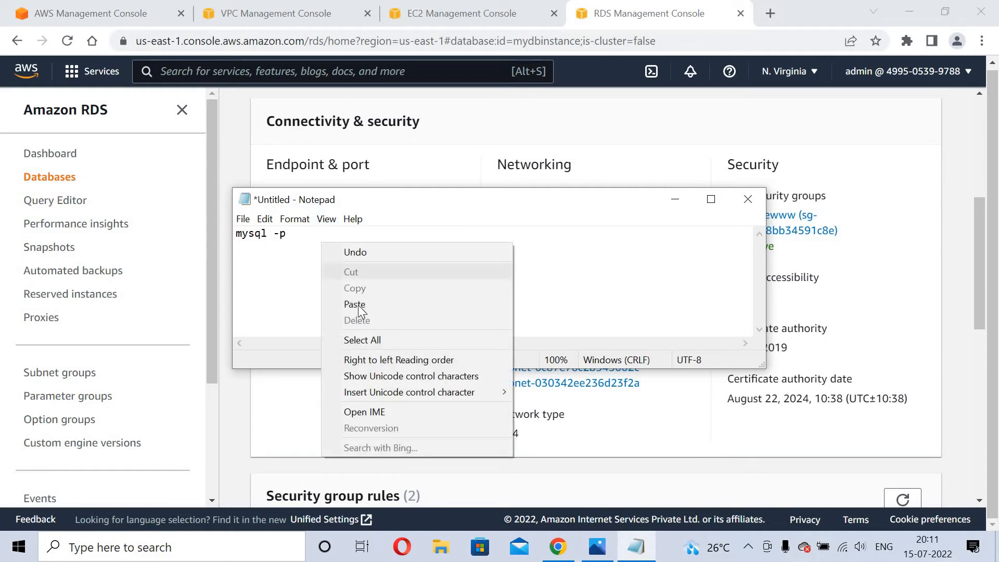
left_click(359, 306)
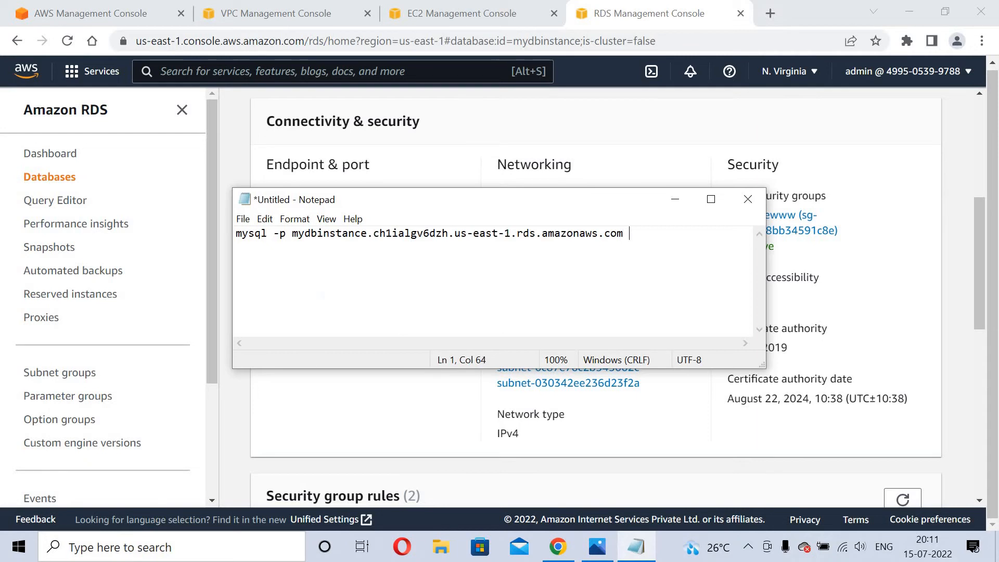
type("-u admin -p")
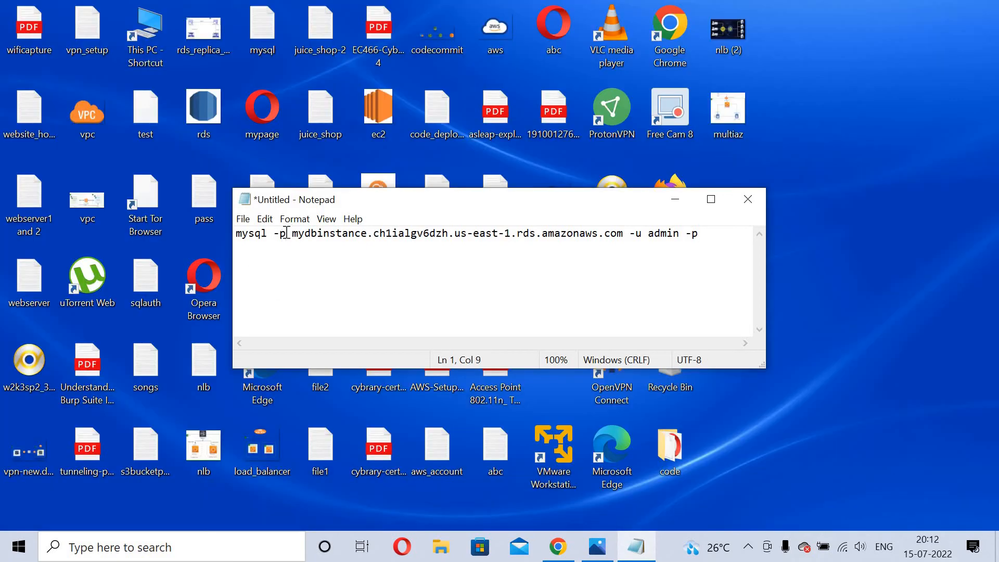
key("BackSpace")
type("h")
Copy the whole mysql command line and minimize Notepad.
left_click_drag(239, 235, 707, 231)
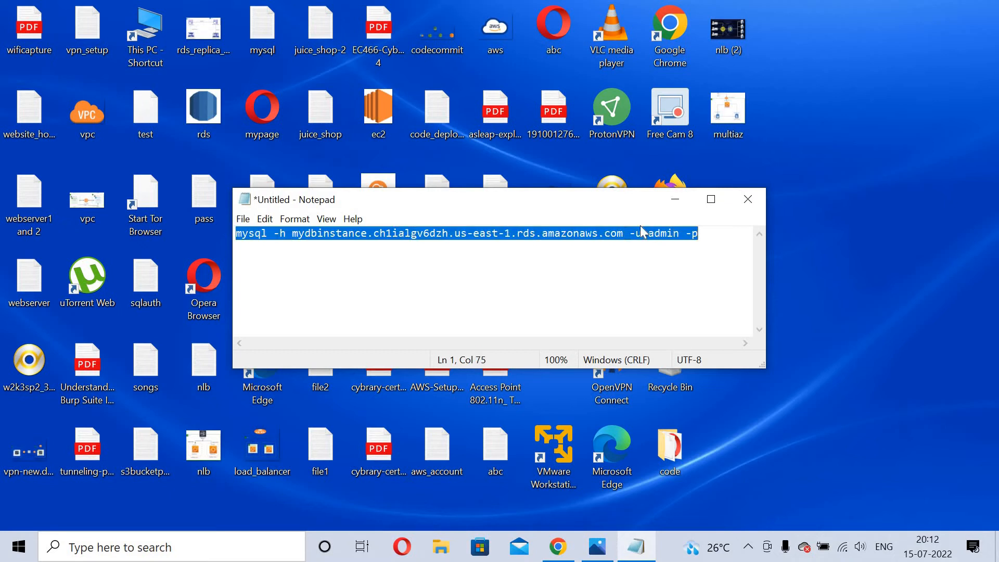
right_click(567, 230)
left_click(614, 275)
left_click(675, 202)
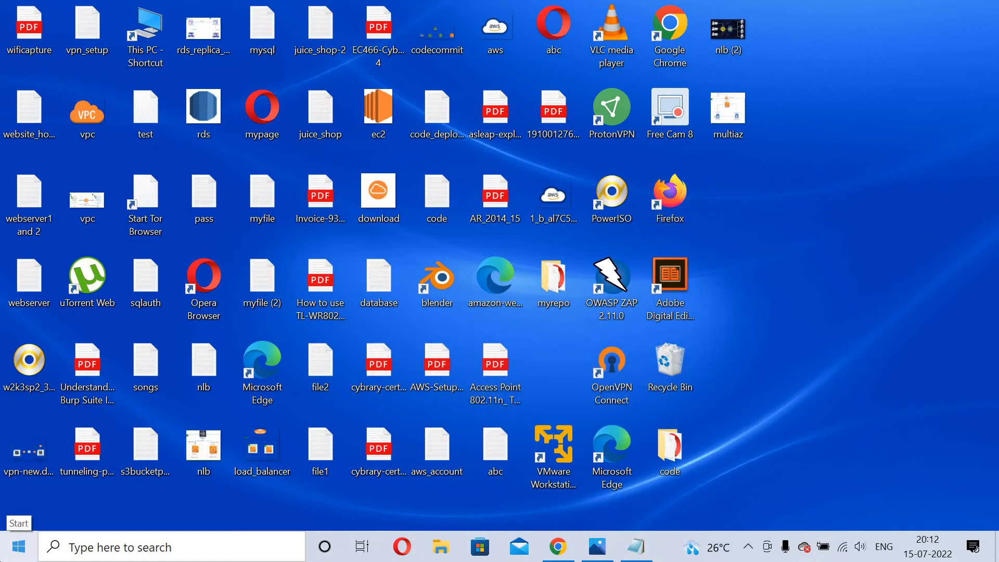
Launch PuTTY from the Start search.
left_click(19, 547)
type("putty")
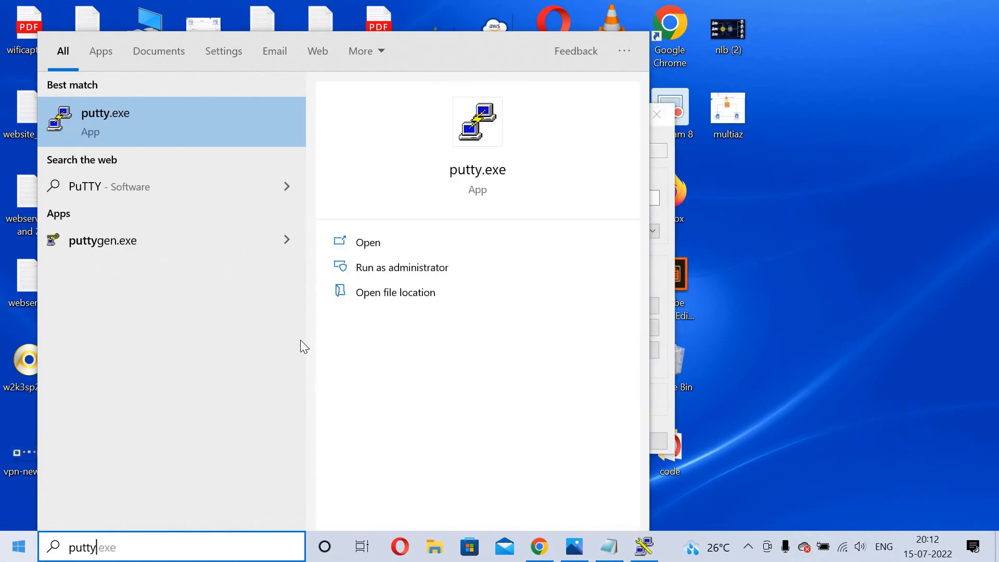
left_click(358, 244)
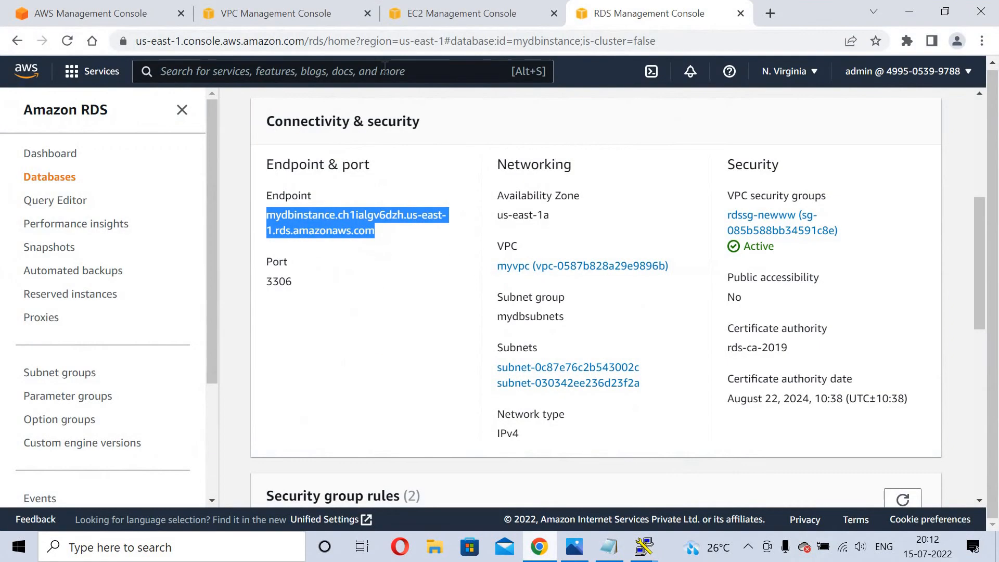
Copy the public IPv4 address of the EC2 instance myec2instances.
left_click(442, 12)
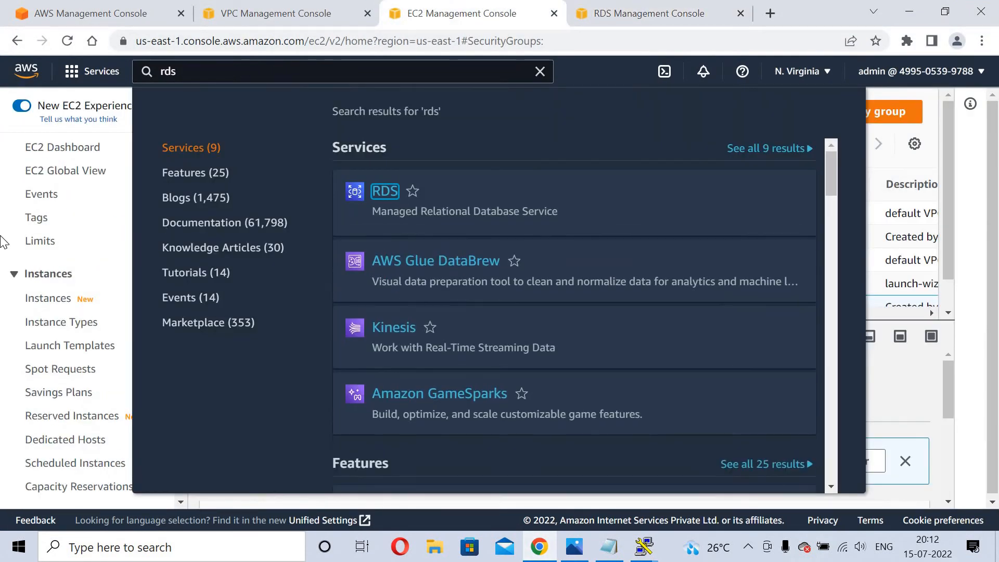
left_click(2, 240)
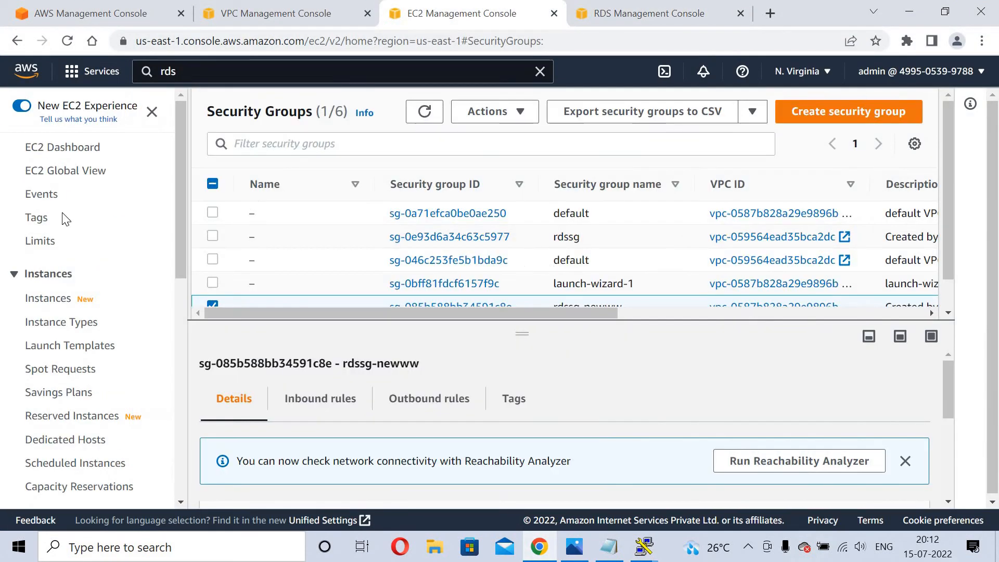
left_click(59, 150)
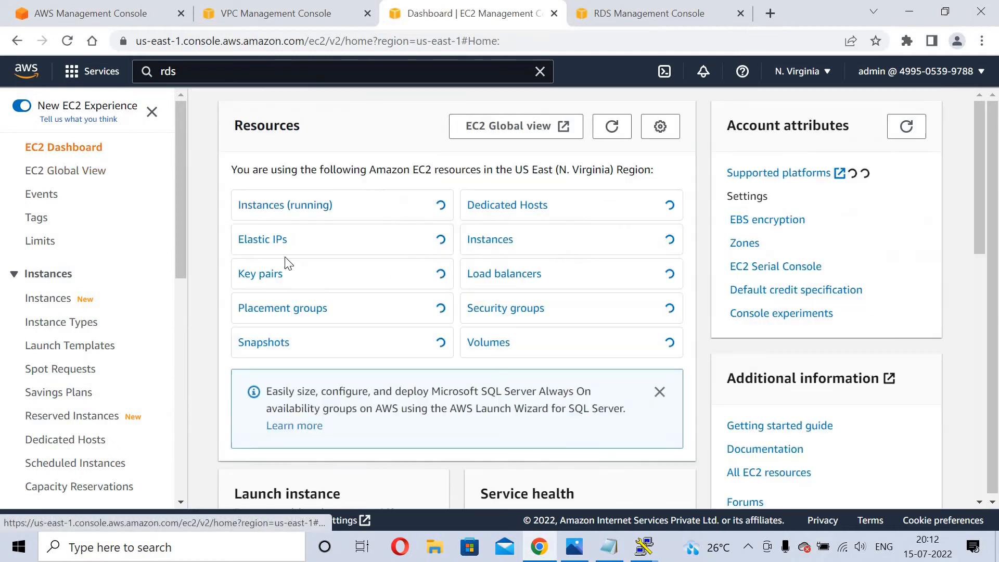
left_click(293, 206)
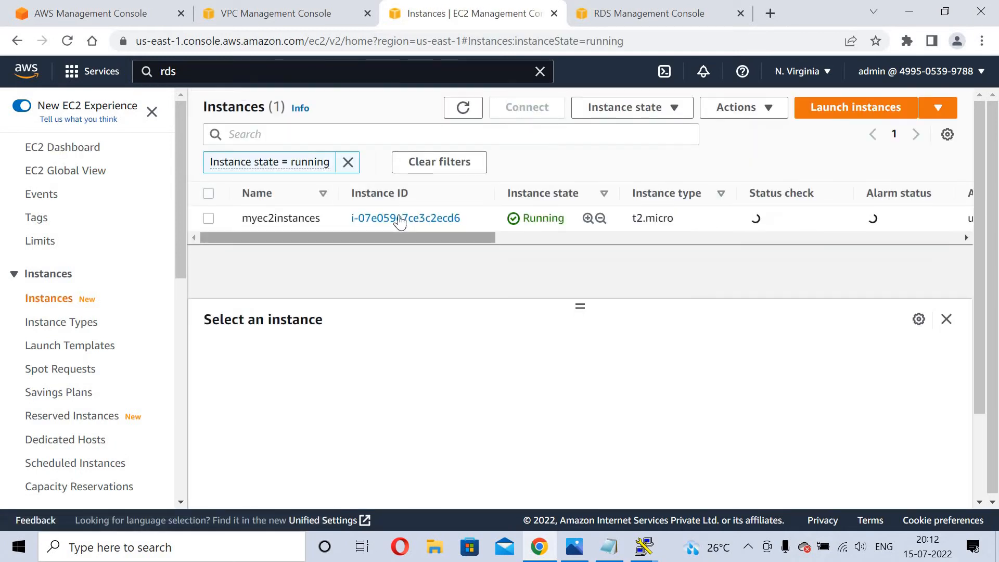
left_click(401, 219)
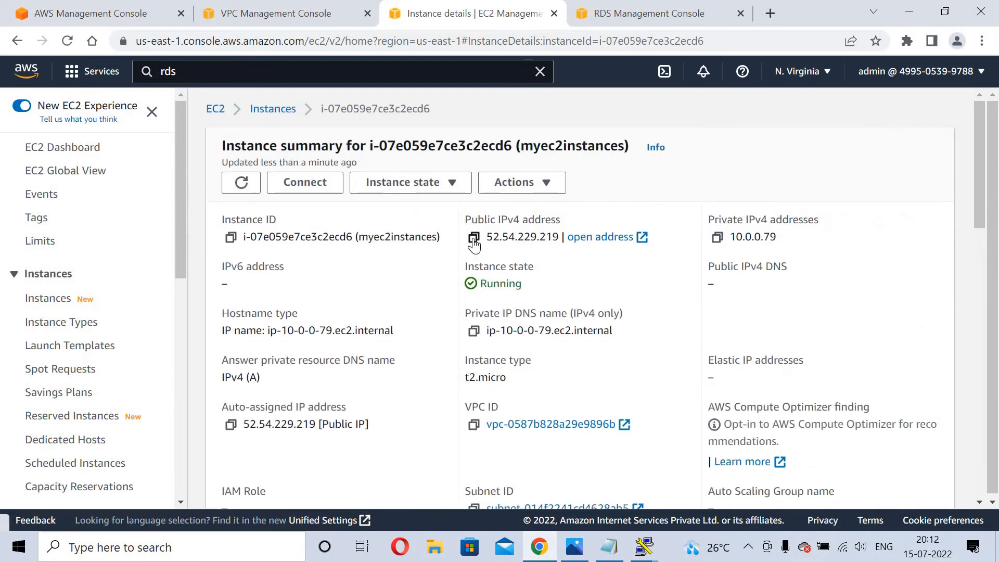
left_click(474, 238)
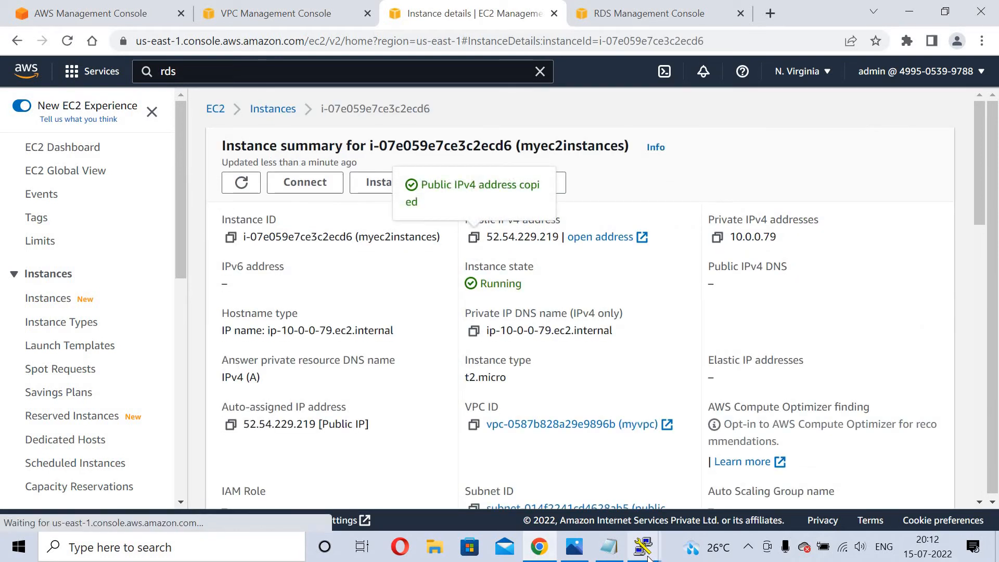
Connect PuTTY to host 52.54.229.219 using private key public-key.ppk.
mouse_move(648, 556)
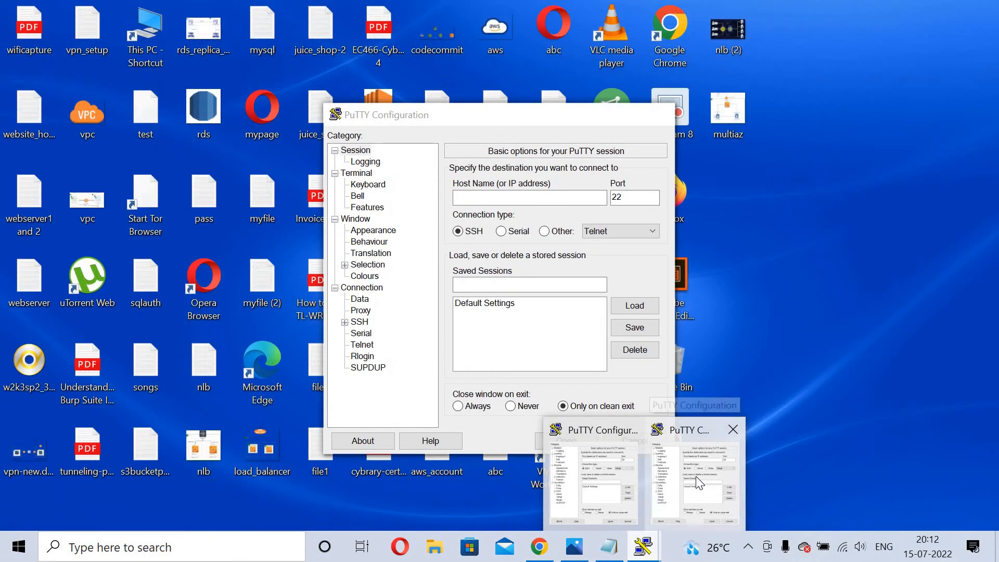
left_click(695, 476)
right_click(486, 197)
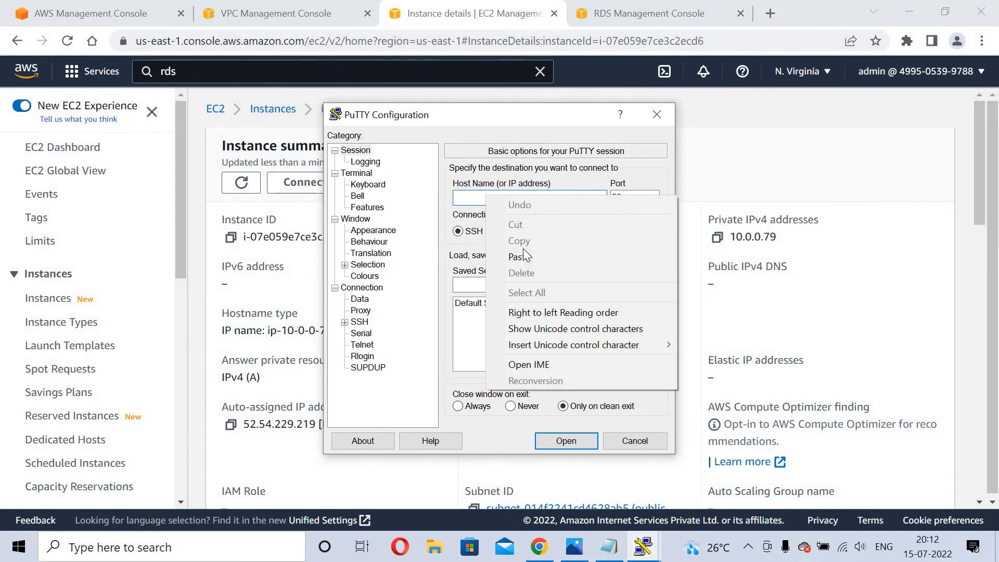
left_click(523, 256)
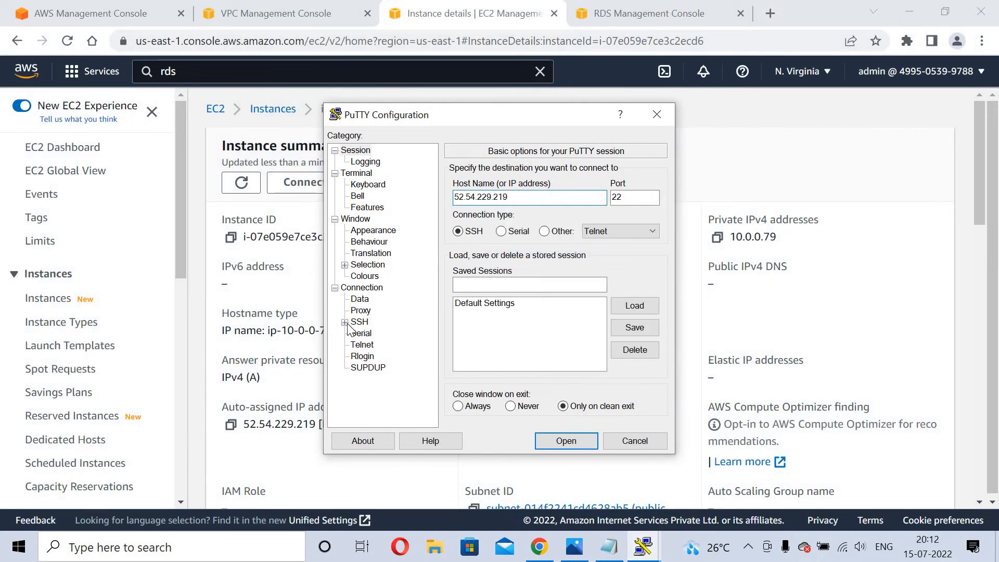
left_click(344, 322)
left_click(369, 356)
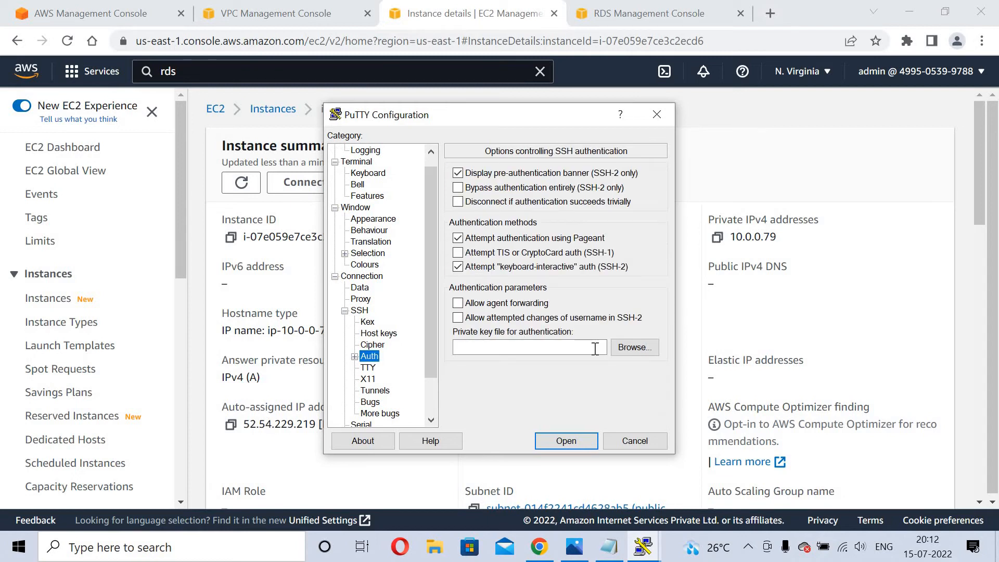
left_click(636, 348)
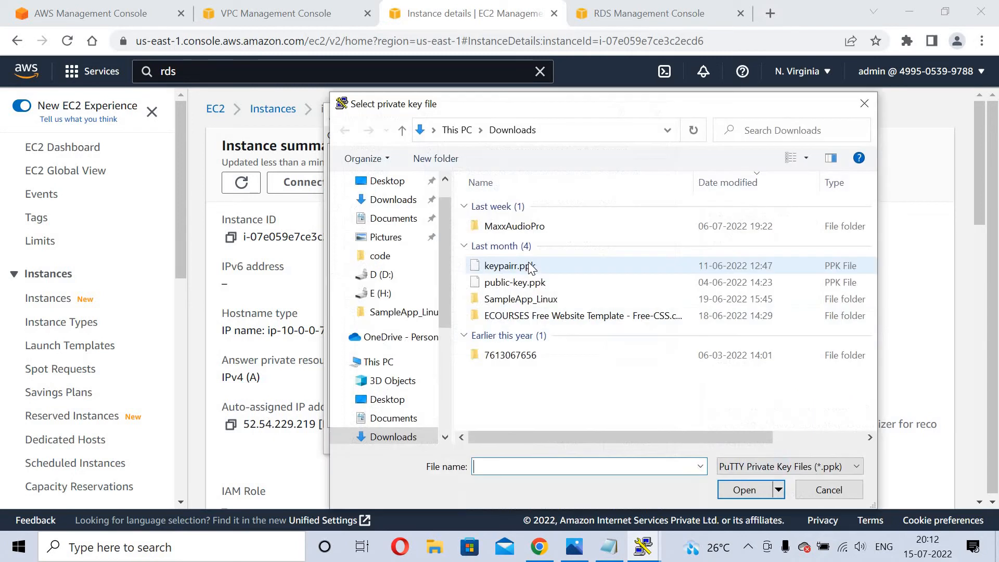
double_click(526, 283)
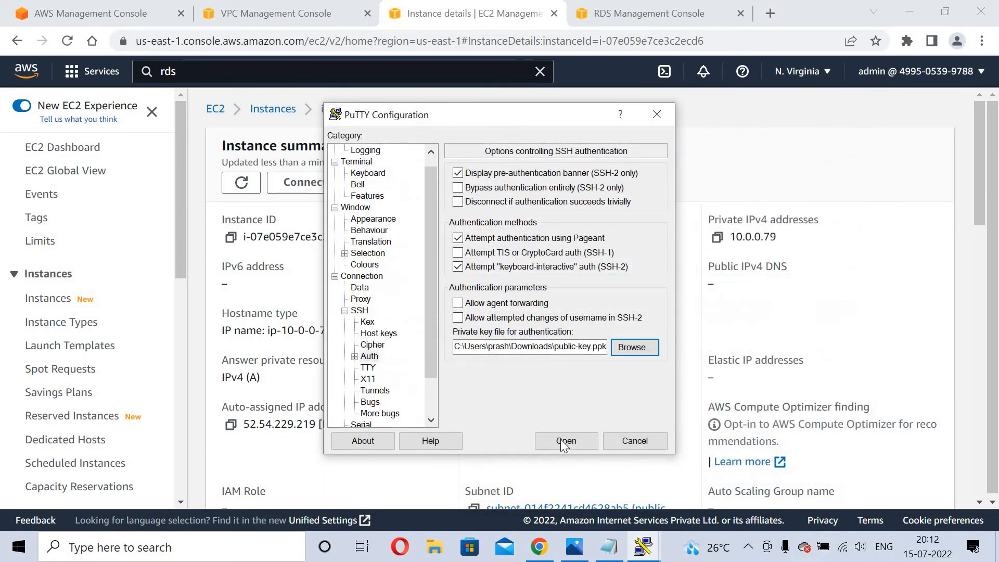
left_click(561, 439)
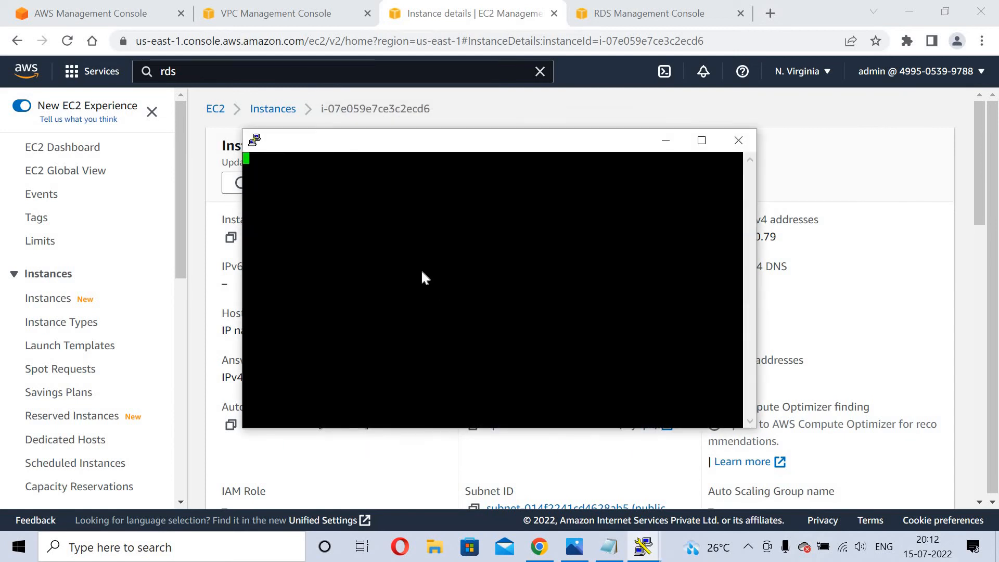
Accept the server's host key and log in as ec2-user.
left_click(536, 419)
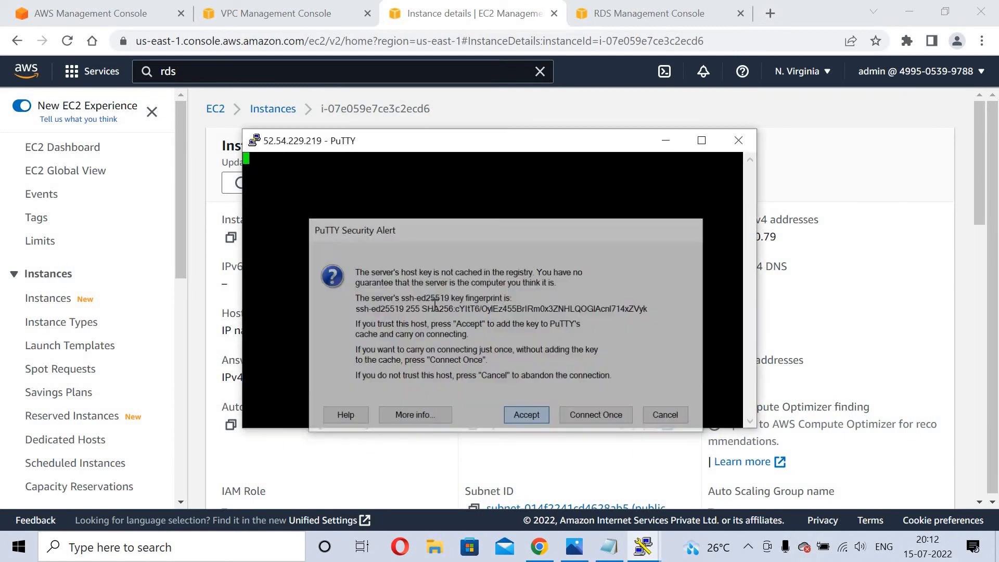
type("ec2")
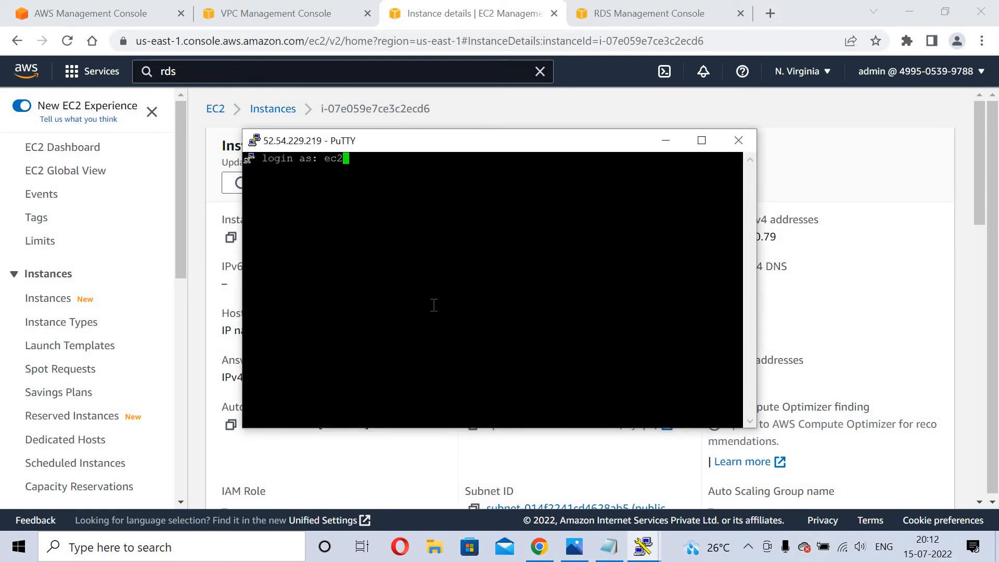
type("-user")
key("BackSpace")
key("BackSpace")
type("er")
key("Return")
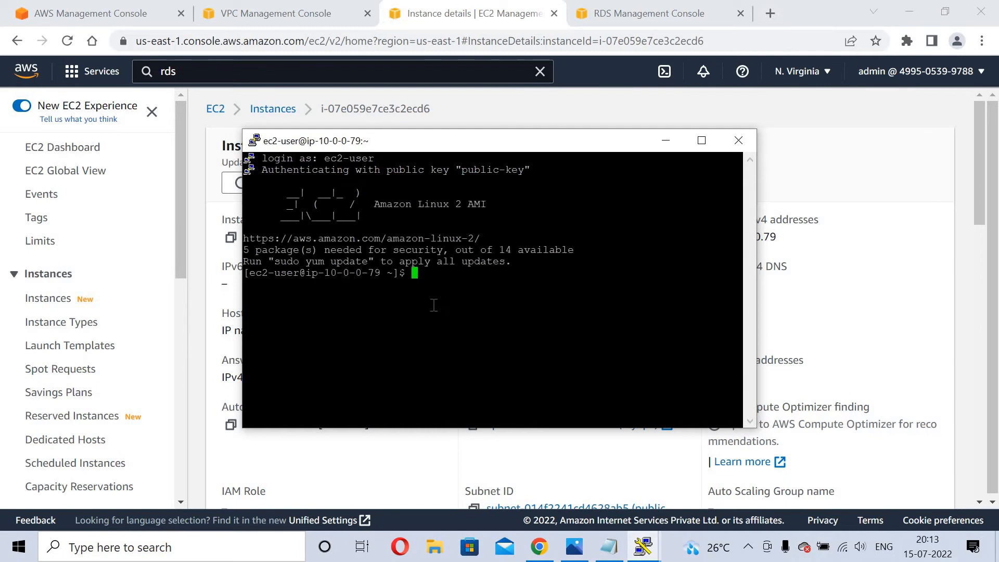
Become root with sudo su and install the mysql client via yum install mysql.
type("sudo su")
key("Return")
type("yu")
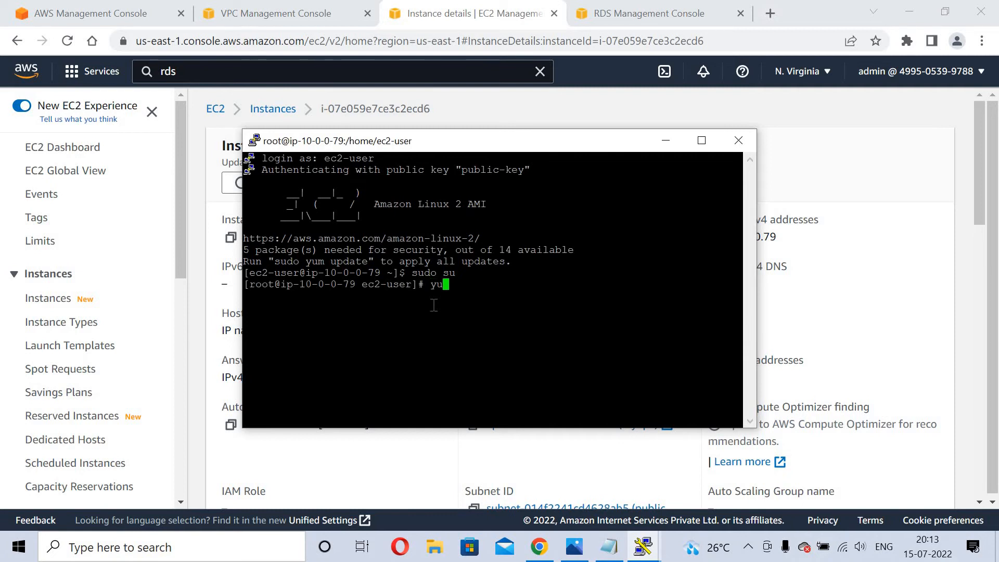
type("m install mysql")
key("Return")
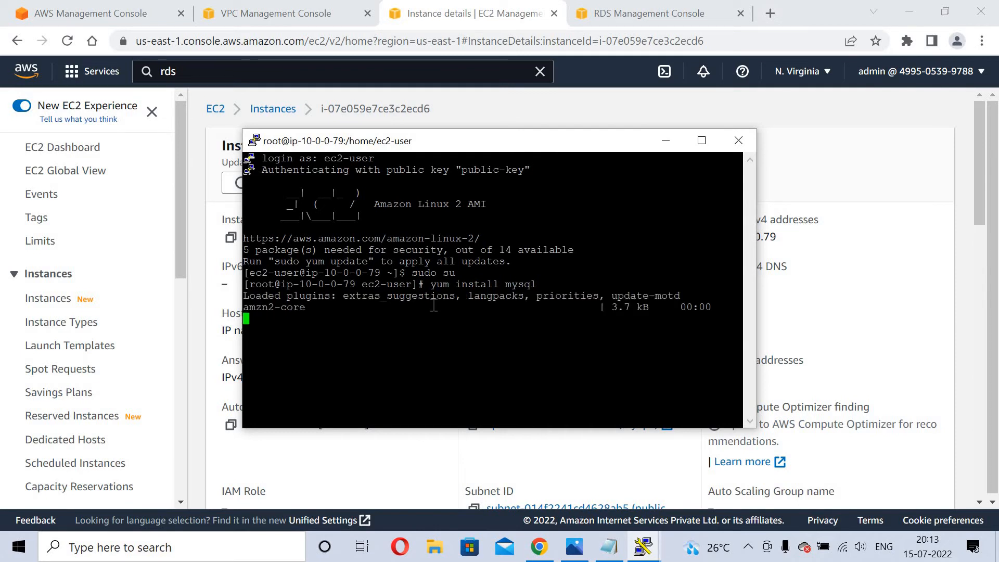
type("y")
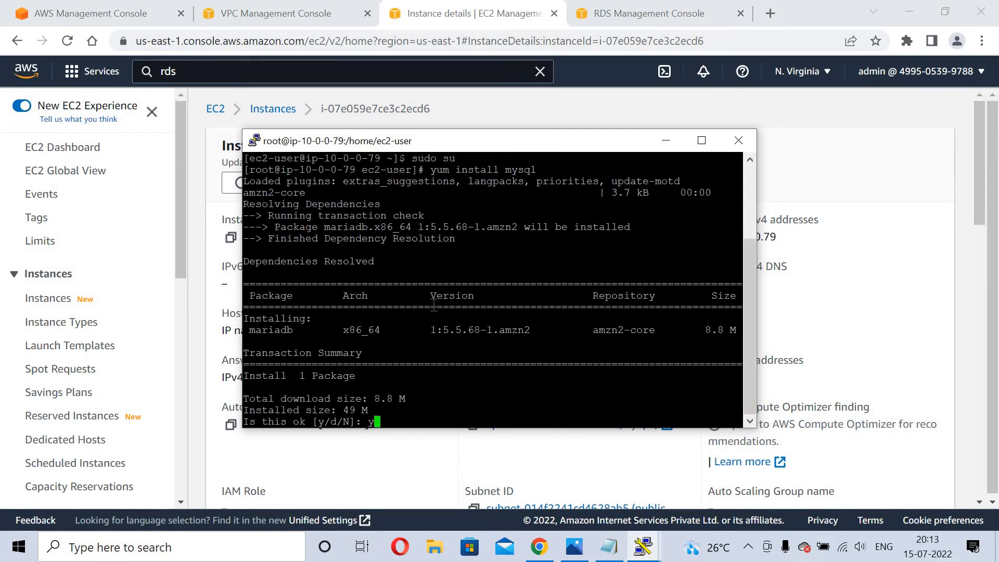
key("Return")
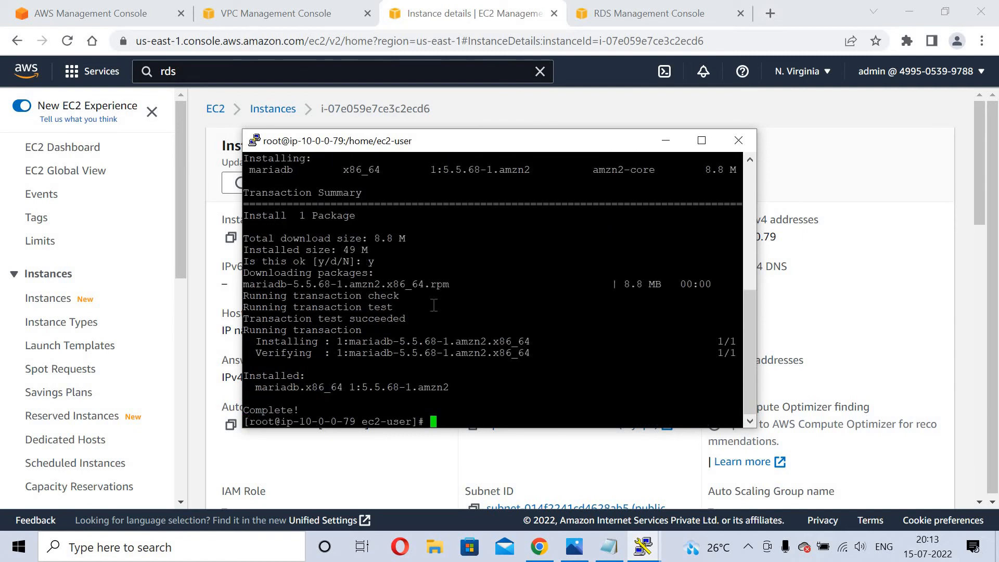
left_click(605, 550)
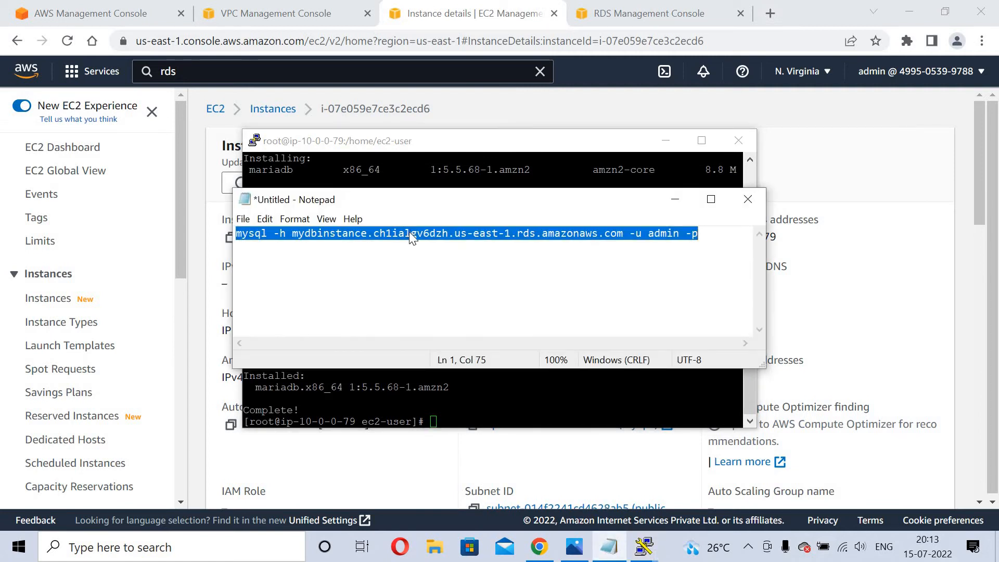
Run the saved mysql command in PuTTY to connect to the RDS endpoint, then maximize the terminal.
right_click(409, 232)
left_click(454, 282)
left_click(677, 203)
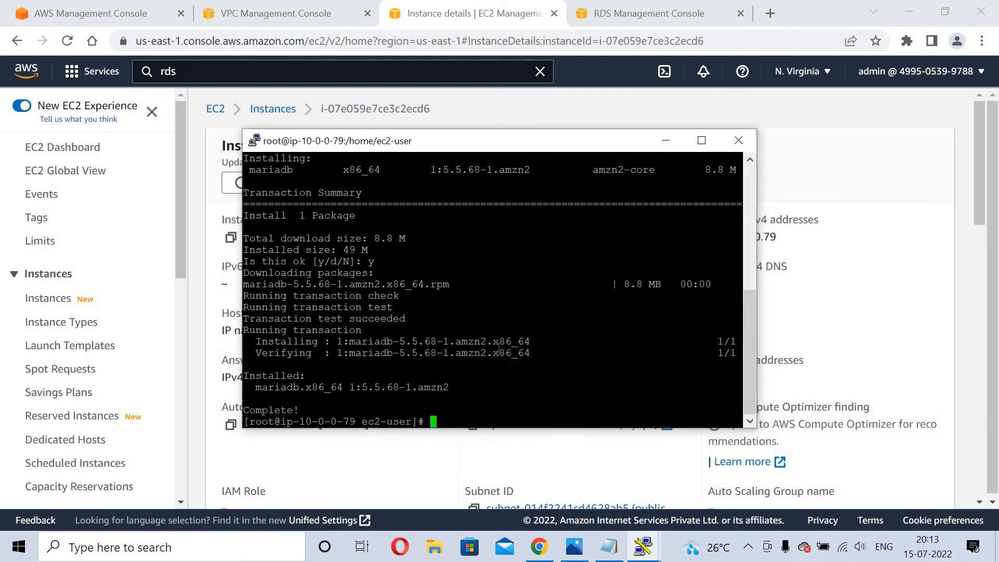
right_click(499, 347)
key("Return")
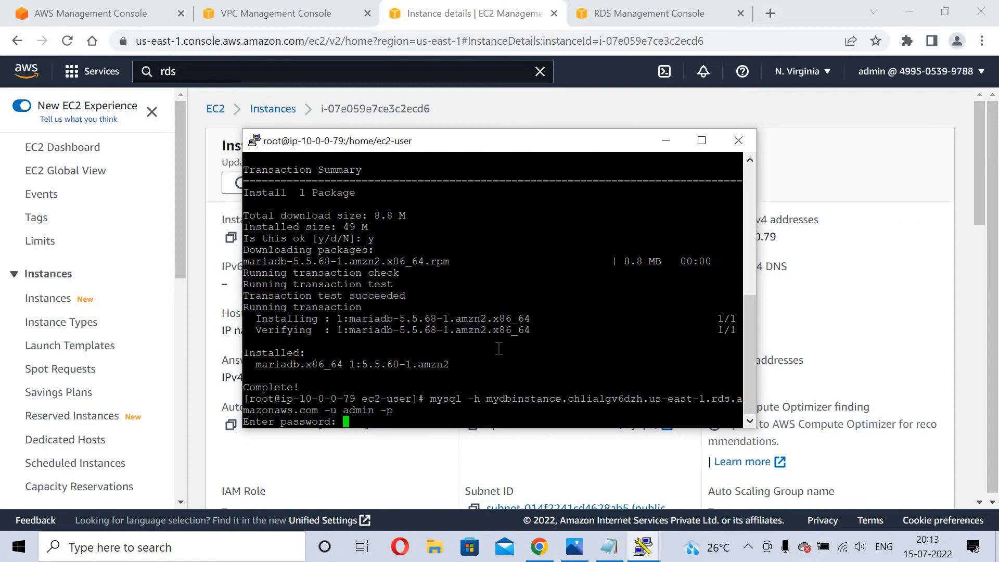
key("Return")
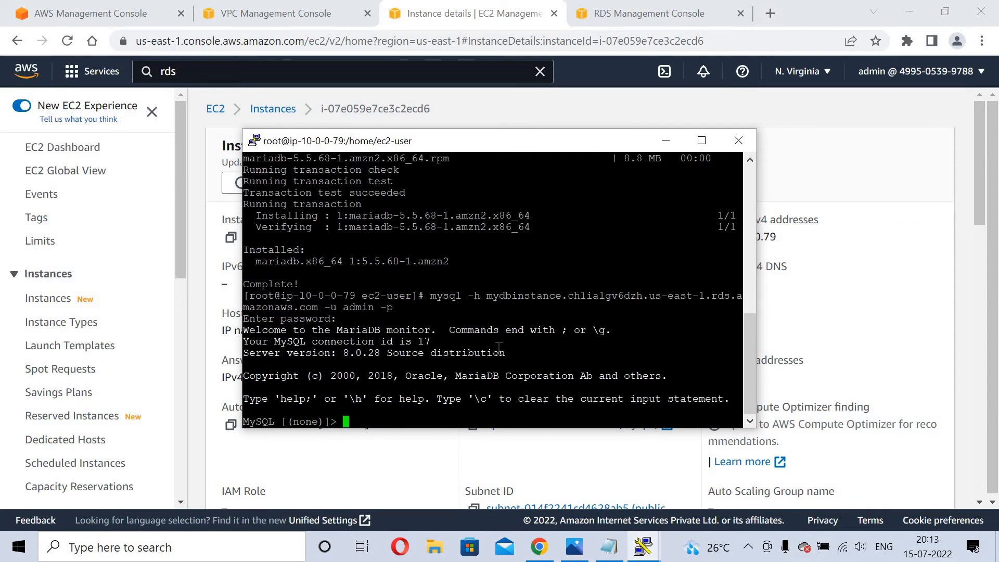
left_click(700, 141)
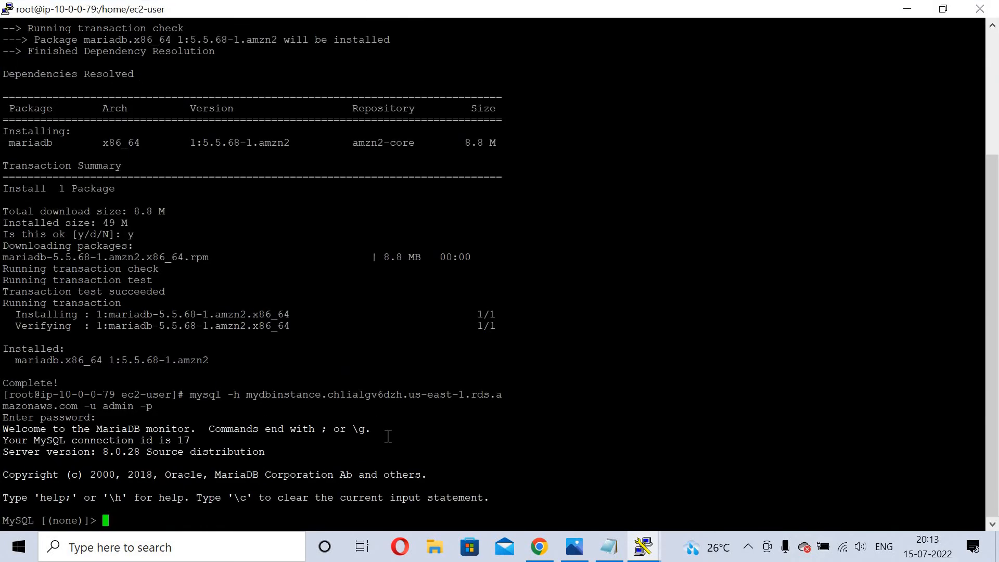
type("create database")
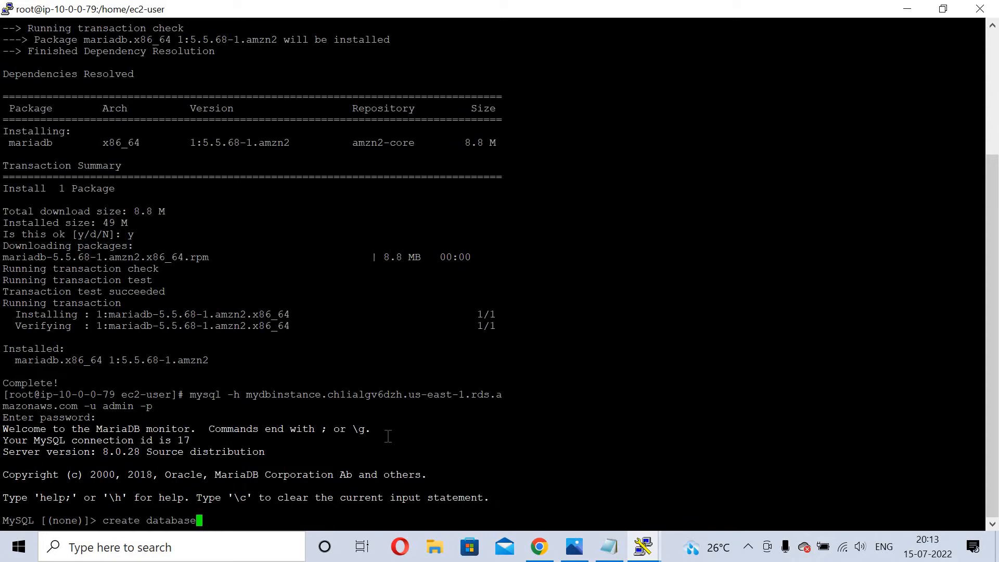
type(" mydb;")
Create database mydb, switch to it, and create table person(pid int primary key, pname varchar(20)).
key("Return")
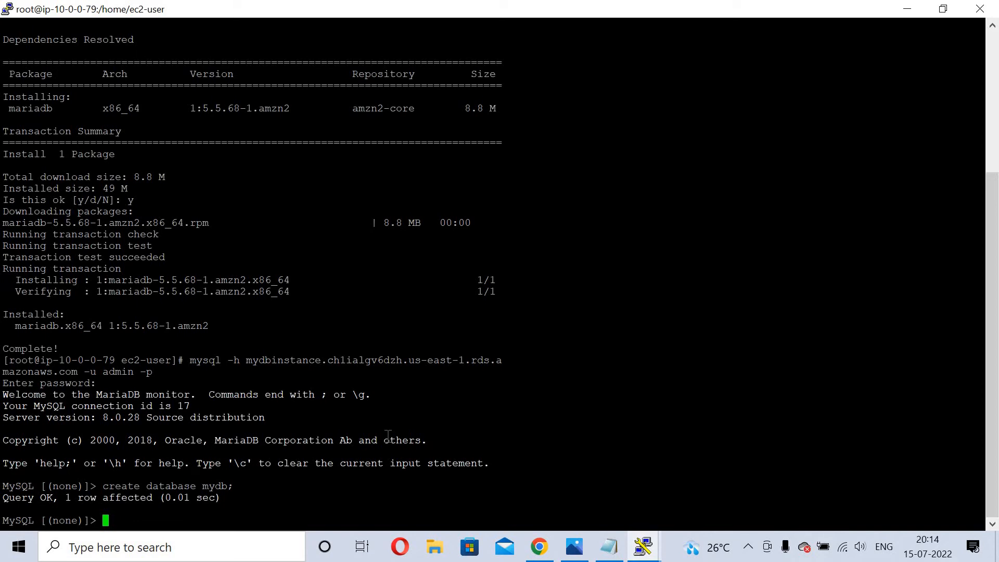
type("use mydb;")
key("Return")
type("create ")
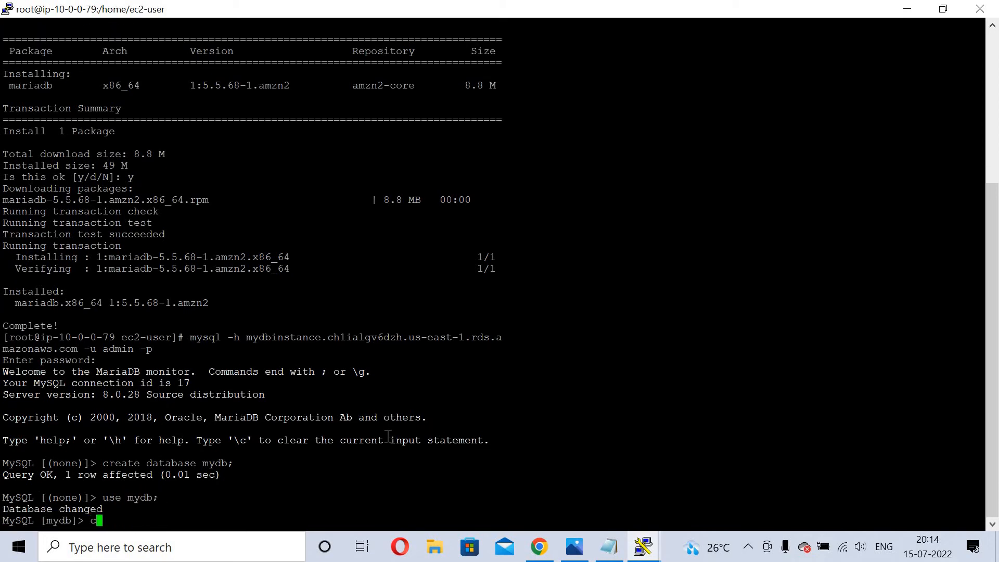
type("tab;e")
key("BackSpace")
key("BackSpace")
key("BackSpace")
type("le person(pid")
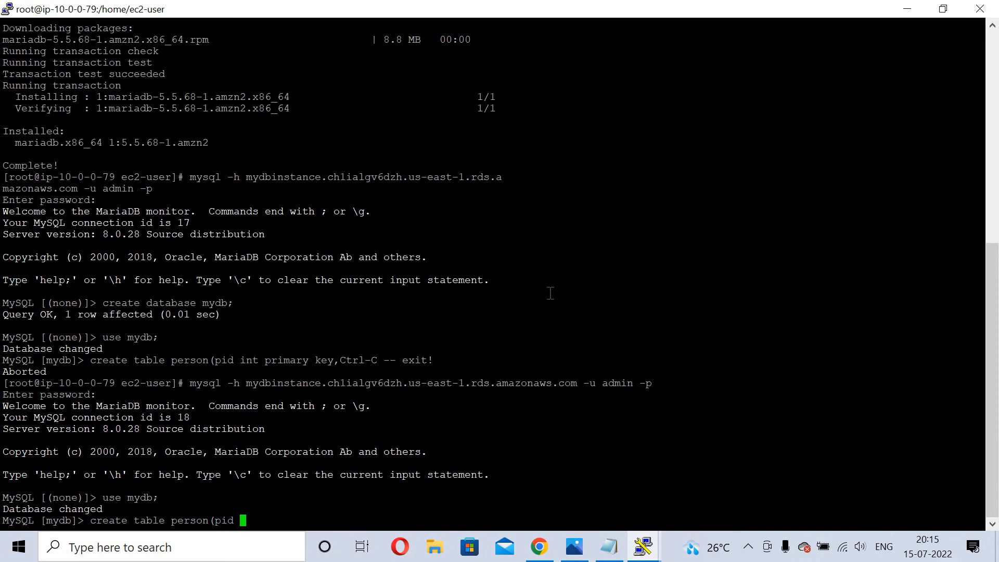
type("int primary key,")
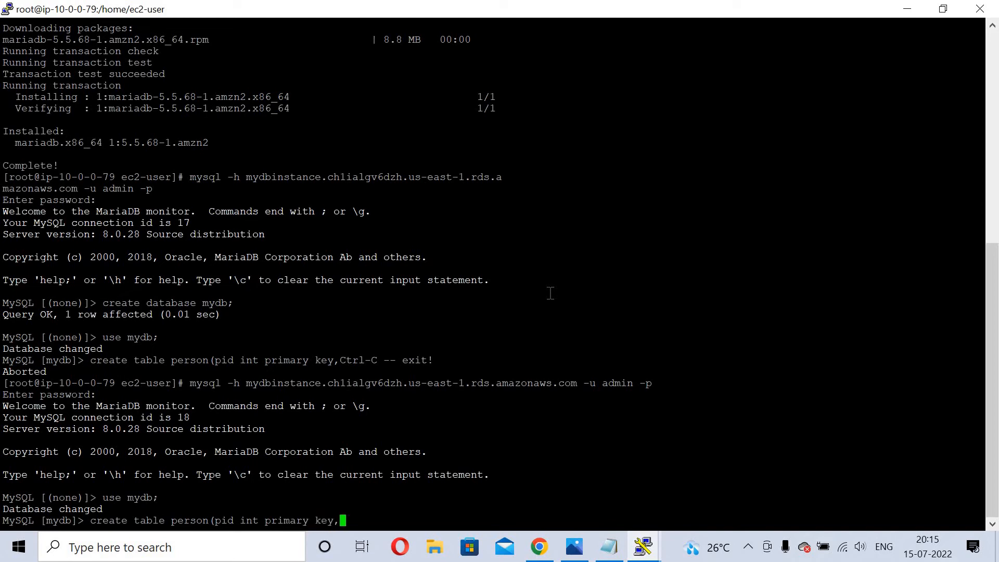
type("pname varchar(20))")
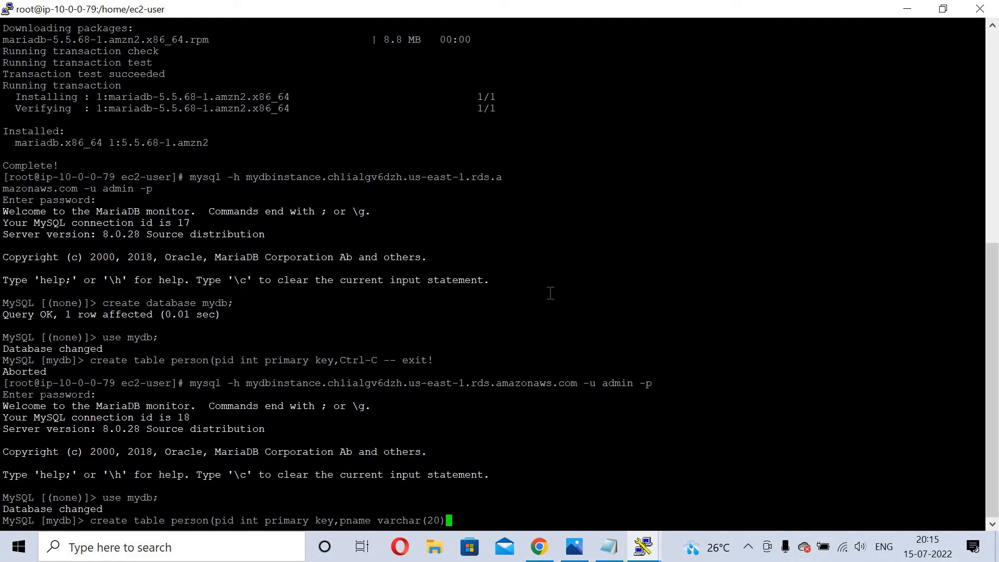
type(";")
key("Return")
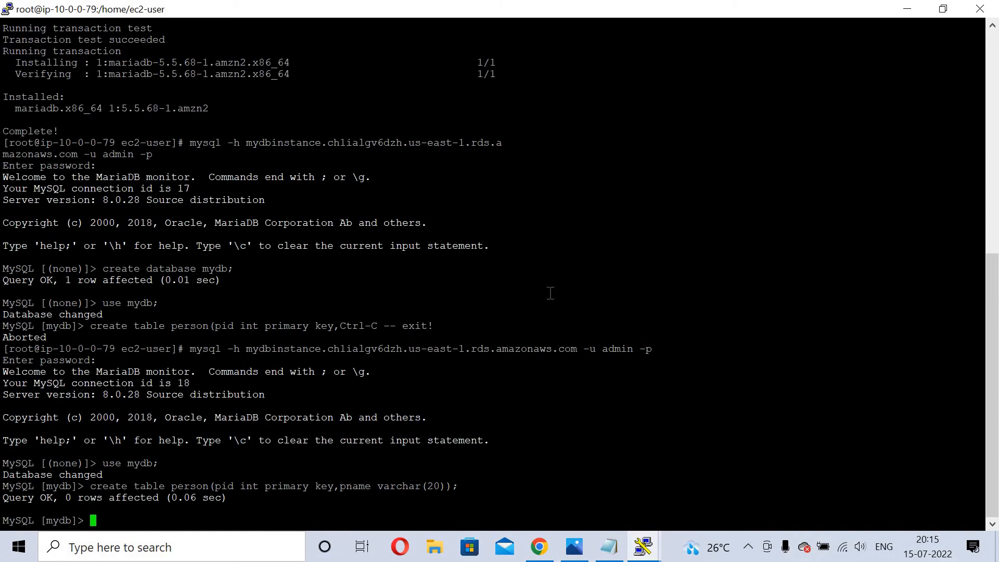
type("insert into person ")
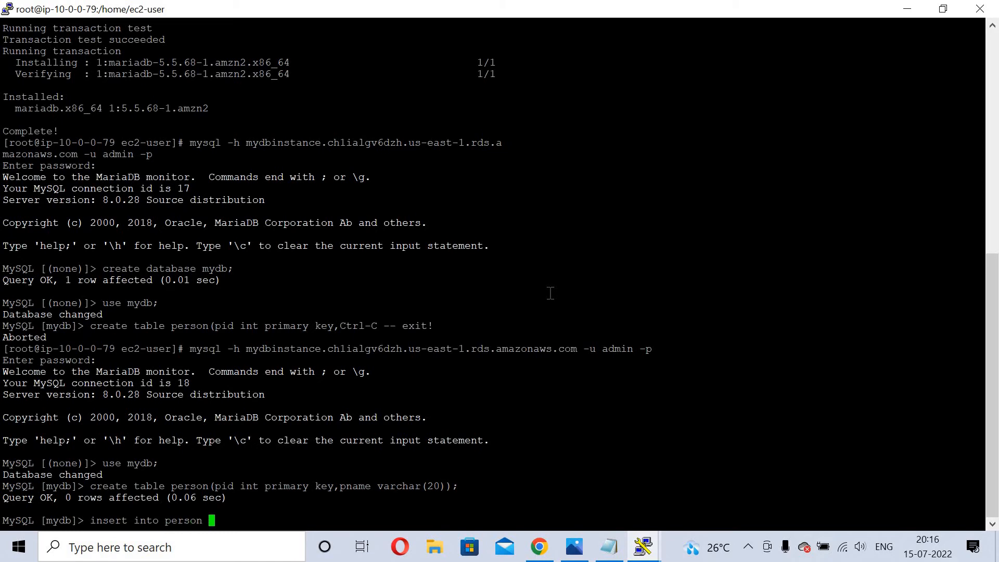
type("a")
Insert the first row into person with pid 1 and a sample name.
key("BackSpace")
type("values(1,'rakesh');")
key("Return")
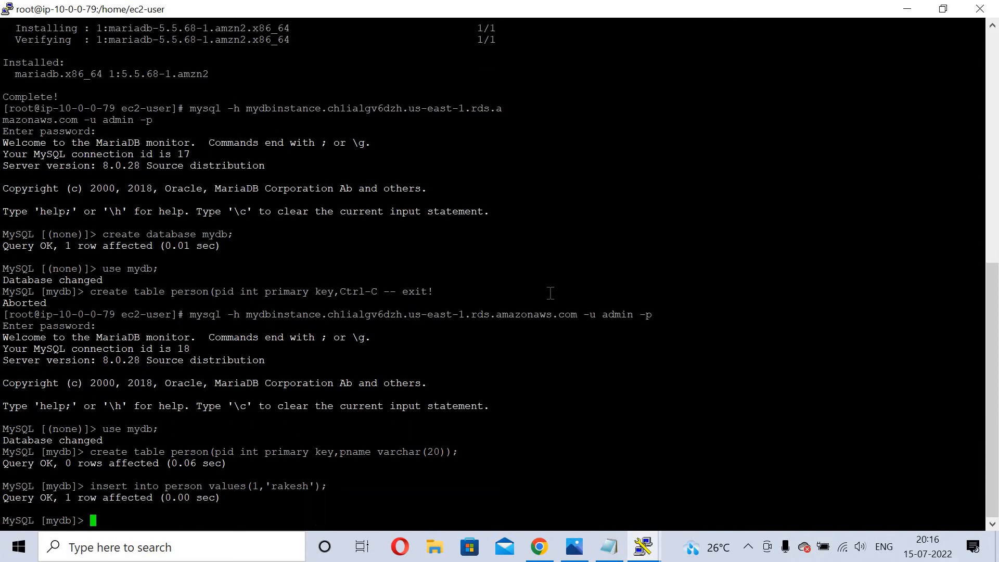
Insert a second row with pid 2 and a different name by editing the recalled insert.
key("Up")
key("Left")
key("Left")
key("Left")
key("Left")
key("Left")
key("Left")
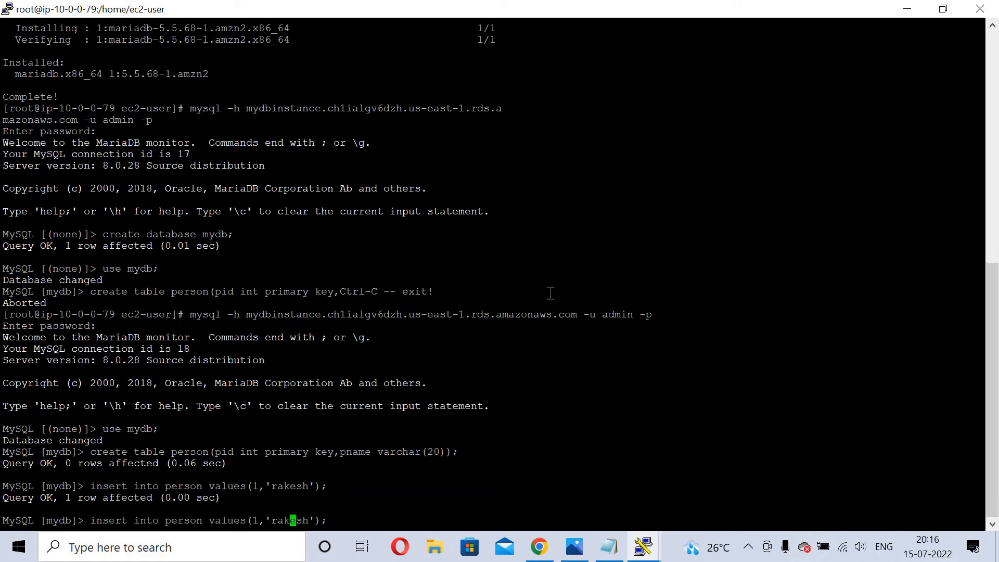
key("Left")
key("Left")
key("Left")
key("Left")
key("Left")
key("Left")
key("Right")
key("BackSpace")
type("2")
key("Right")
key("Right")
key("Right")
key("Right")
key("Right")
key("Right")
key("Right")
key("Right")
key("Right")
key("Right")
key("Left")
key("Left")
key("BackSpace")
key("BackSpace")
key("BackSpace")
key("BackSpace")
key("BackSpace")
key("BackSpace")
type("'suman")
key("Return")
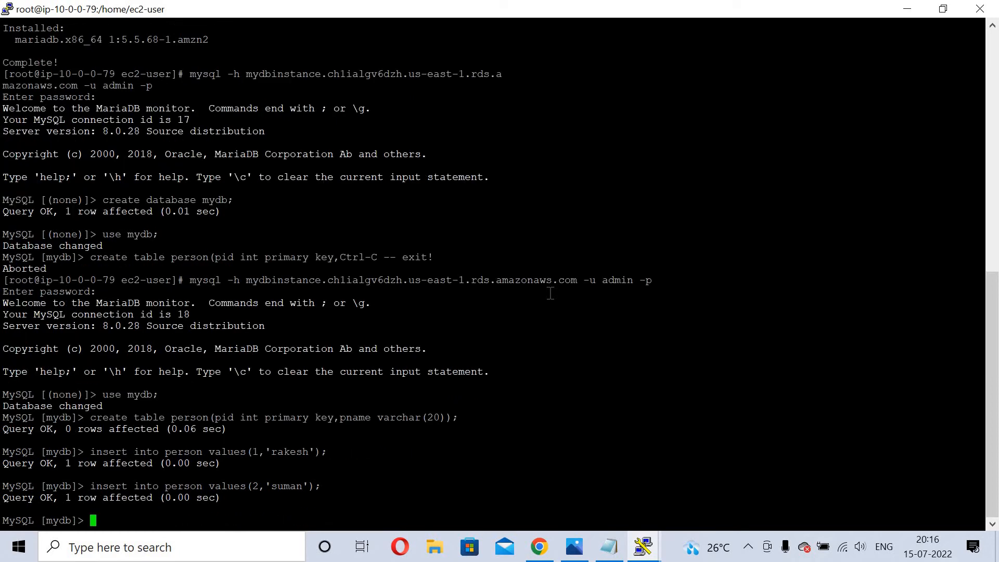
Run select * from person; to verify both rows, then exit the MySQL client.
type("select * from peros")
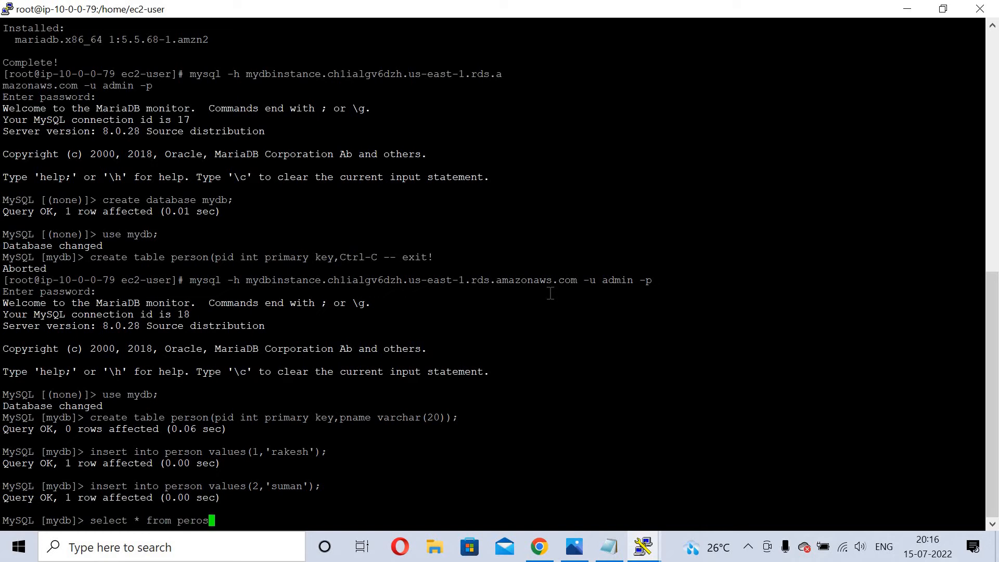
key("BackSpace")
key("BackSpace")
type("son;")
key("Return")
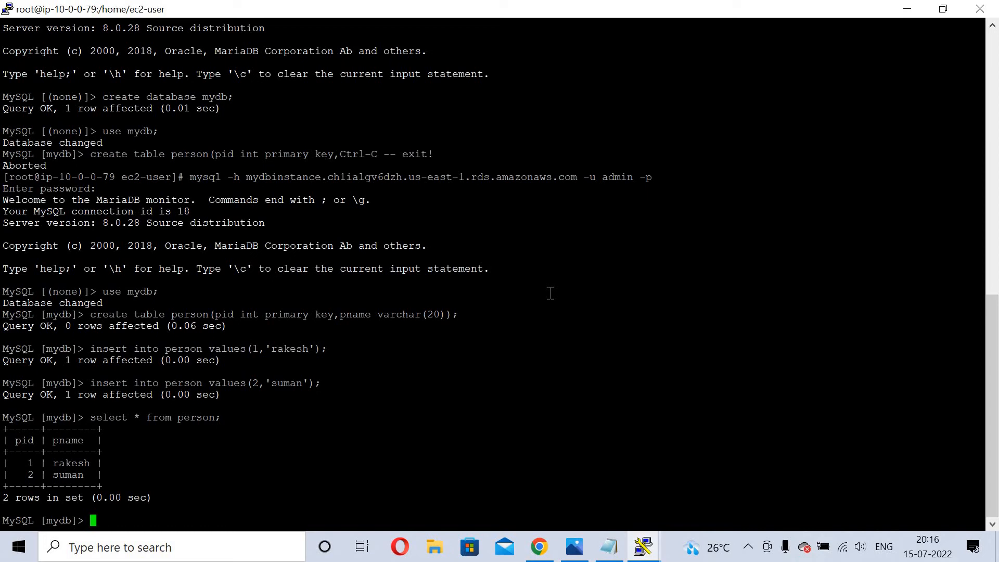
type("exit")
key("Return")
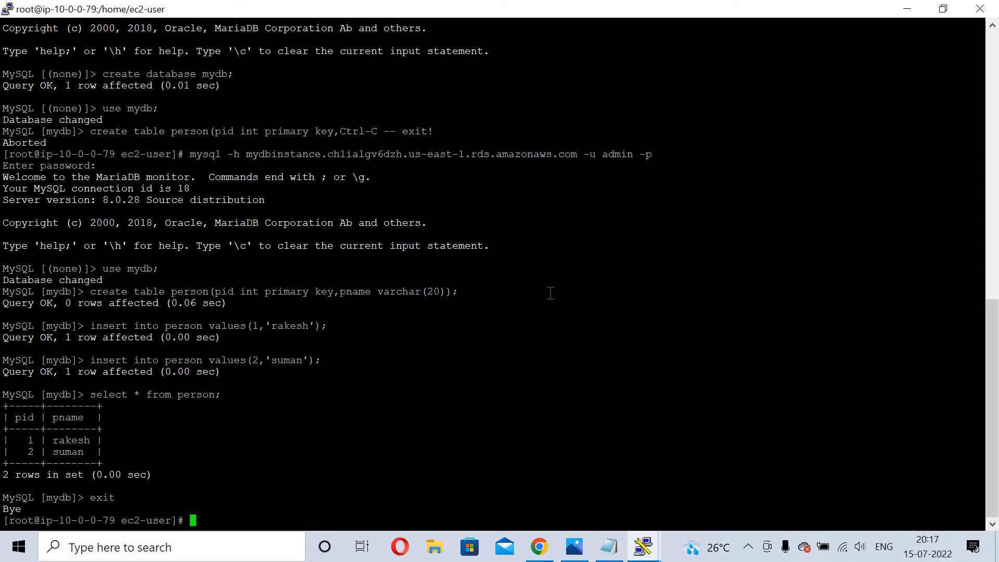
Start an nslookup command in PuTTY and copy the mydbinstance endpoint from the RDS details page.
type("nslookup")
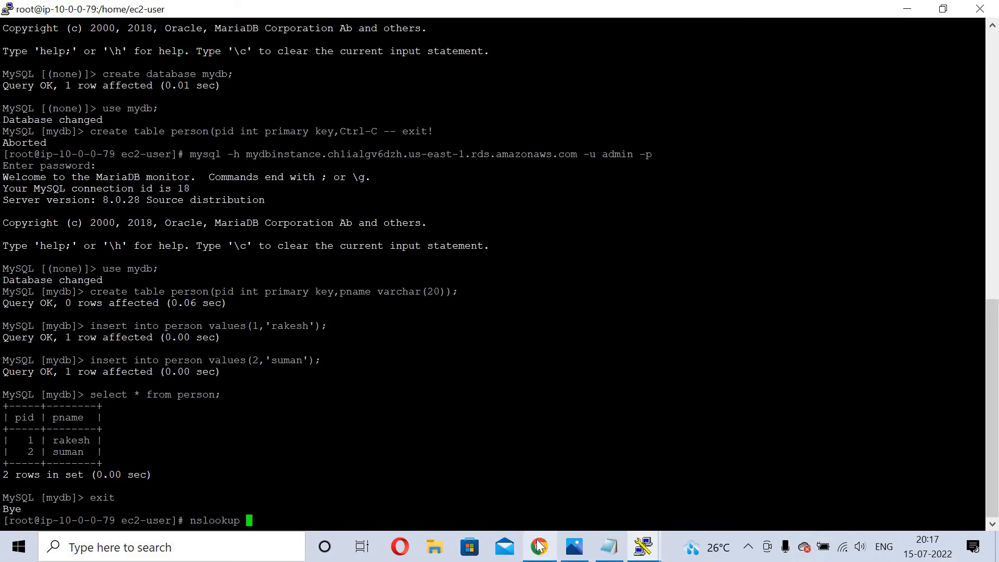
left_click(539, 547)
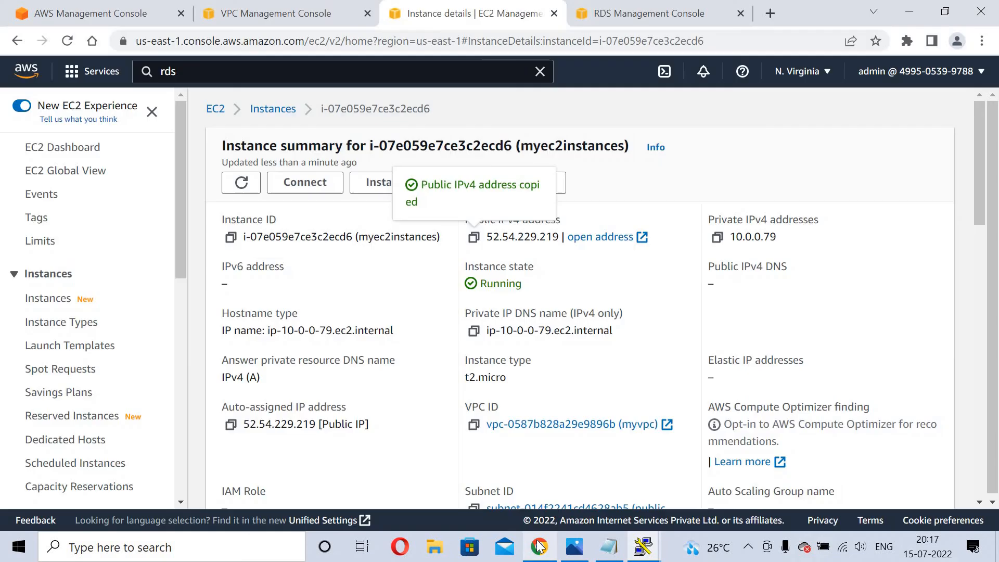
left_click(613, 6)
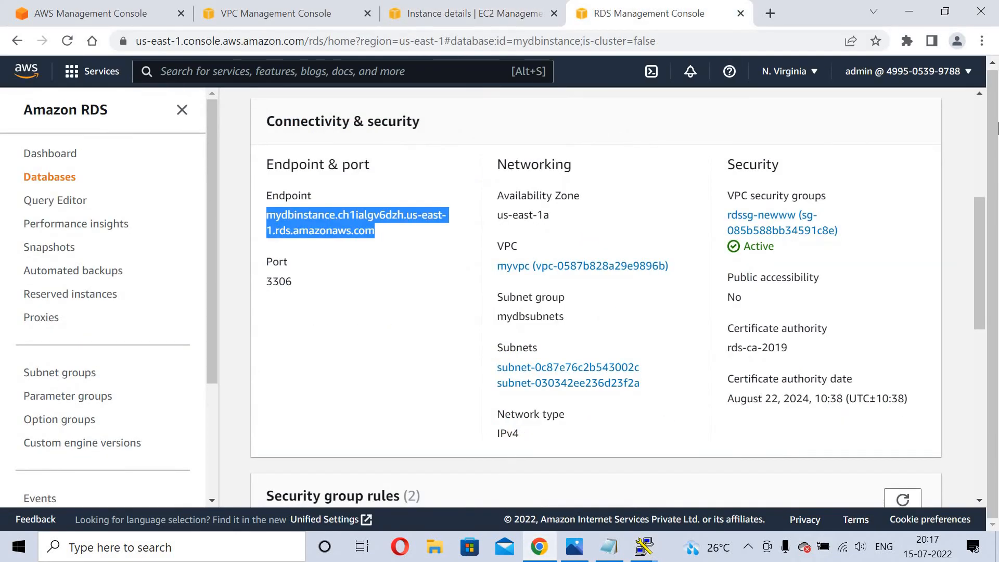
scroll(981, 115, "up", 5)
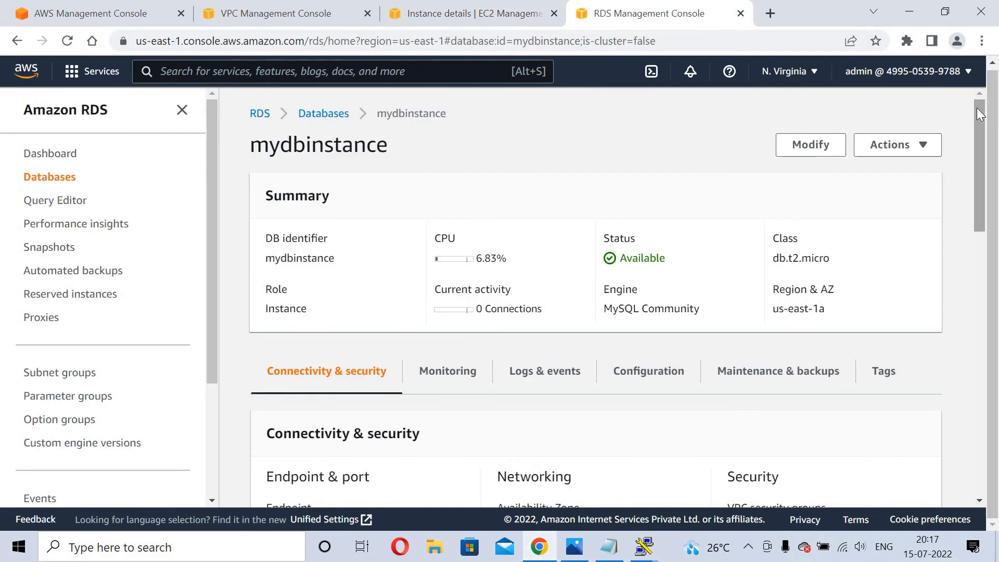
left_click_drag(980, 133, 981, 195)
triple_click(311, 327)
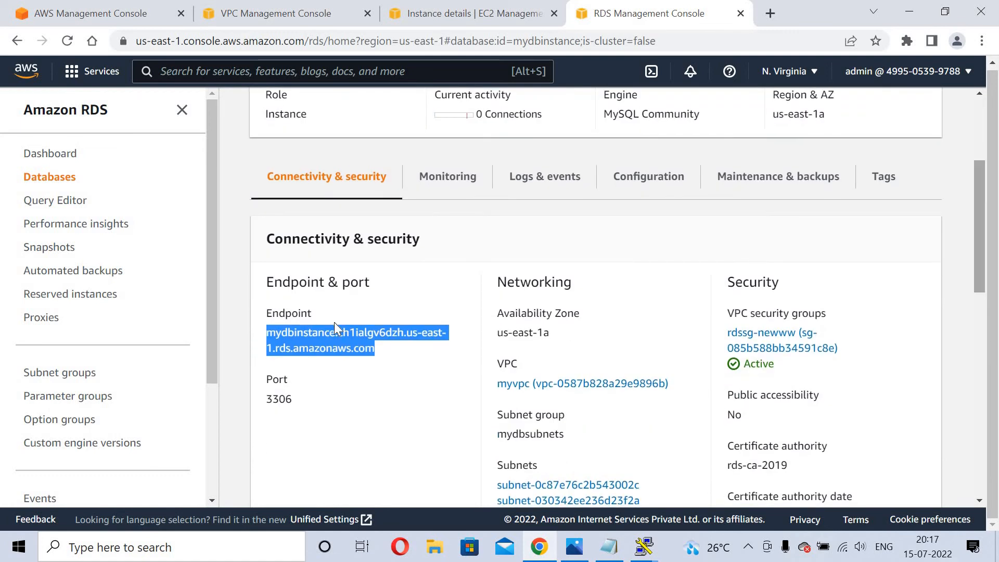
right_click(318, 334)
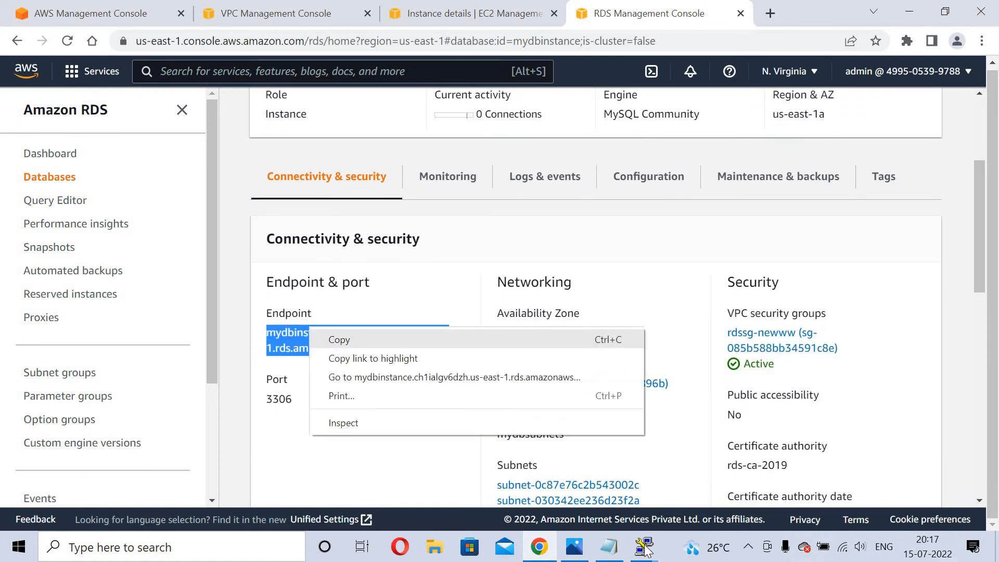
left_click(339, 339)
Run nslookup on the pasted endpoint and note that it resolves to 10.0.1.70.
mouse_move(644, 547)
left_click(675, 472)
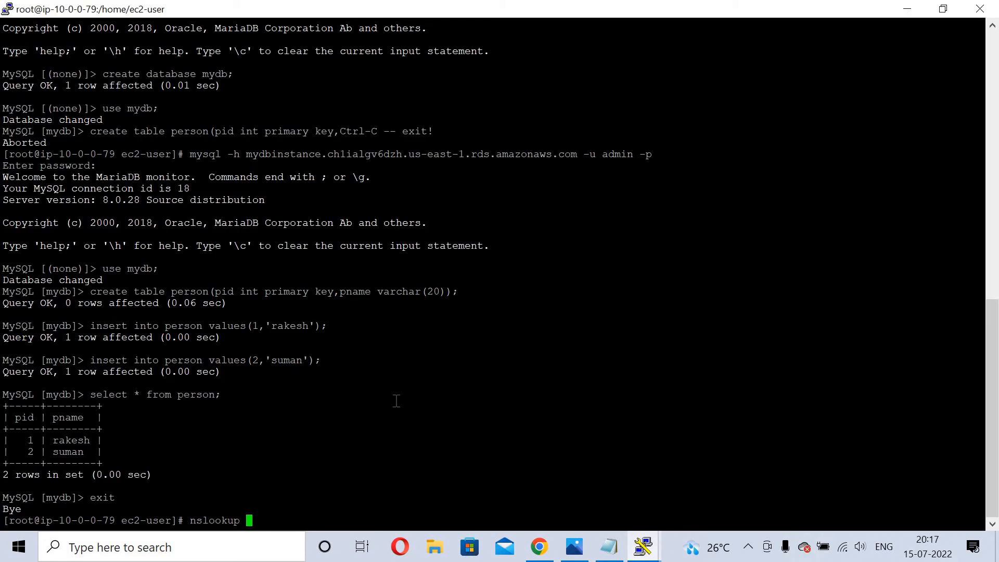
type("nslookup")
right_click(396, 401)
key("Return")
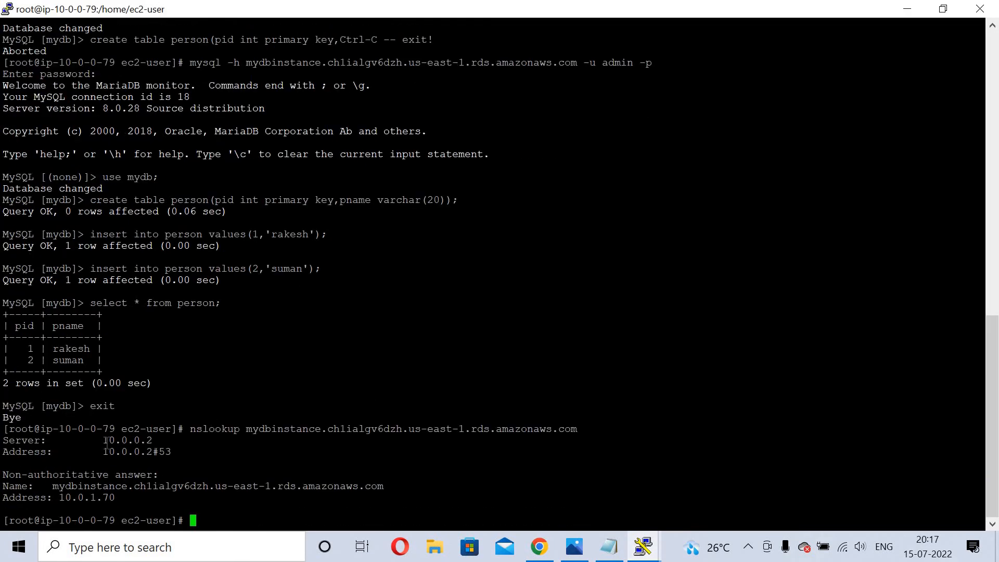
left_click_drag(103, 441, 159, 440)
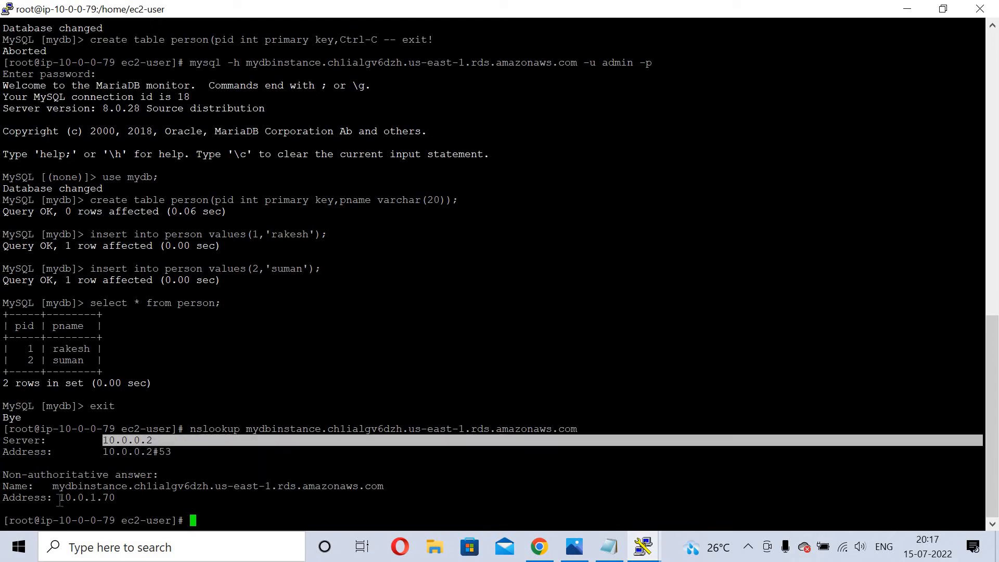
left_click_drag(54, 498, 126, 495)
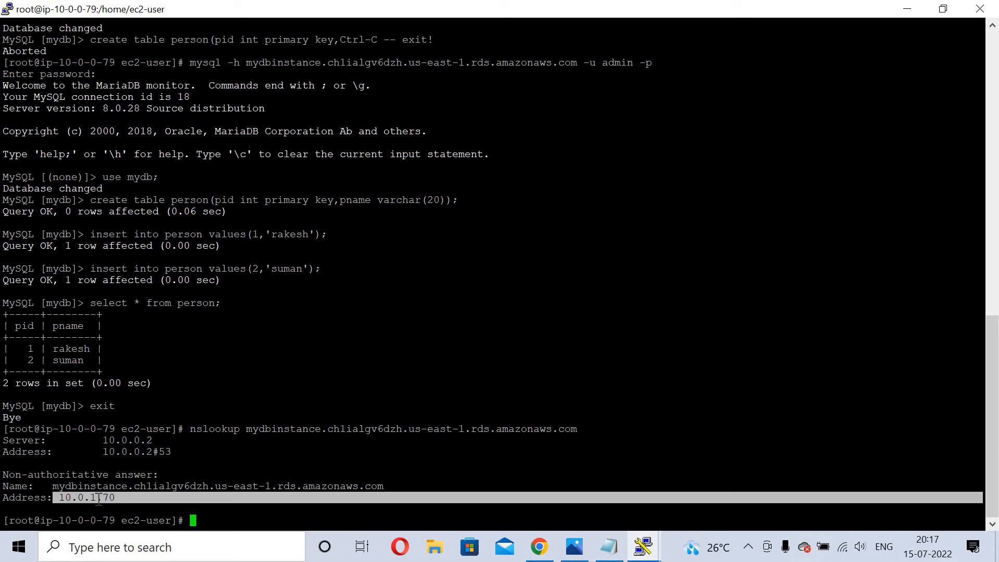
left_click(119, 497)
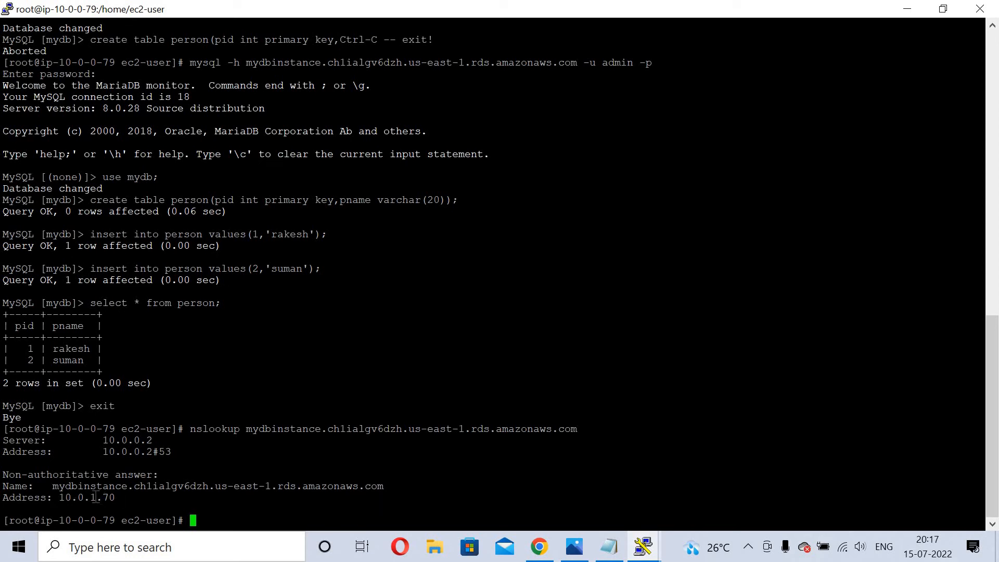
left_click_drag(91, 497, 115, 498)
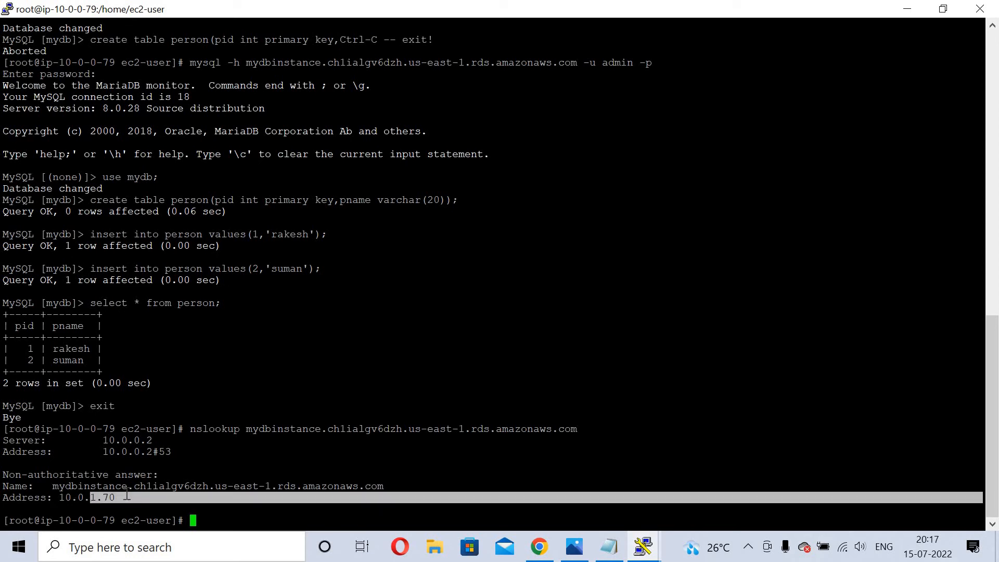
left_click(126, 495)
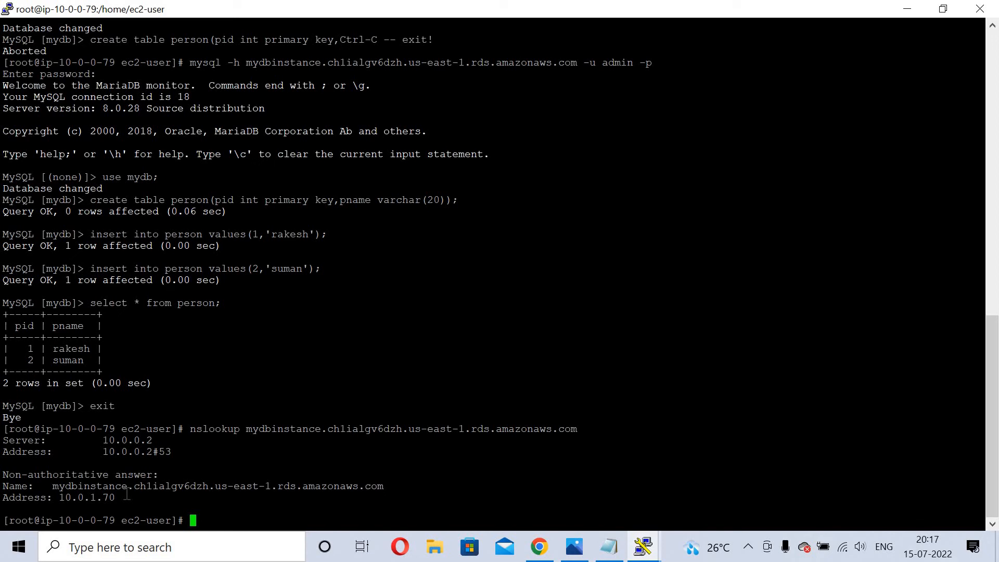
left_click(907, 9)
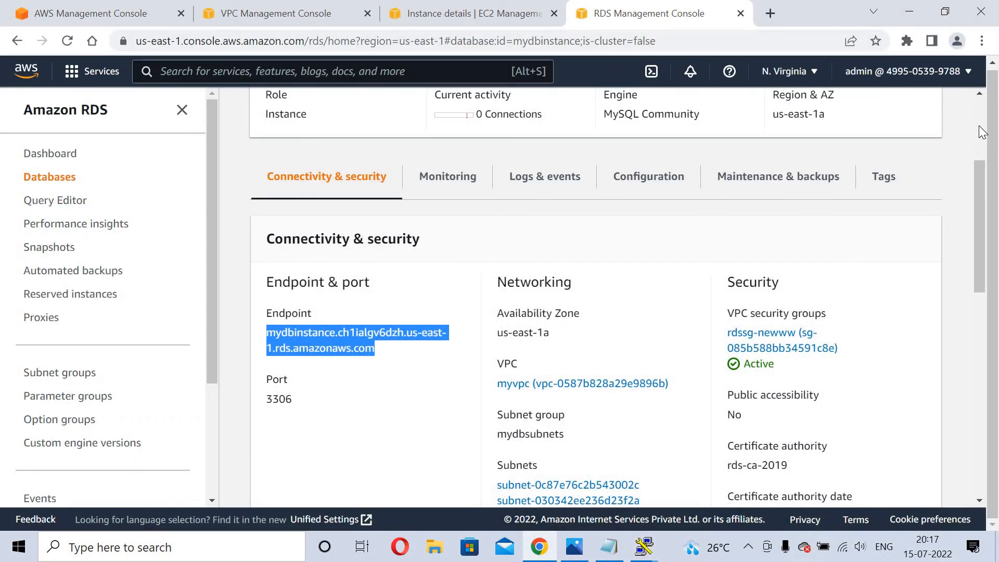
Select mydbinstance in the Databases list and note its current zone, us-east-1a.
scroll(979, 128, "up", 4)
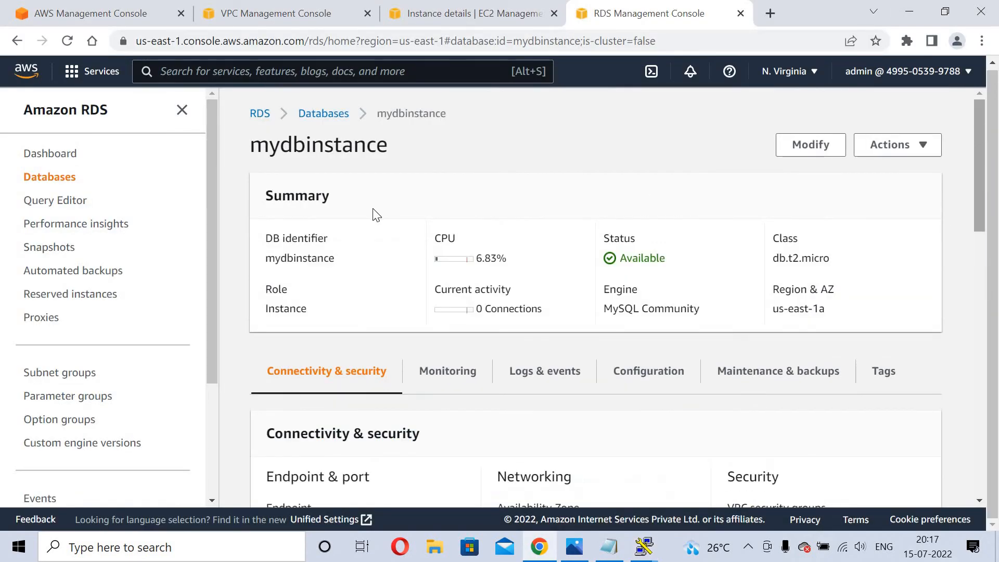
left_click(320, 117)
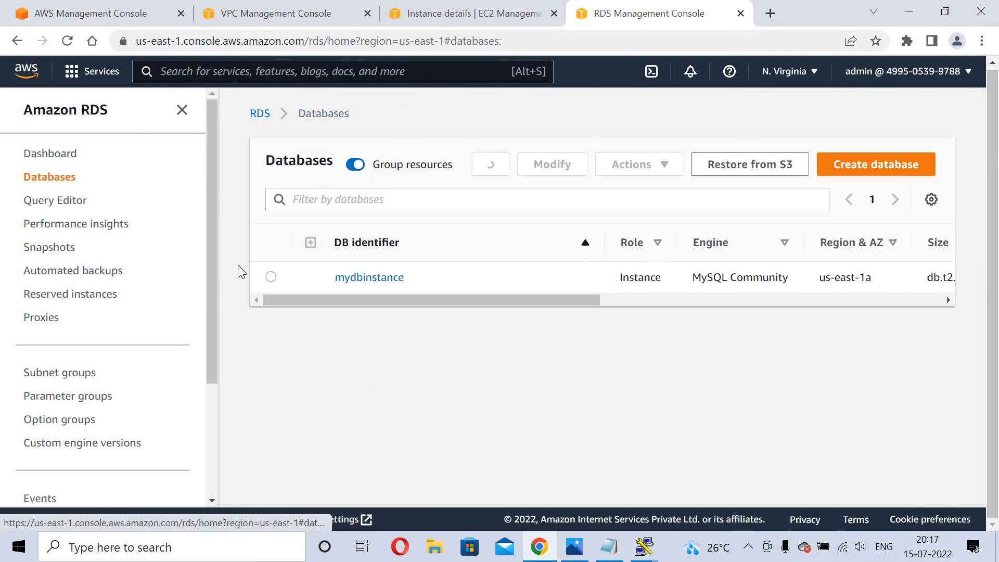
left_click(272, 277)
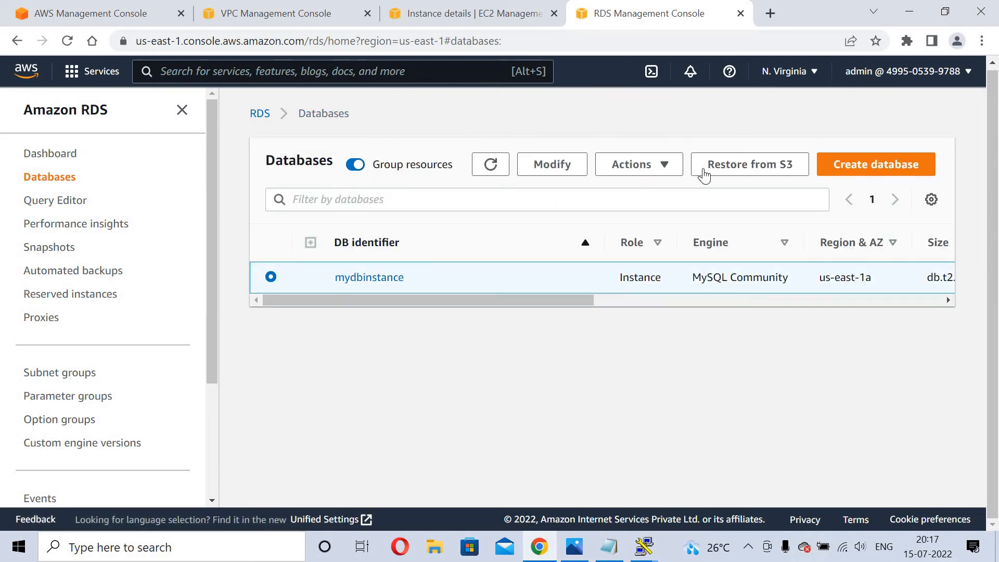
left_click(653, 165)
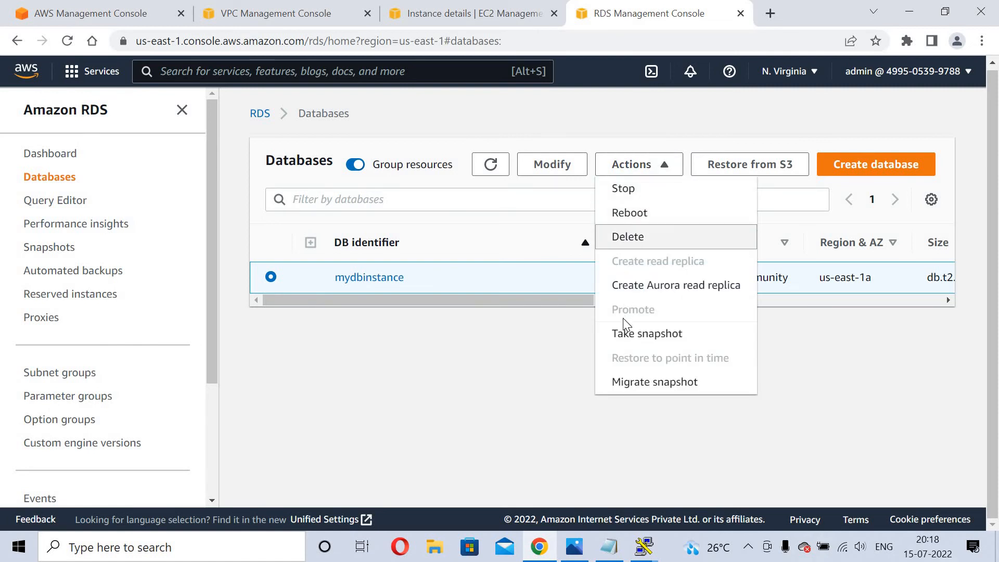
left_click(635, 216)
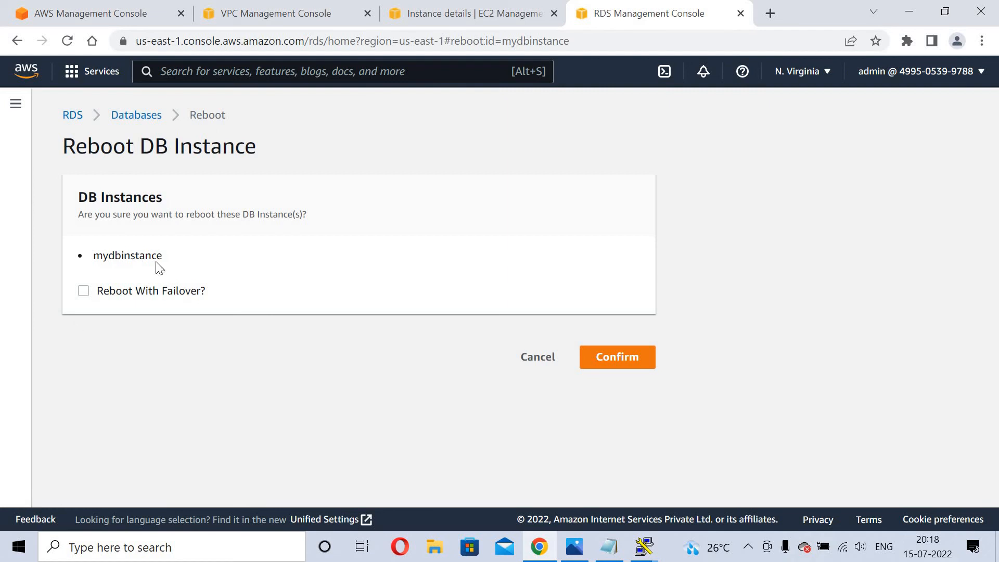
left_click(134, 116)
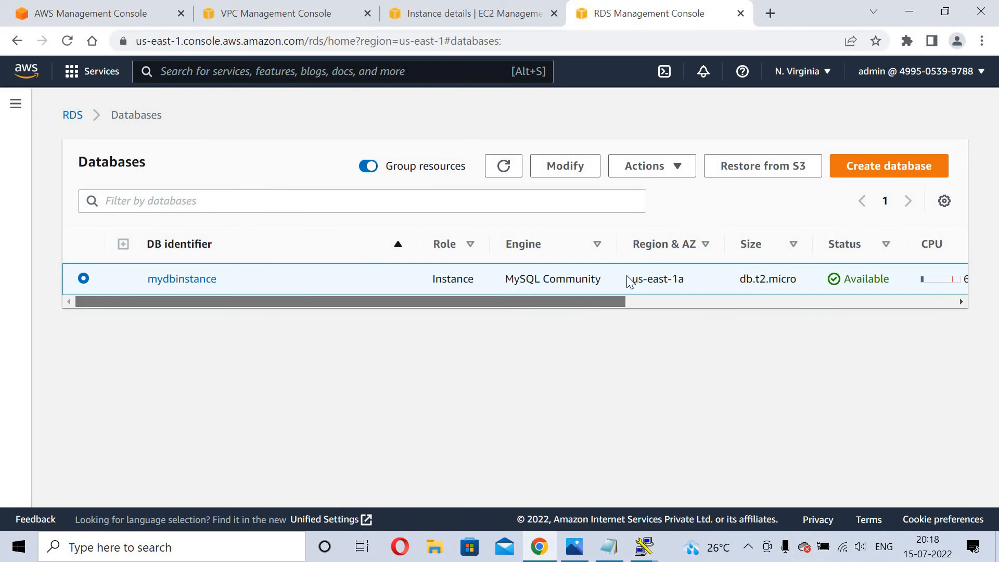
left_click_drag(637, 279, 692, 282)
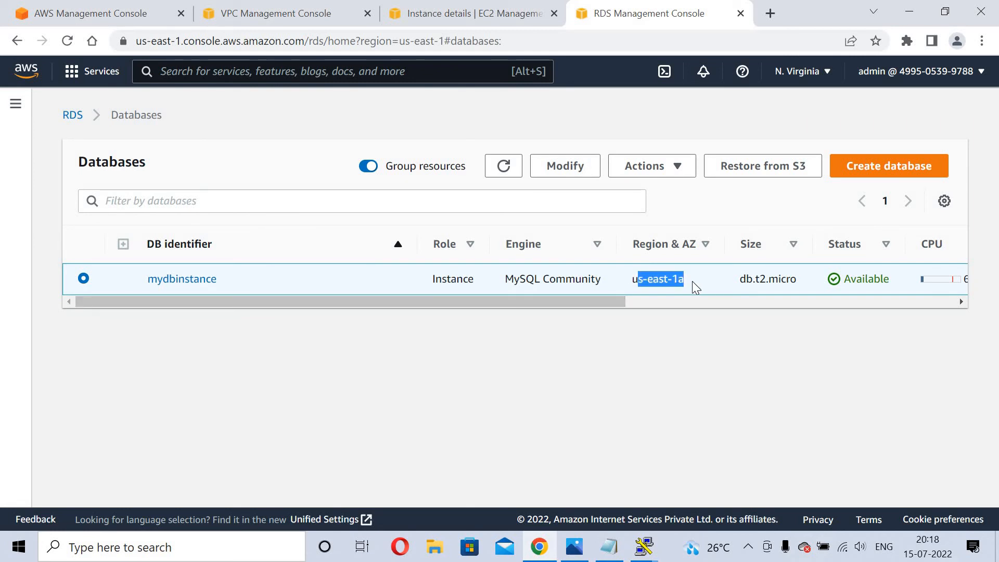
left_click(673, 279)
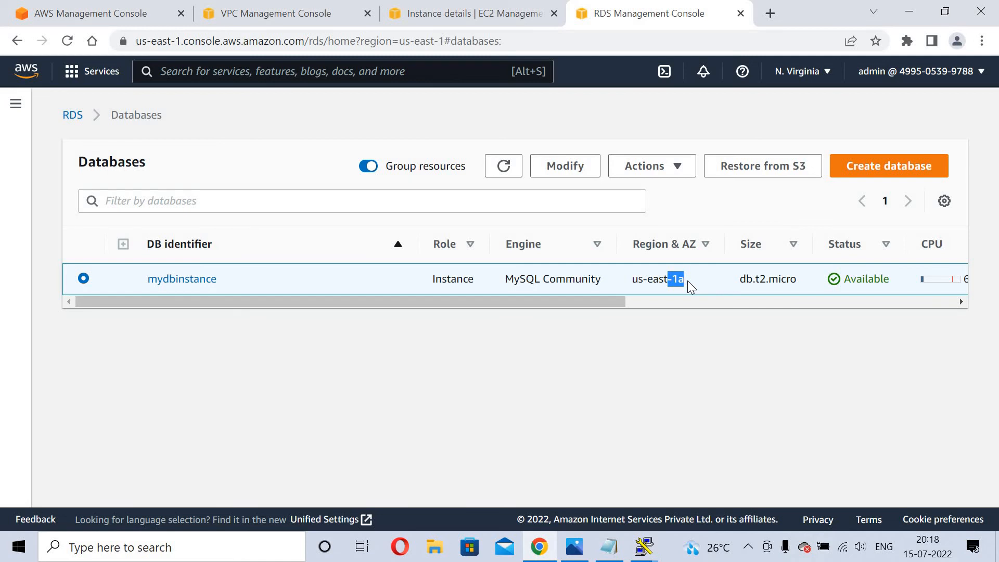
Reboot mydbinstance with 'Reboot With Failover?' ticked and confirm.
left_click(668, 173)
left_click(653, 218)
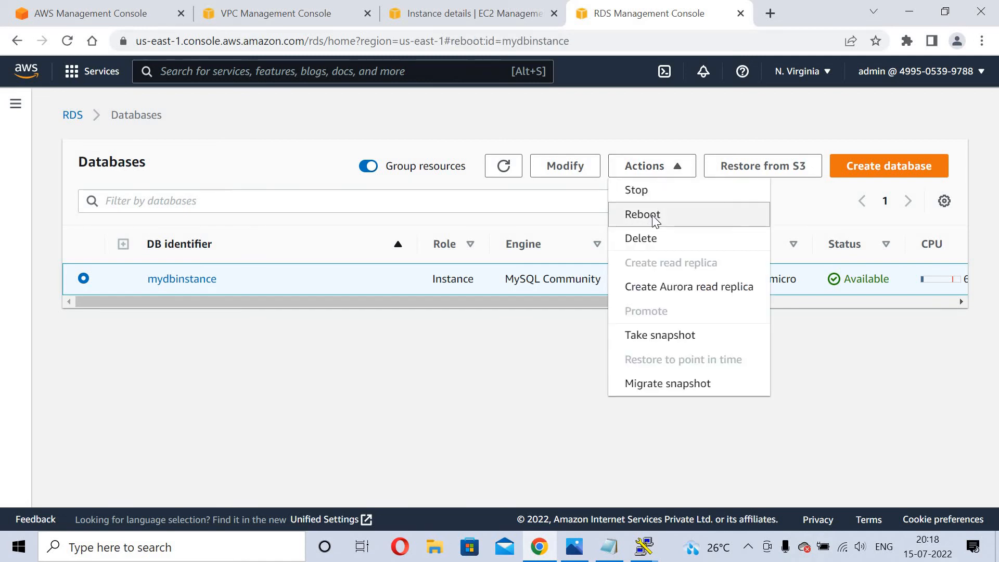
left_click(119, 295)
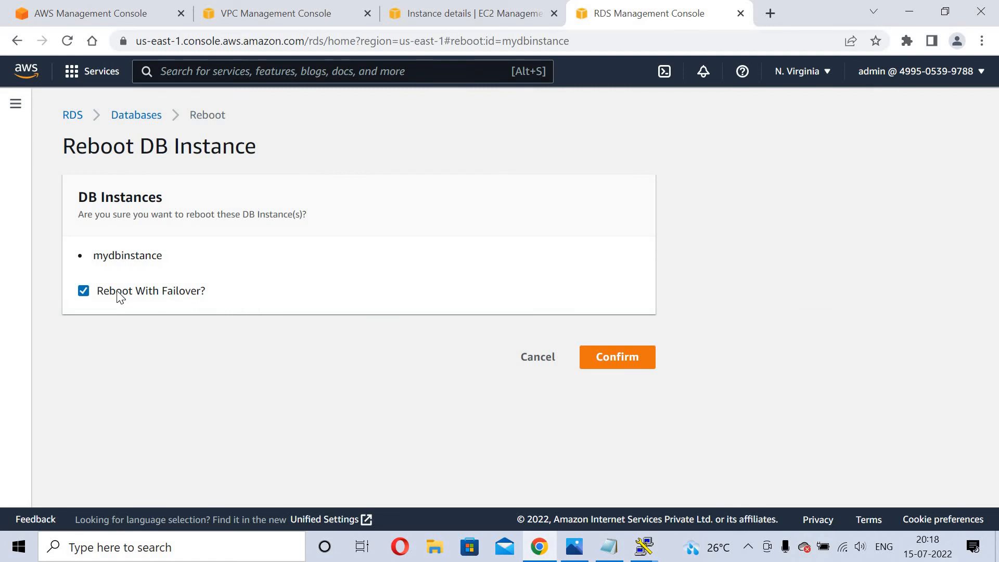
left_click(608, 358)
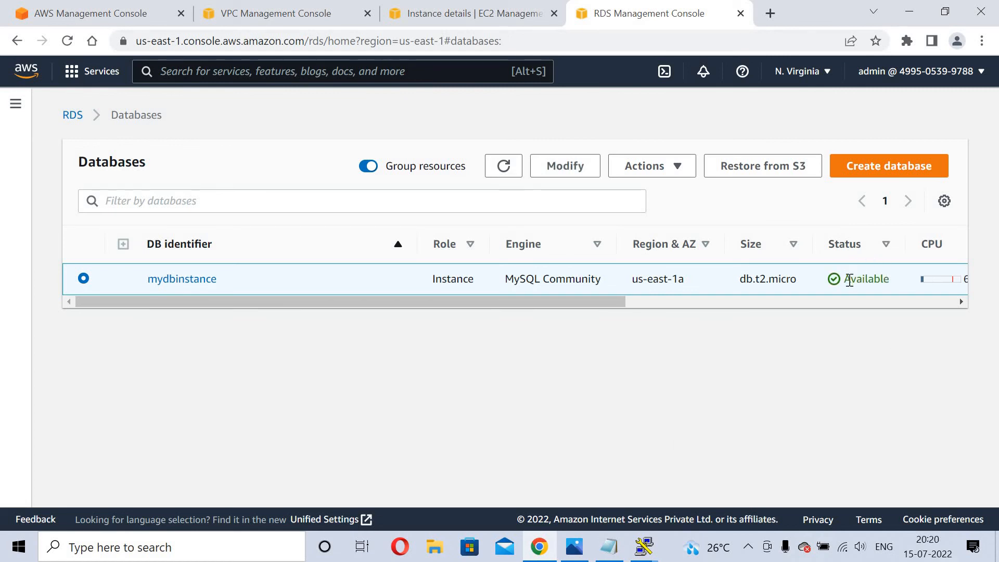
Copy the endpoint hostname from the mydbinstance details page.
left_click(176, 285)
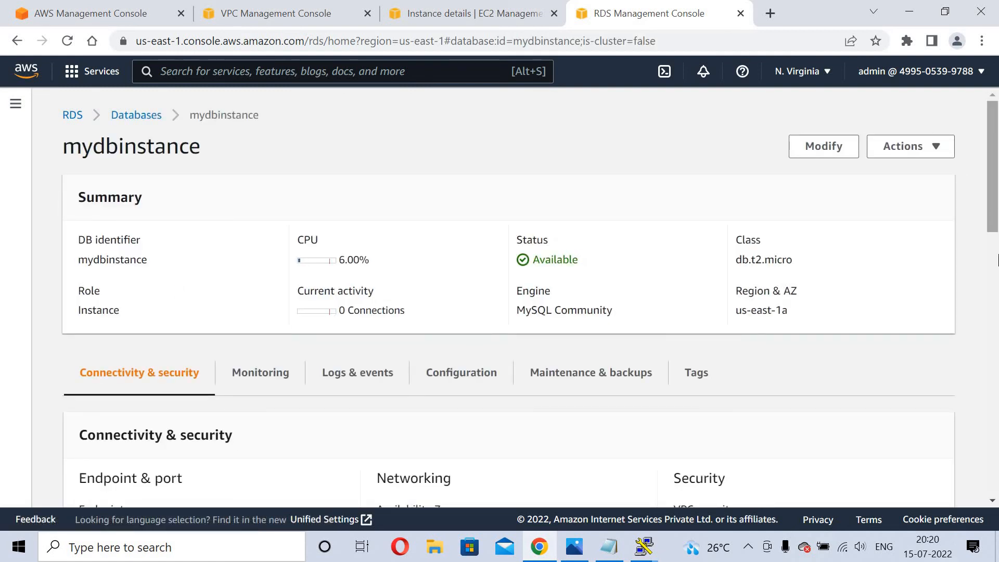
scroll(998, 261, "down", 4)
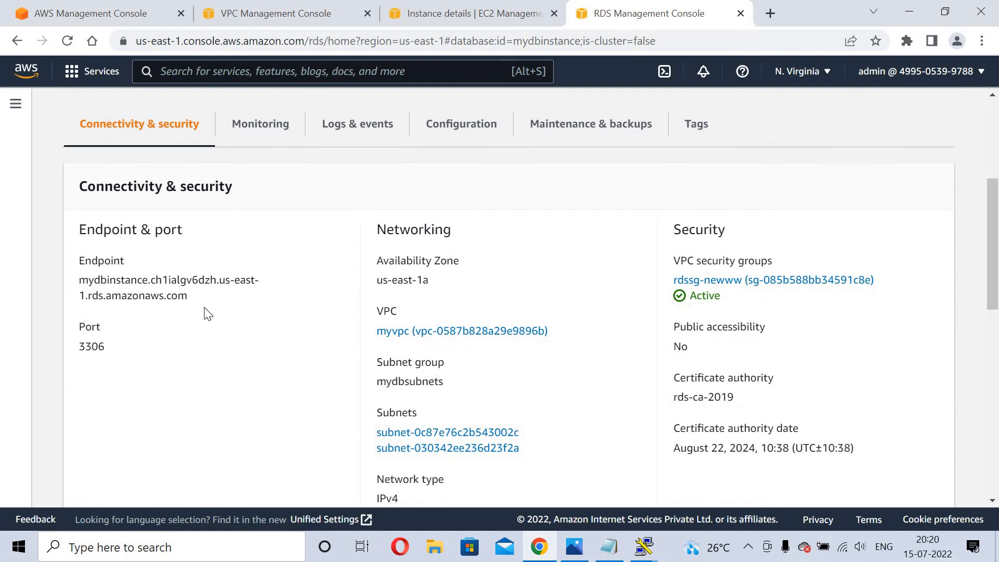
triple_click(208, 311)
right_click(158, 298)
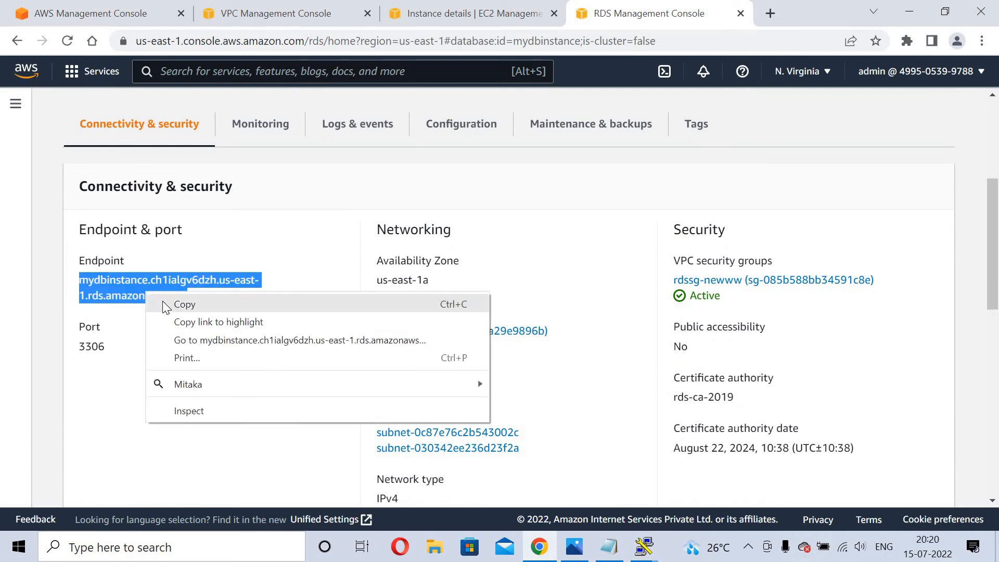
left_click(177, 304)
Run nslookup on the endpoint again and compare the new 10.0.2.90 with the earlier 10.0.1.70.
mouse_move(645, 547)
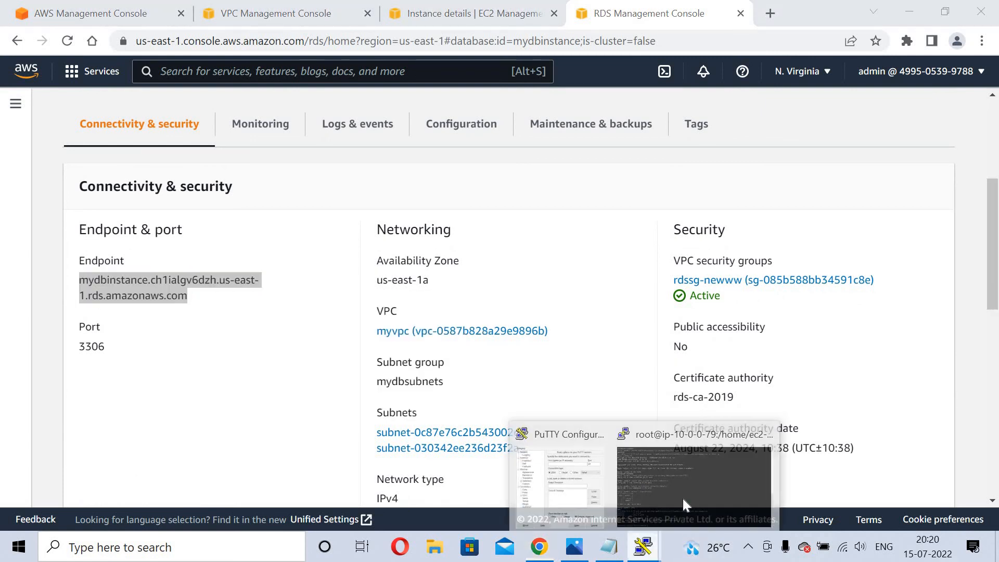
left_click(683, 499)
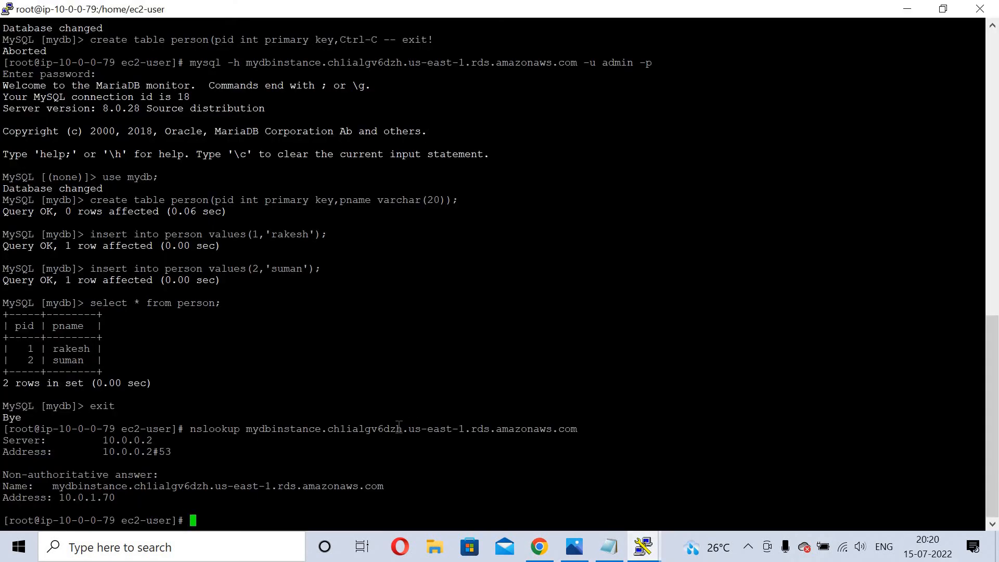
type("nslookup")
right_click(380, 482)
key("Return")
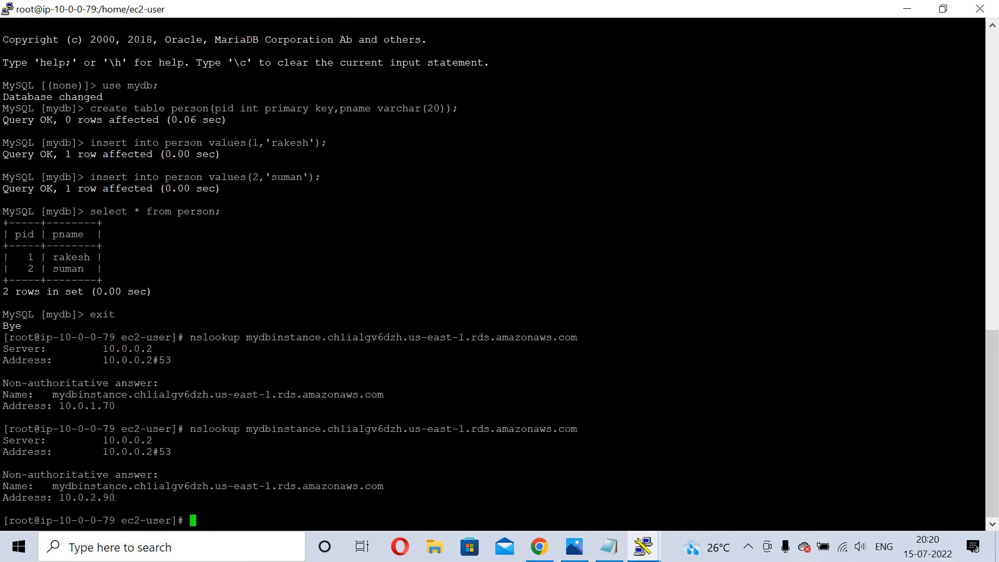
left_click_drag(78, 497, 116, 498)
left_click_drag(84, 406, 115, 406)
left_click_drag(127, 491, 61, 499)
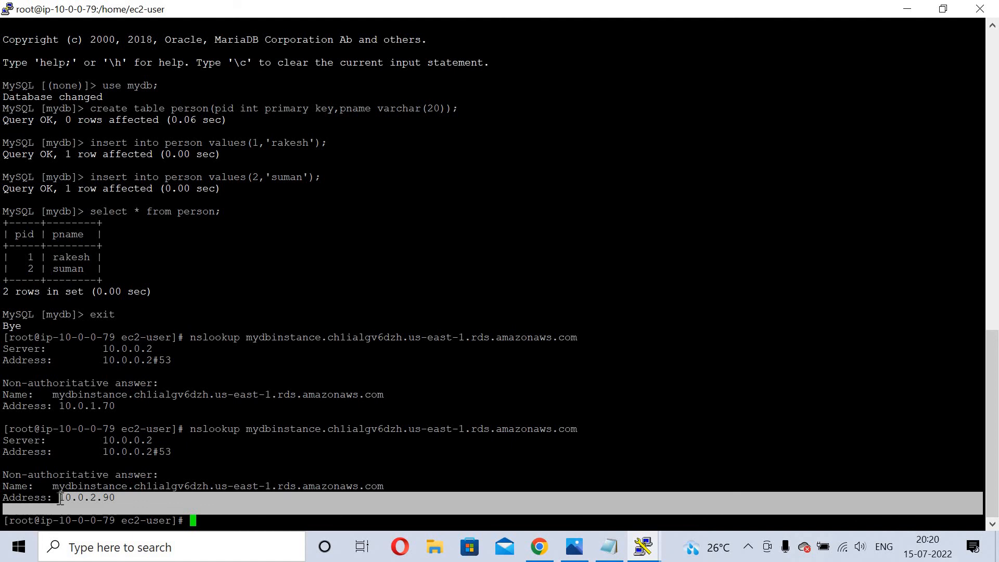
left_click(60, 499)
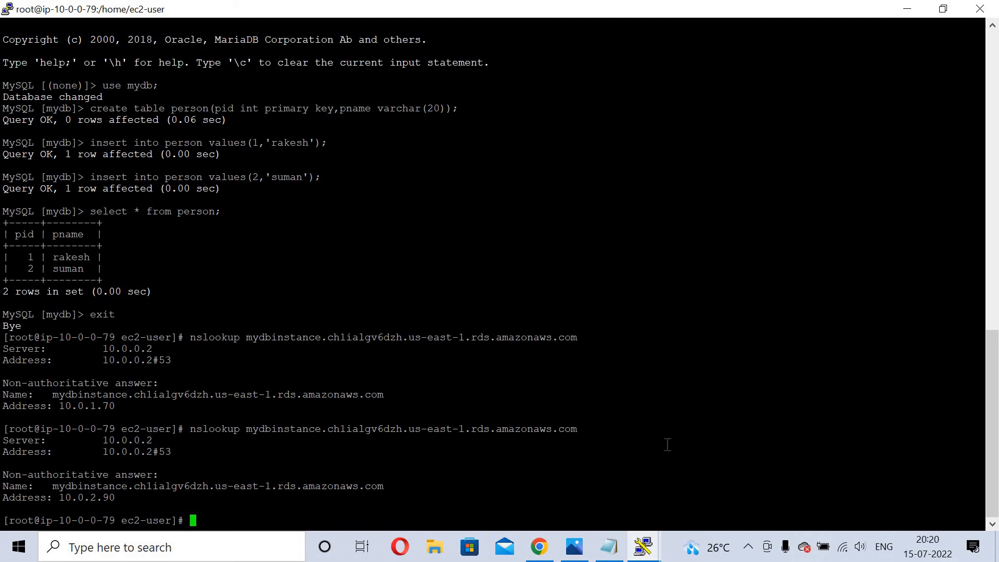
Reconnect to the database with the mysql command saved in Notepad and log in.
left_click(610, 548)
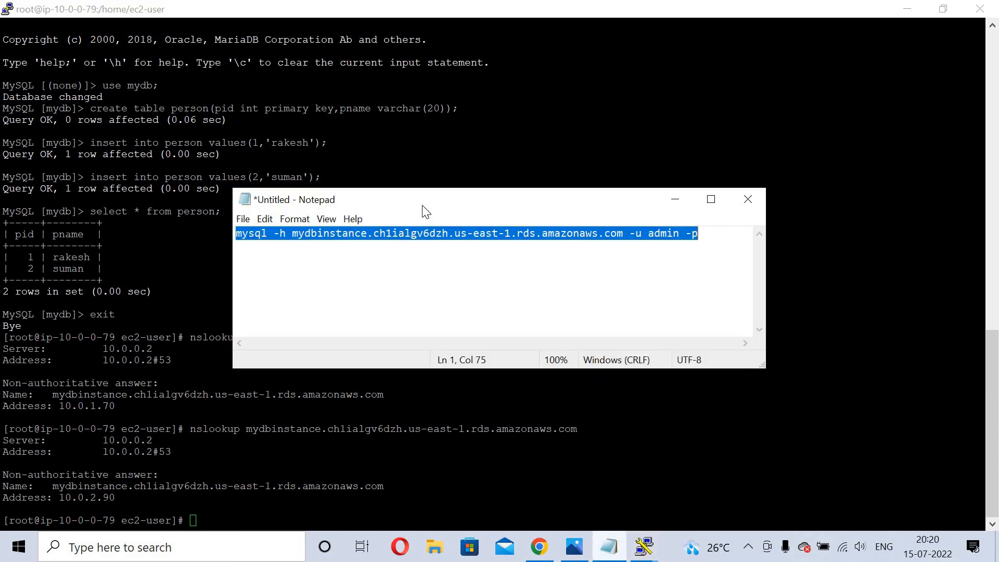
right_click(426, 235)
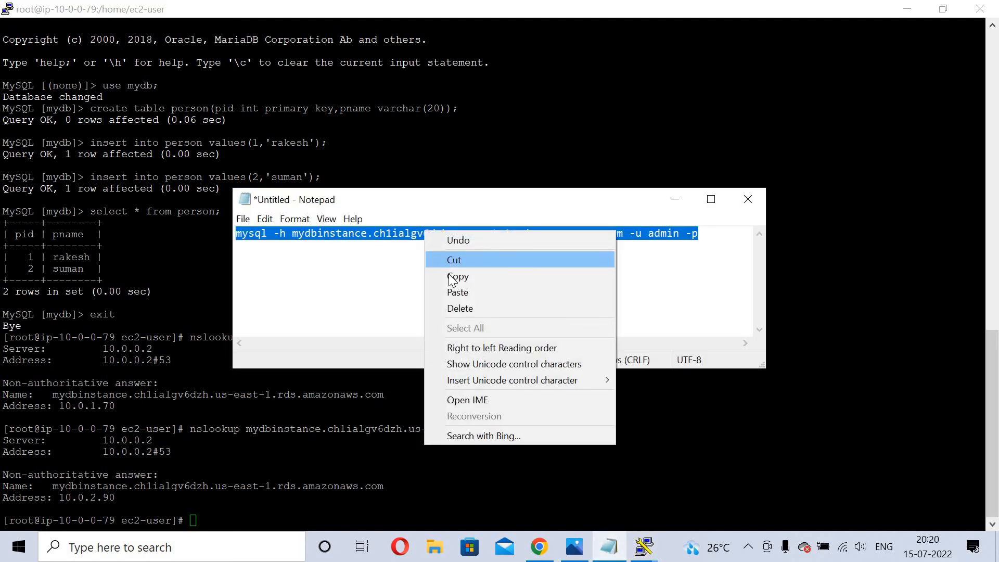
left_click(459, 275)
left_click(678, 196)
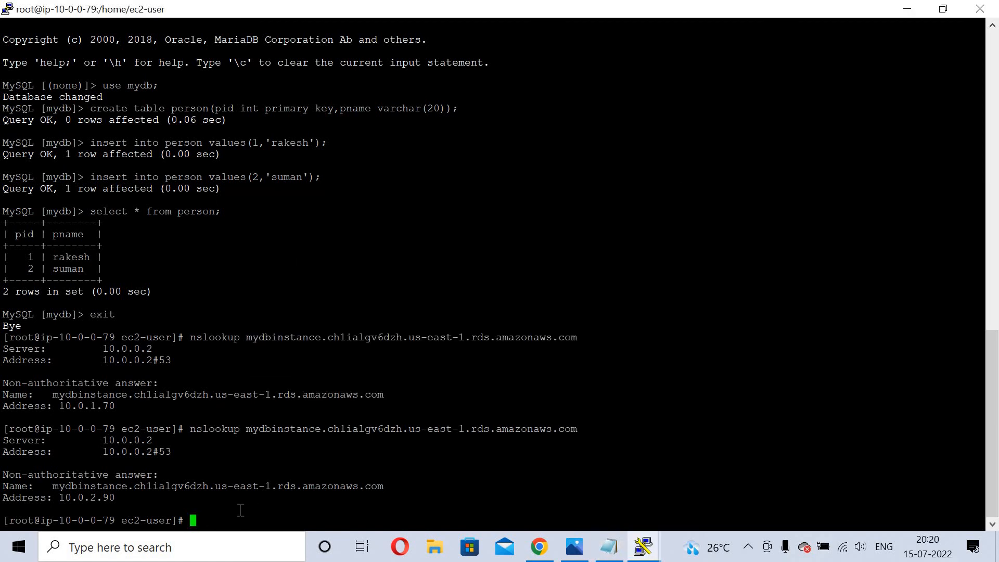
right_click(240, 511)
key("Return")
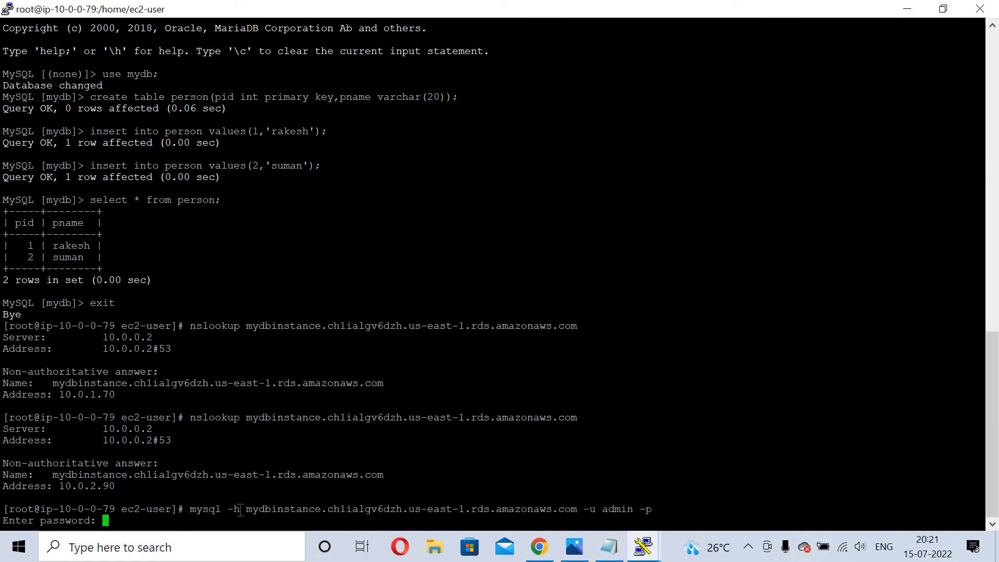
key("Return")
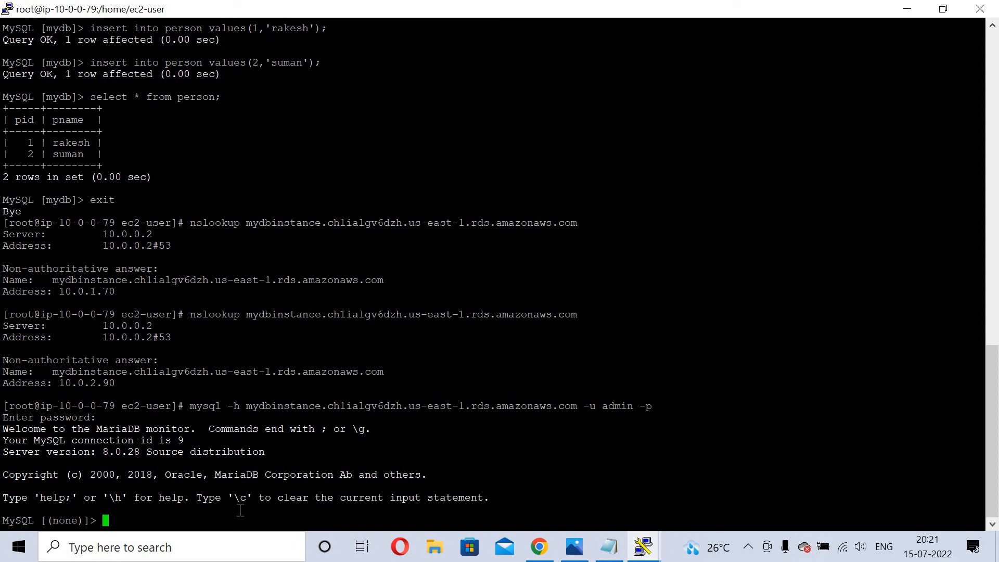
Run 'use mydb;', 'show tables;' and 'select * from person;' and verify both rows are intact.
type("use mydb;")
key("Return")
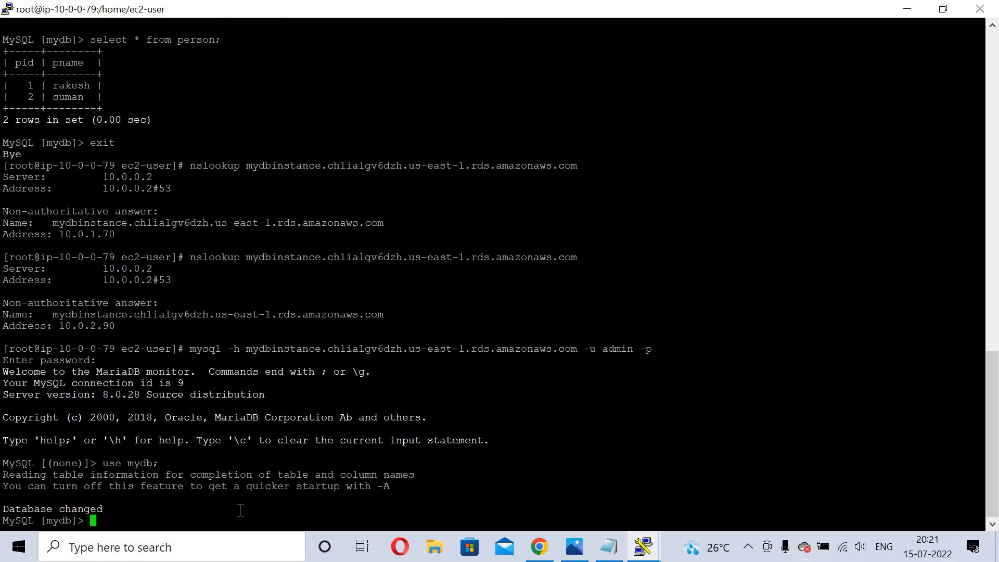
type("show tables;")
key("Return")
type("sel")
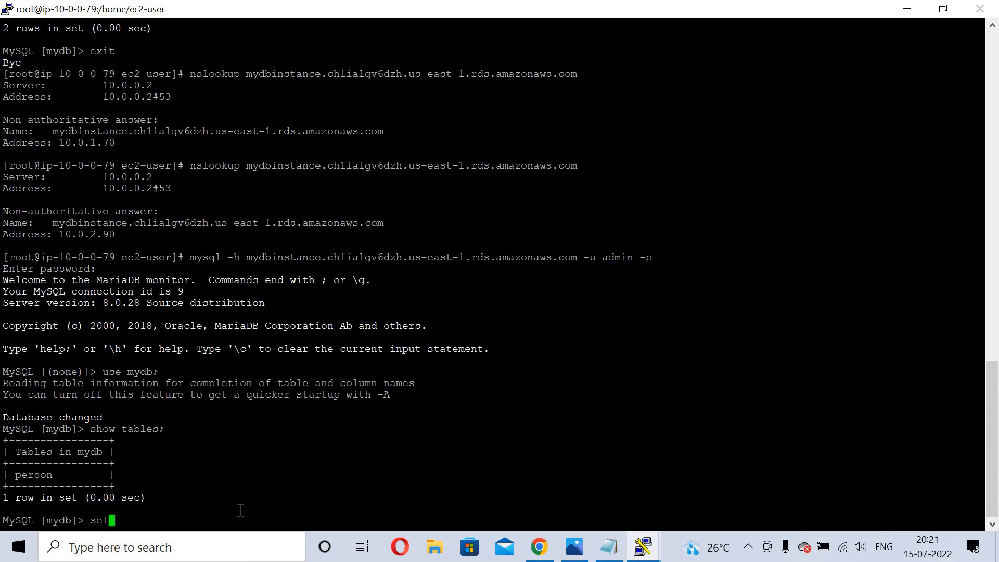
type("ect * from person;")
key("Return")
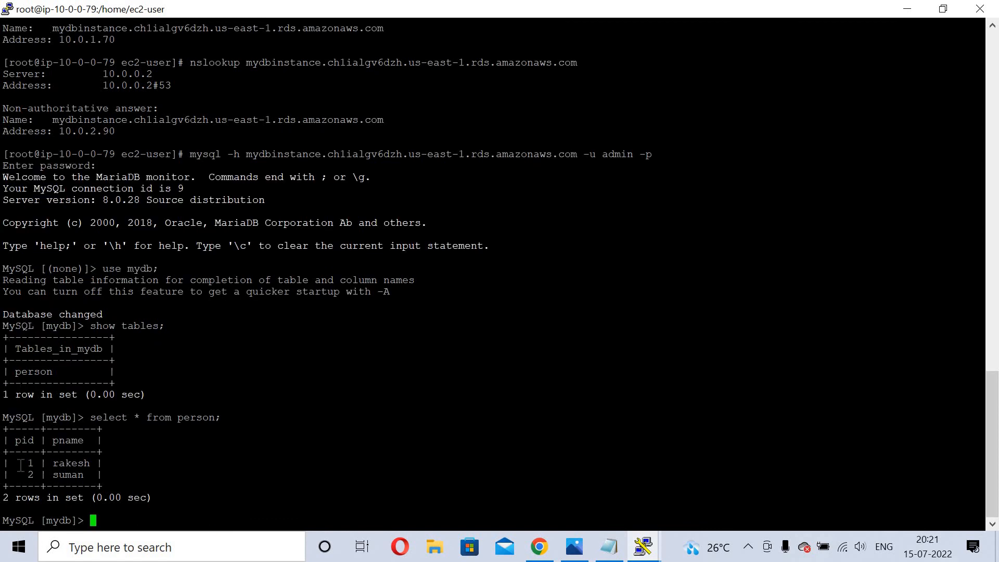
left_click_drag(21, 463, 95, 474)
left_click(96, 473)
Refresh the Databases list and confirm mydbinstance's Region & AZ now reads us-east-1b.
left_click(538, 556)
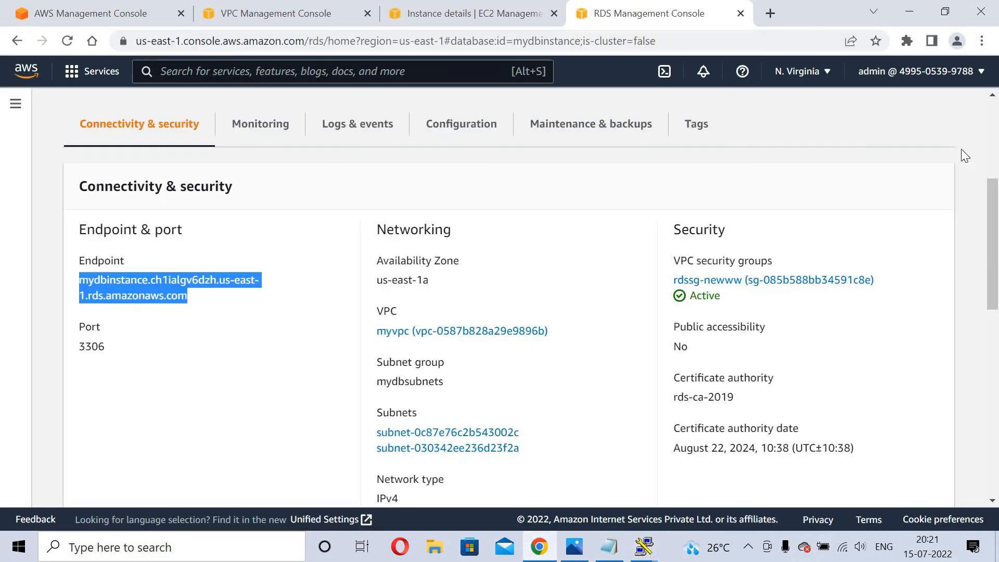
scroll(998, 128, "up", 5)
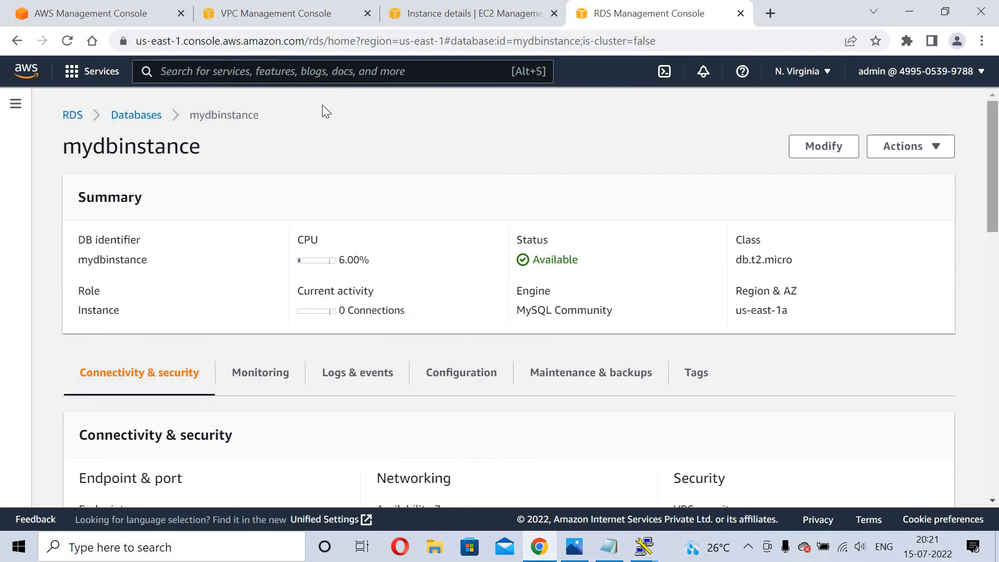
left_click(150, 121)
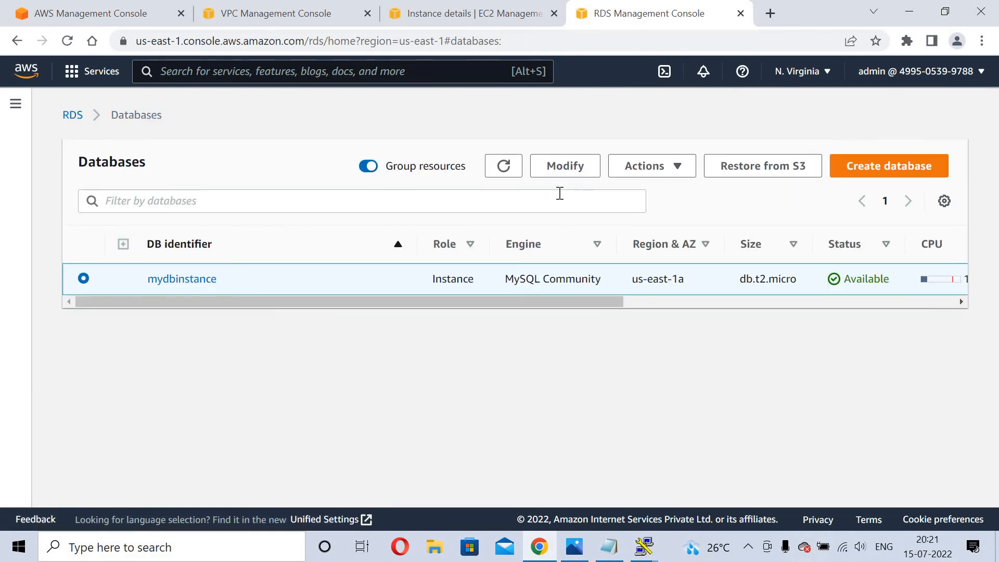
left_click(504, 169)
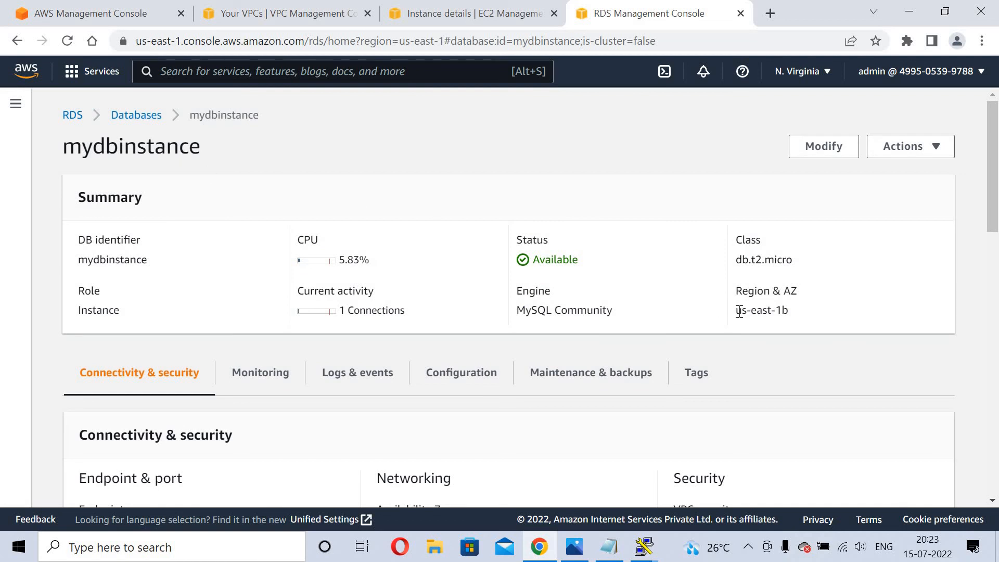
triple_click(789, 319)
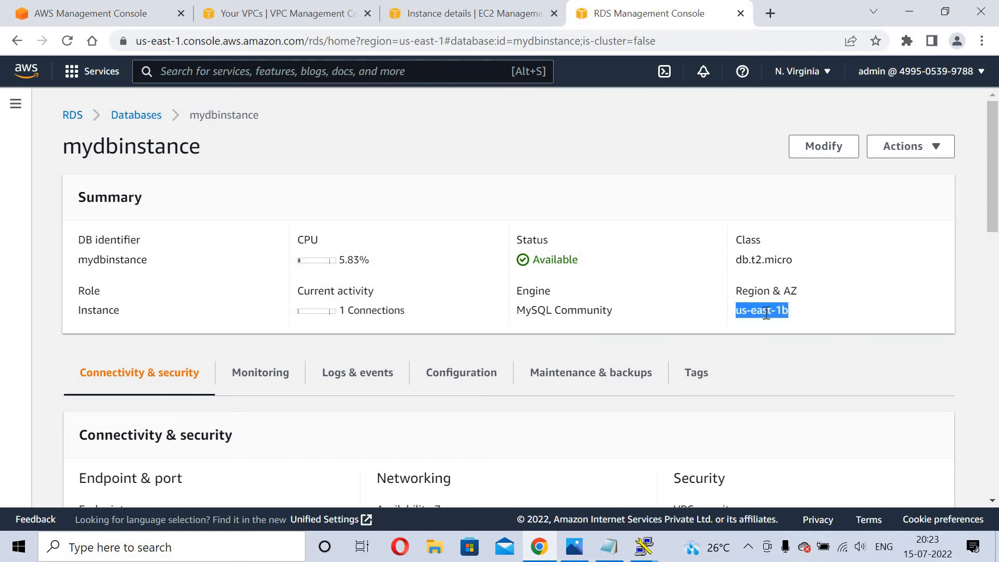